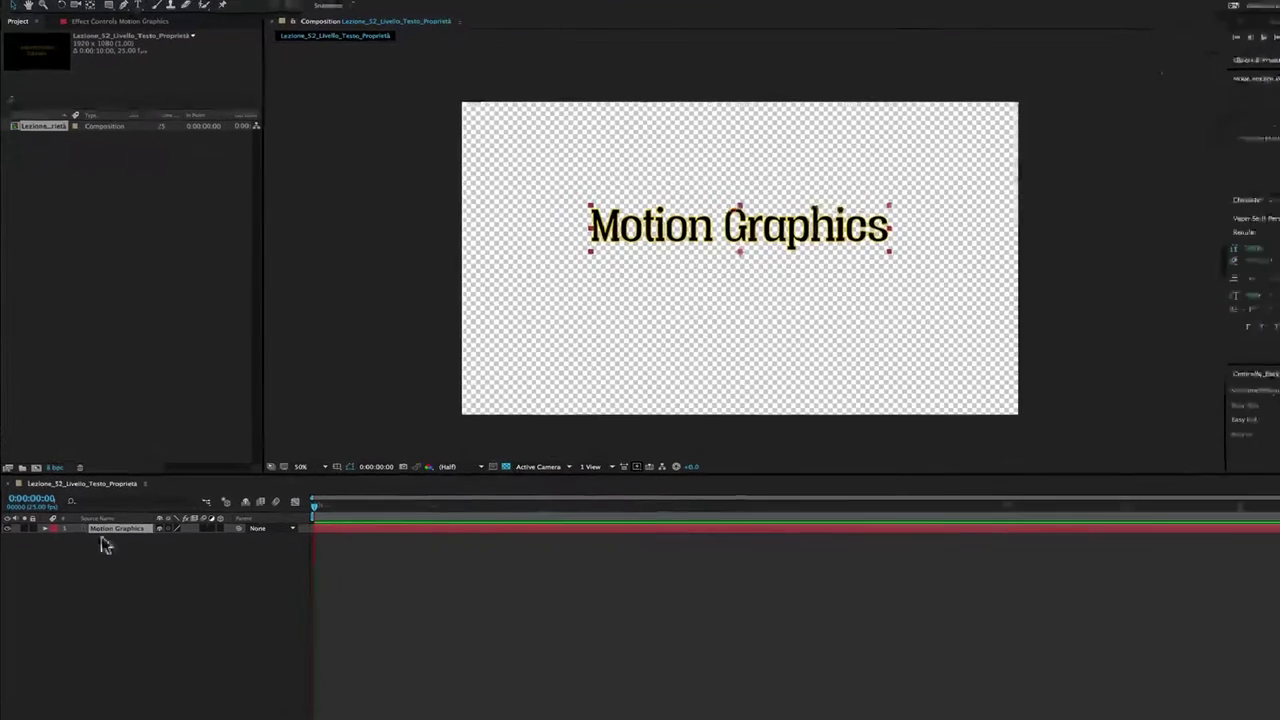
Step: Expand the Motion Graphics text layer in the timeline to show its Text and Transform groups
left_click(48, 541)
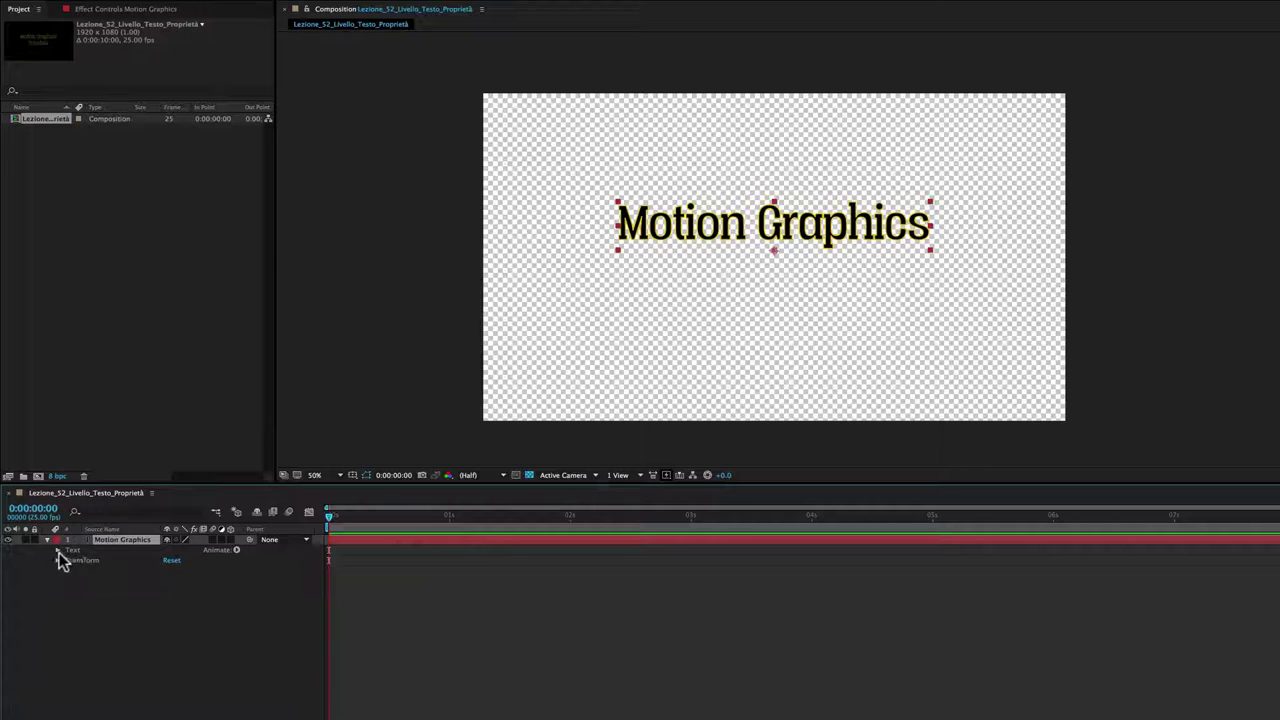
Step: Delete the word 'Graphics' so the text reads 'Motion', and key Source Text at 0:00
left_click(58, 550)
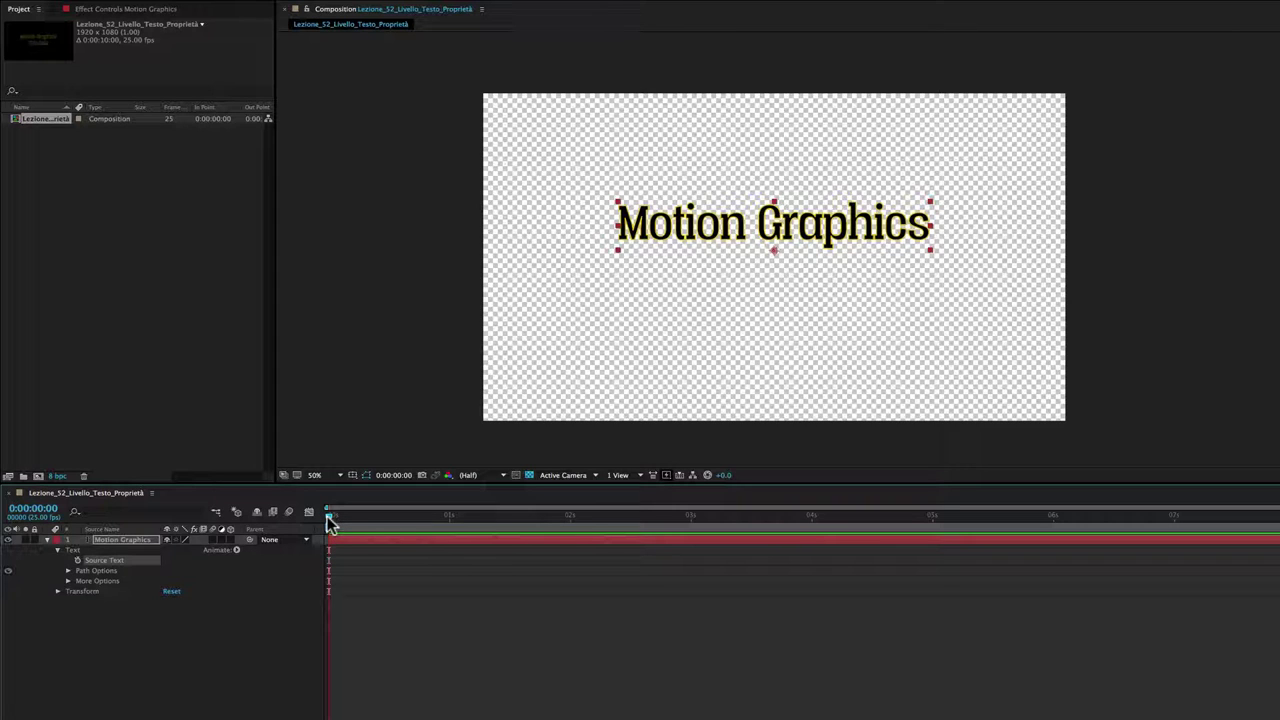
double_click(148, 539)
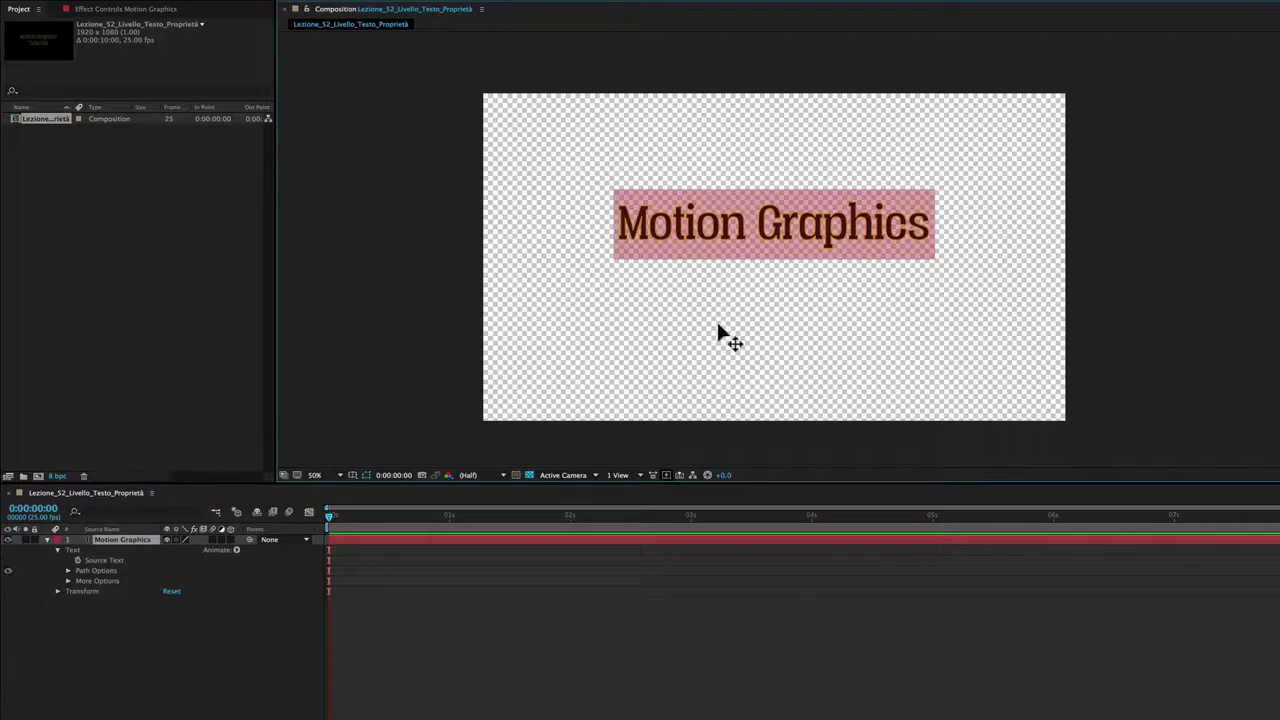
left_click_drag(744, 222, 934, 225)
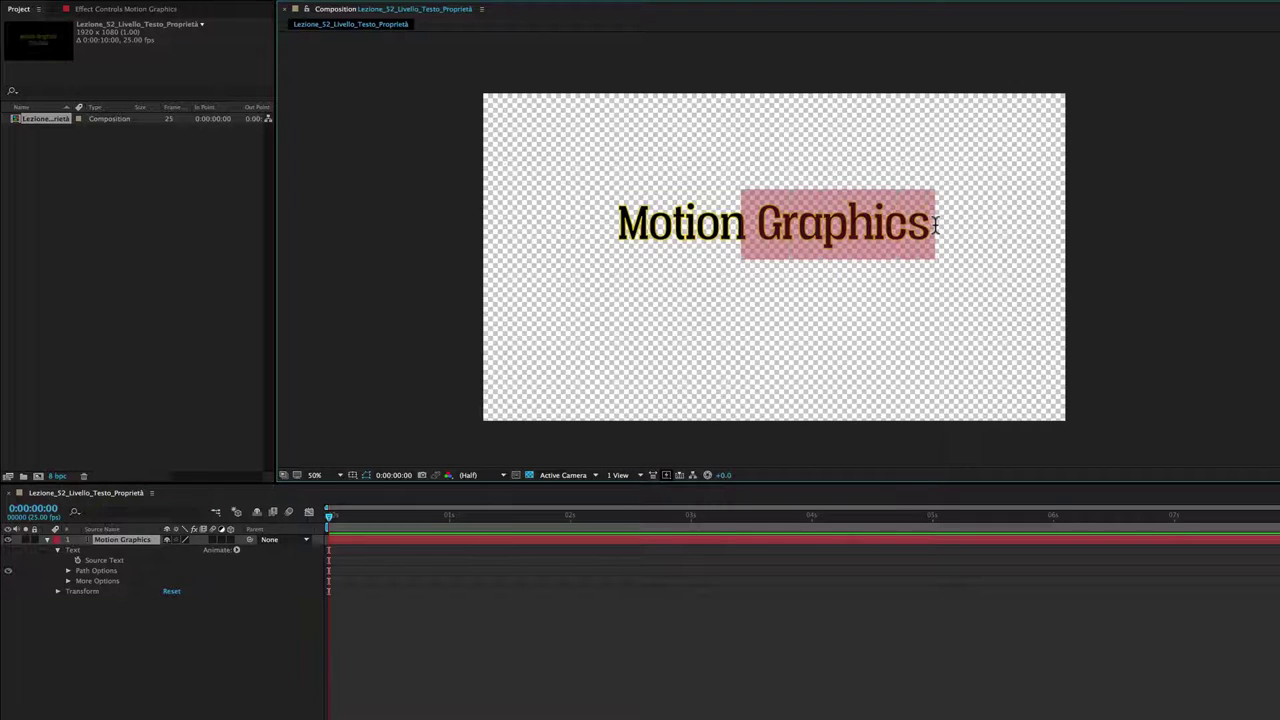
key("BackSpace")
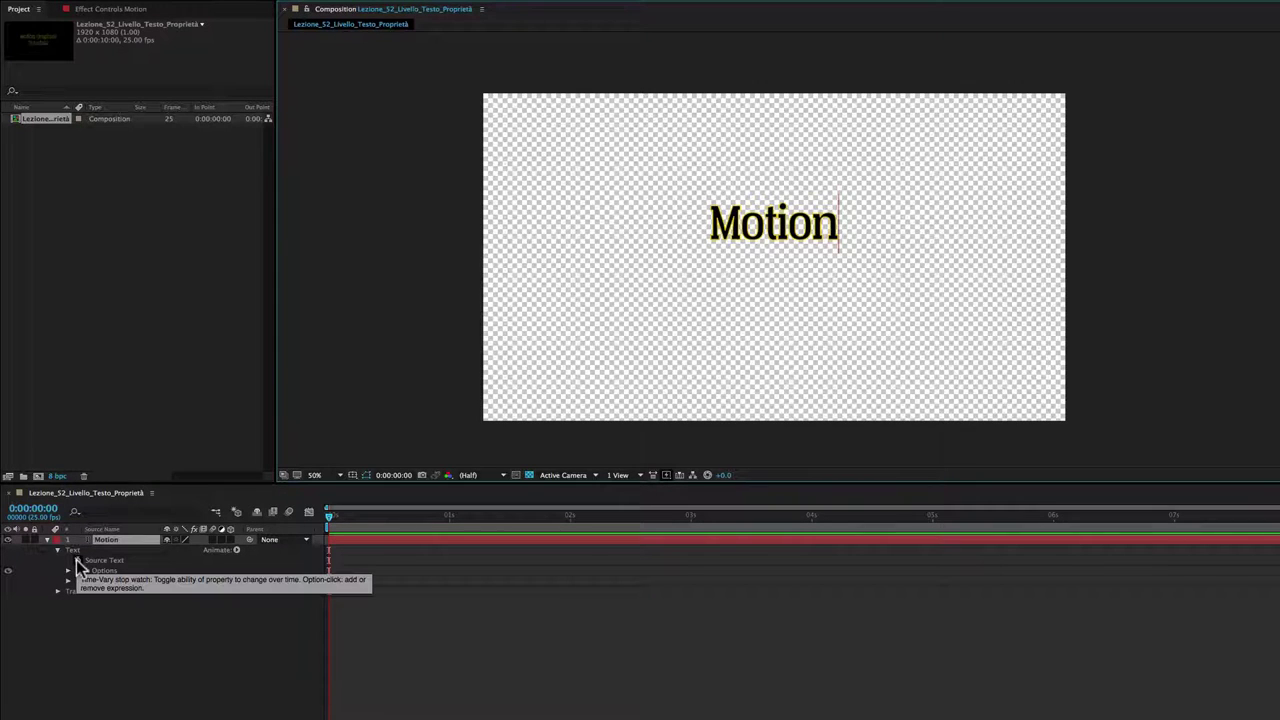
left_click(77, 561)
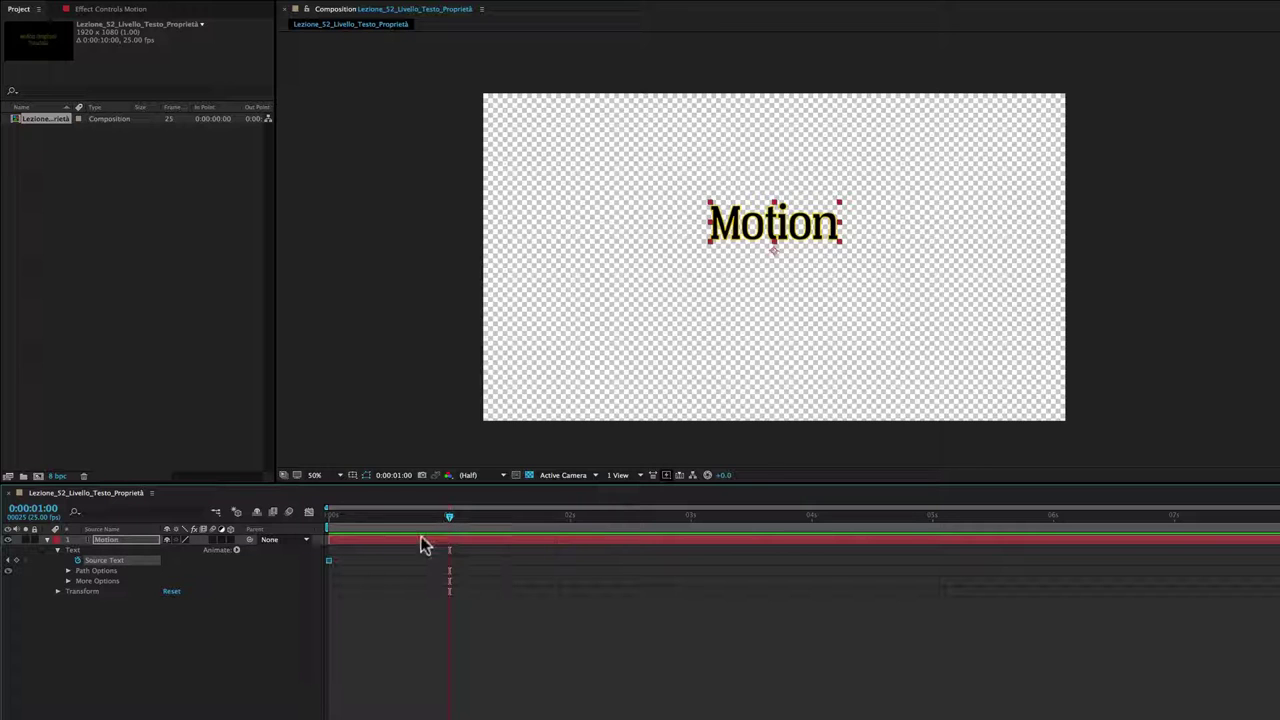
Step: At one second, type 'Graphics' after Motion so the text reads 'Motion Graphics' again
double_click(117, 539)
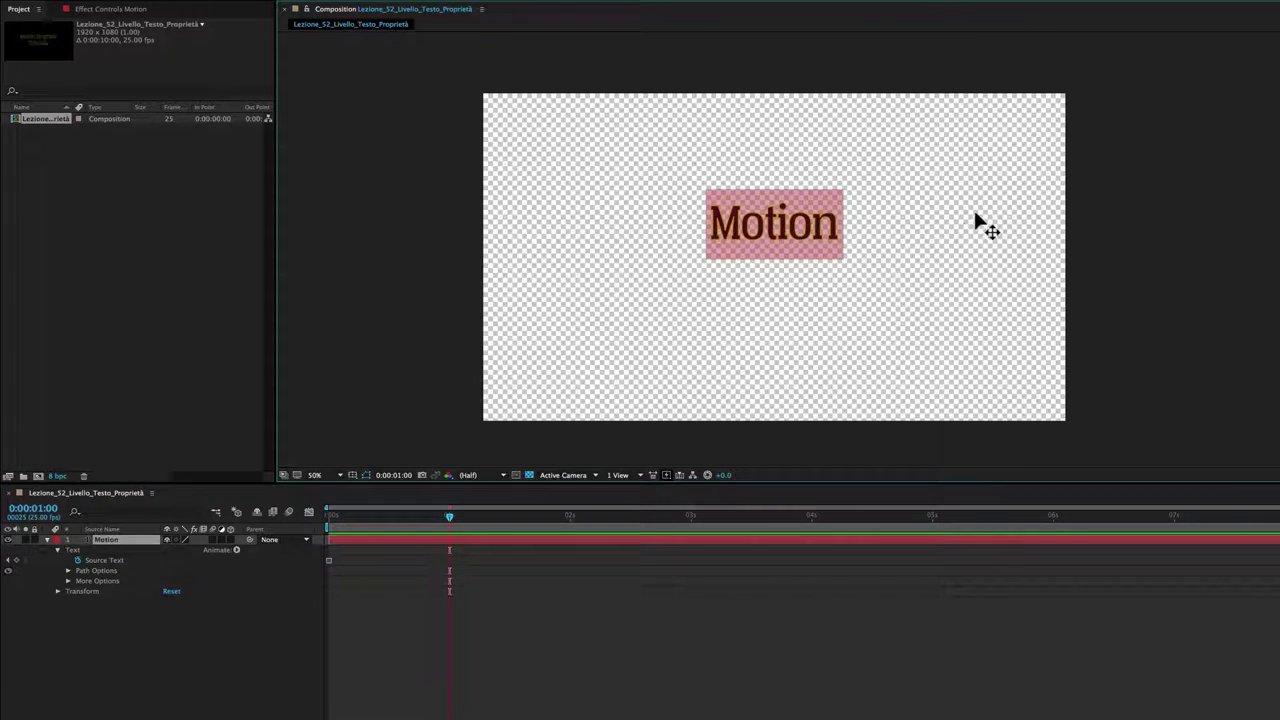
left_click(840, 228)
type("Graphics")
left_click(449, 560)
Step: Preview and scrub the timeline to check the Motion-to-Motion Graphics text switch
left_click_drag(449, 516, 534, 516)
key("space")
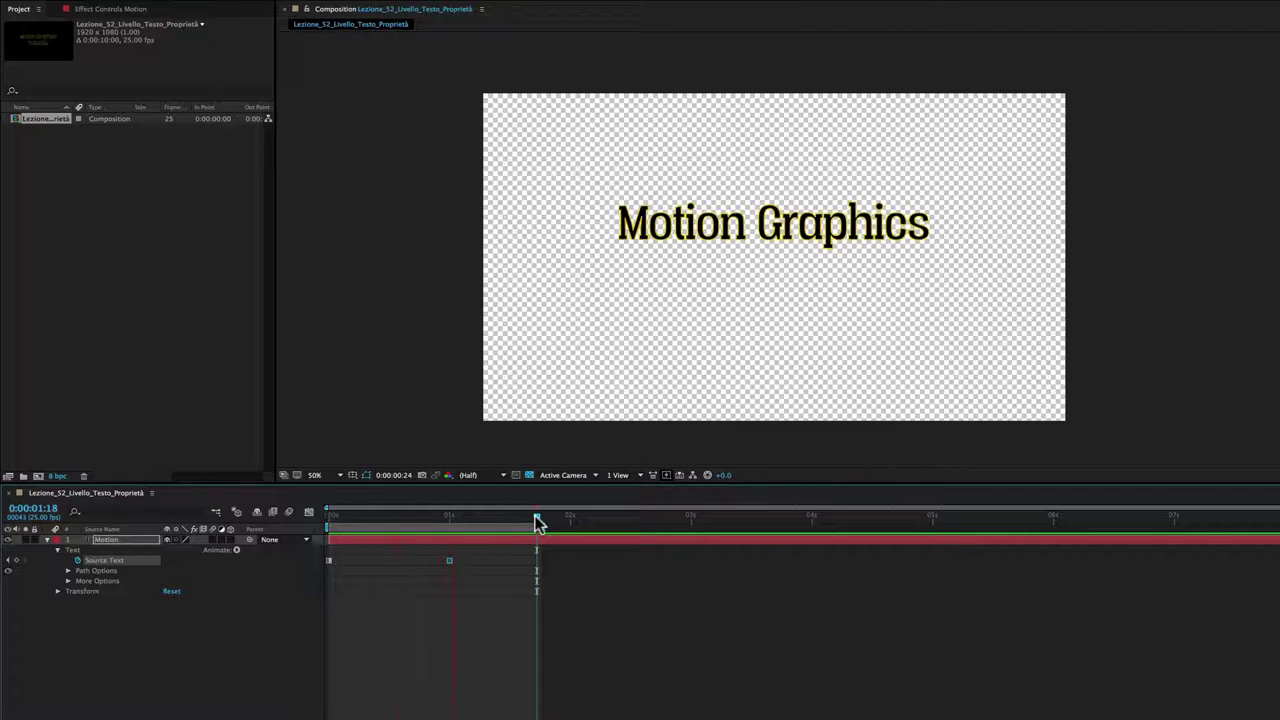
key("space")
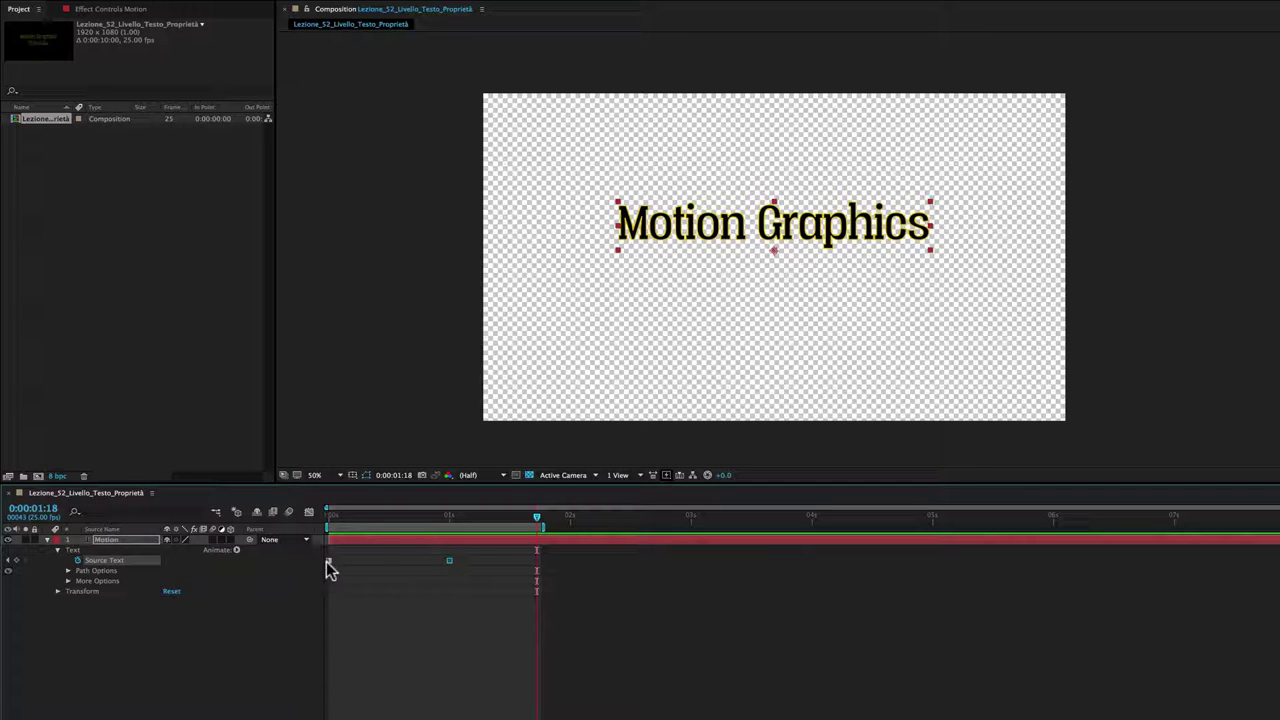
left_click_drag(513, 517, 328, 532)
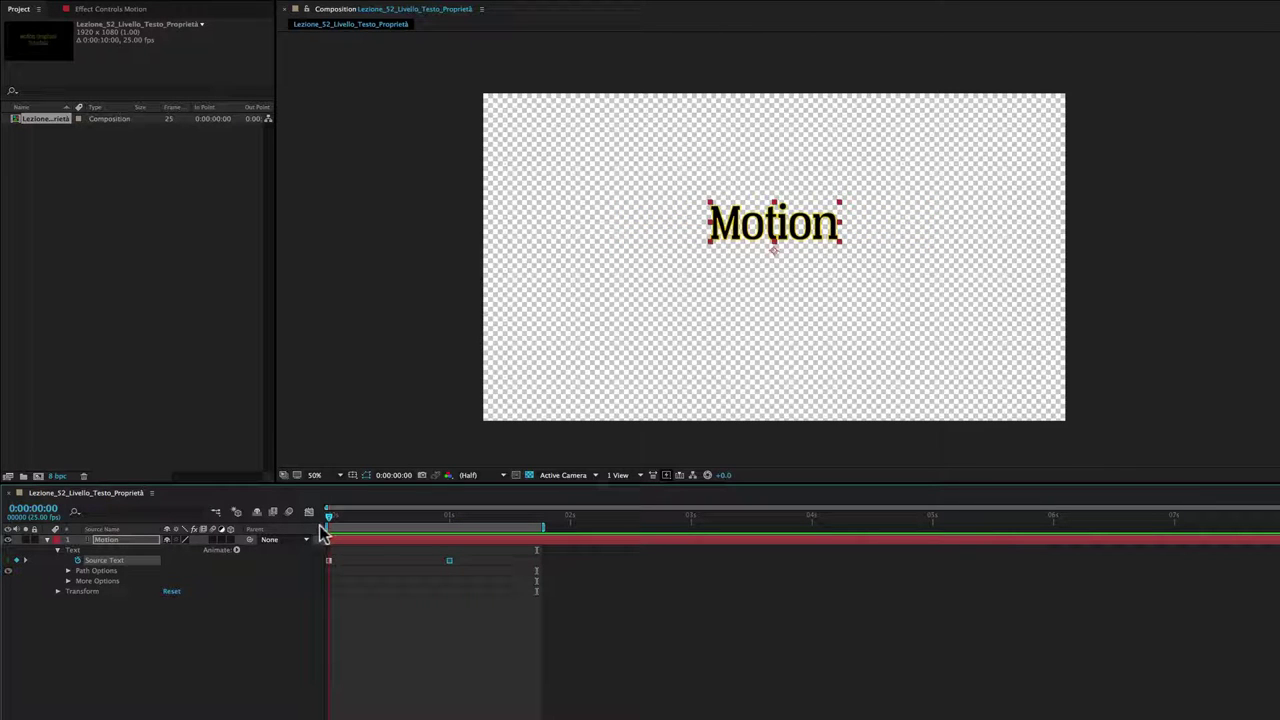
left_click_drag(349, 524, 459, 528)
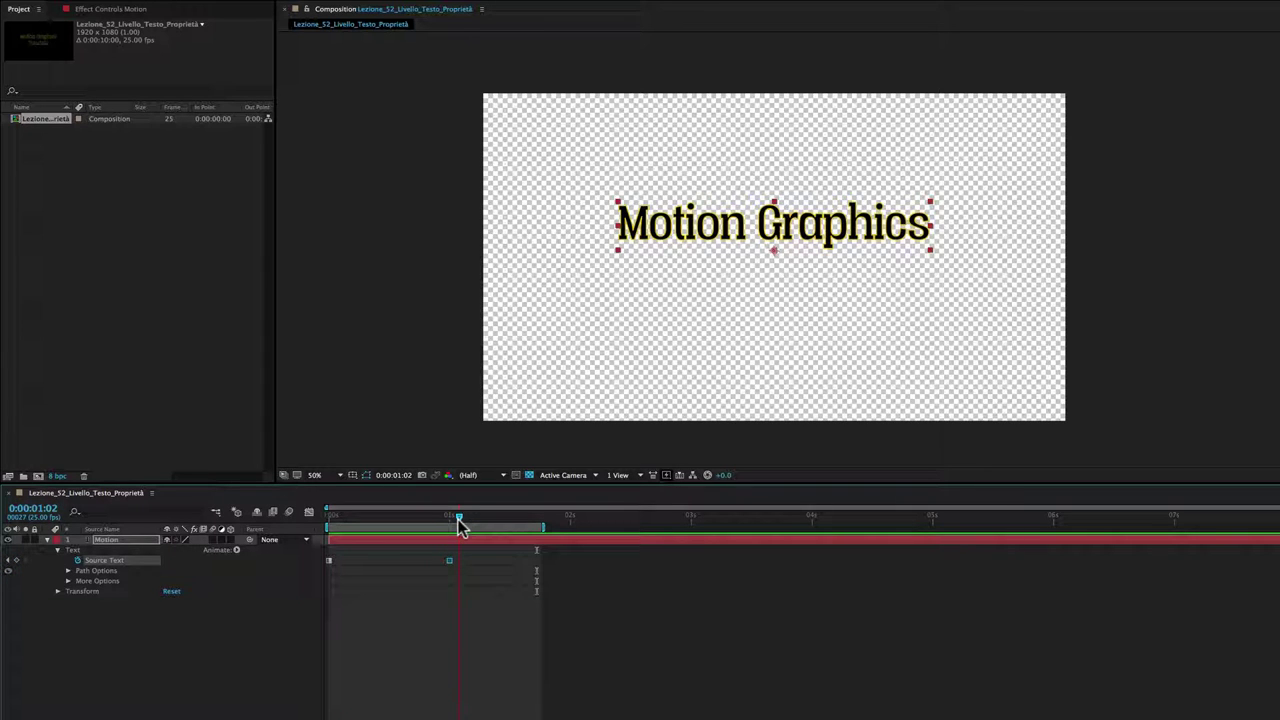
left_click_drag(459, 527, 476, 529)
left_click_drag(476, 529, 570, 518)
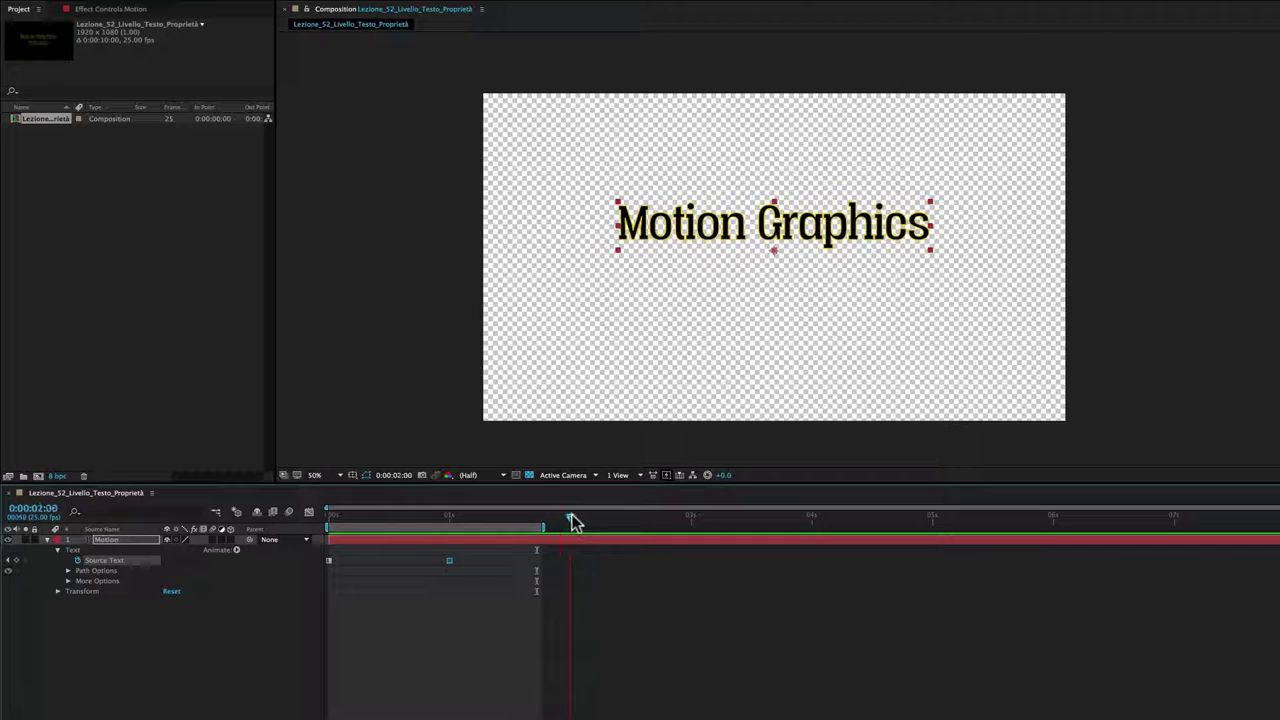
Step: Add 'Tutorials' on a second line, then clear all Source Text keyframes to keep it static
double_click(137, 539)
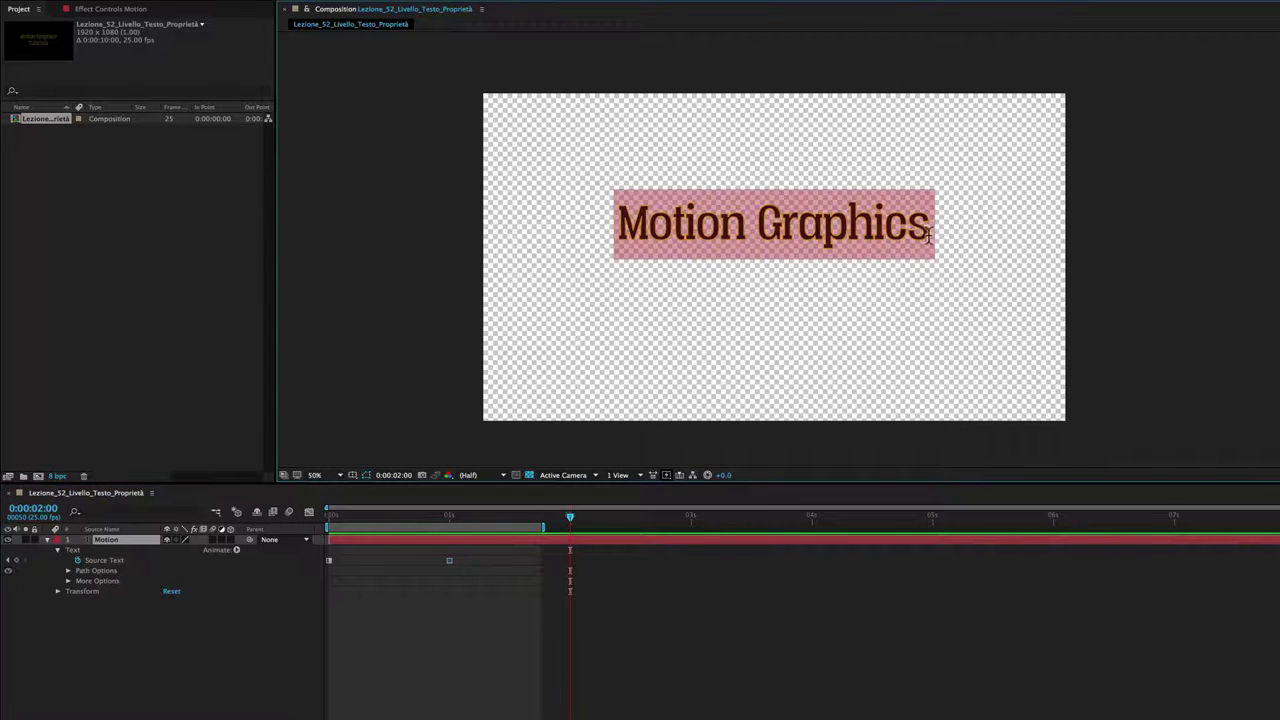
left_click(932, 233)
key("Return")
type("Tutorials")
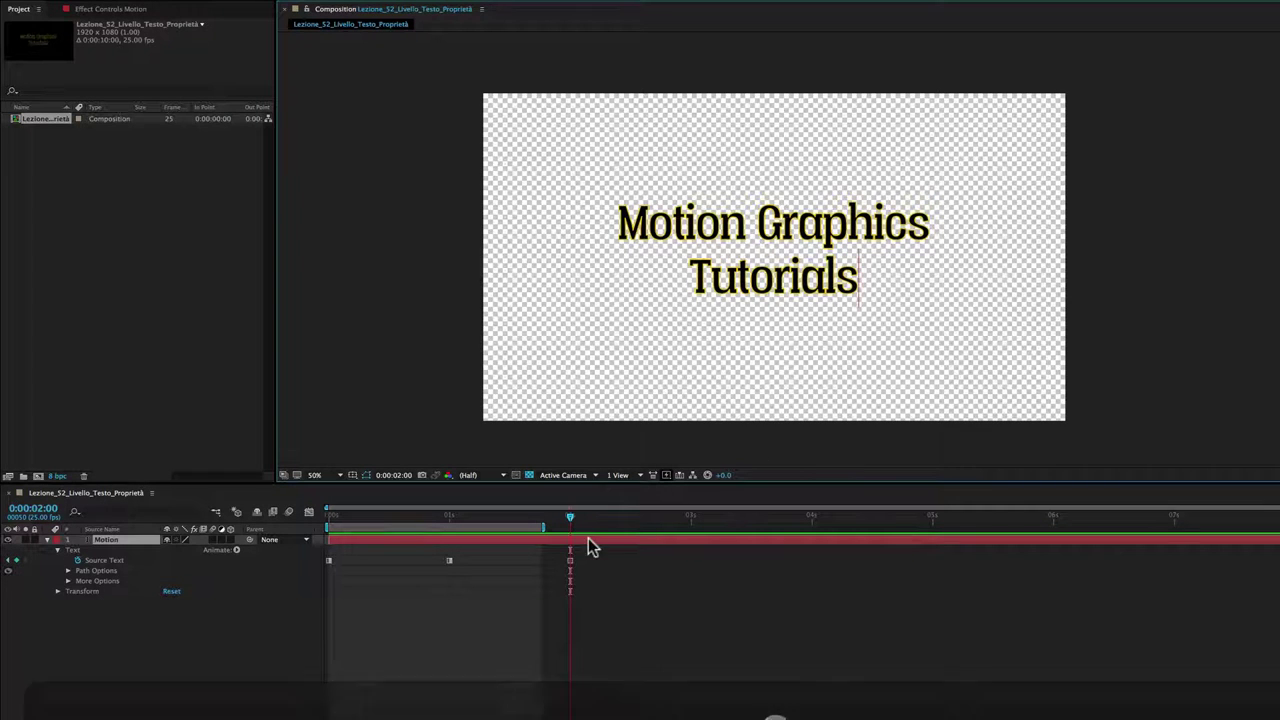
left_click(604, 519)
left_click_drag(609, 519, 664, 522)
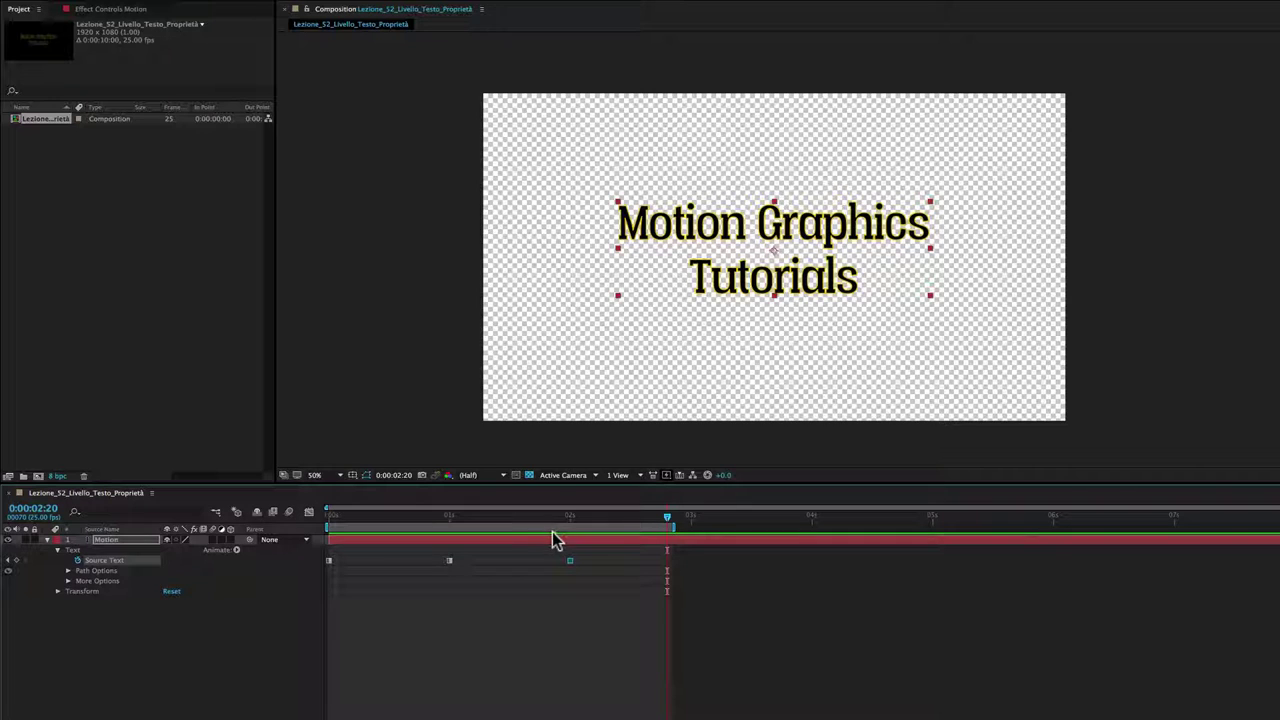
left_click(78, 561)
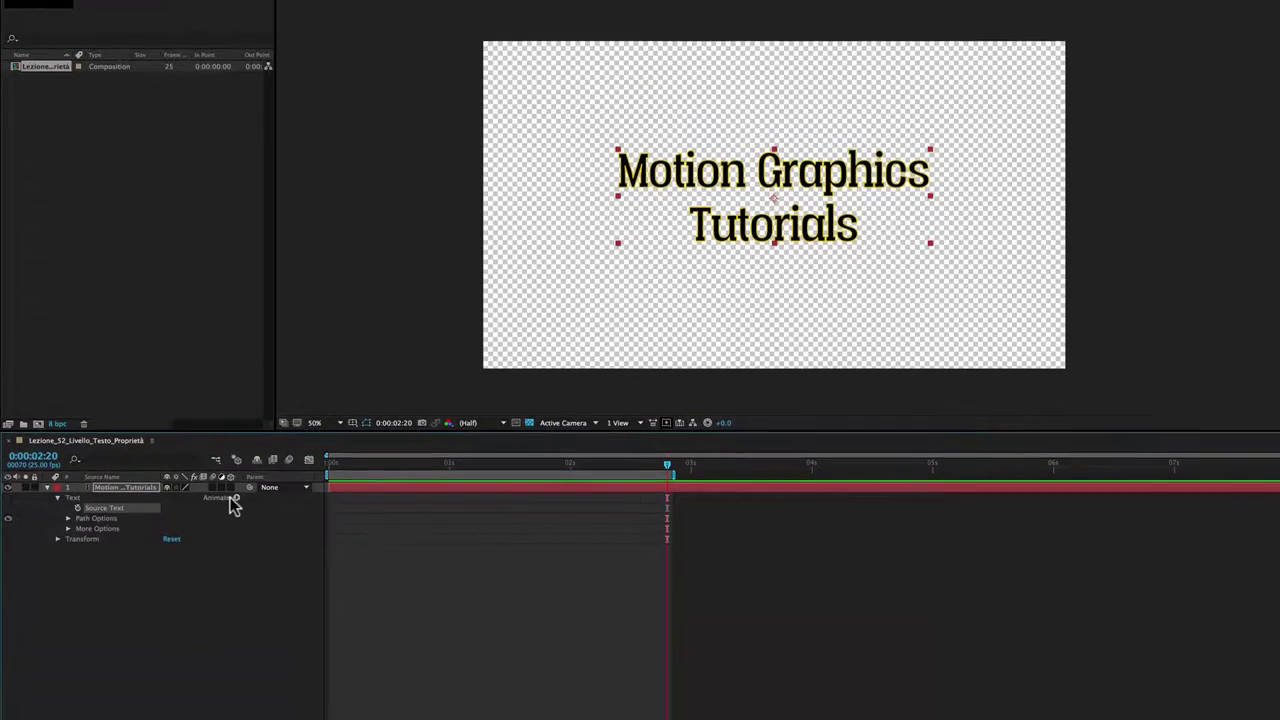
left_click(236, 482)
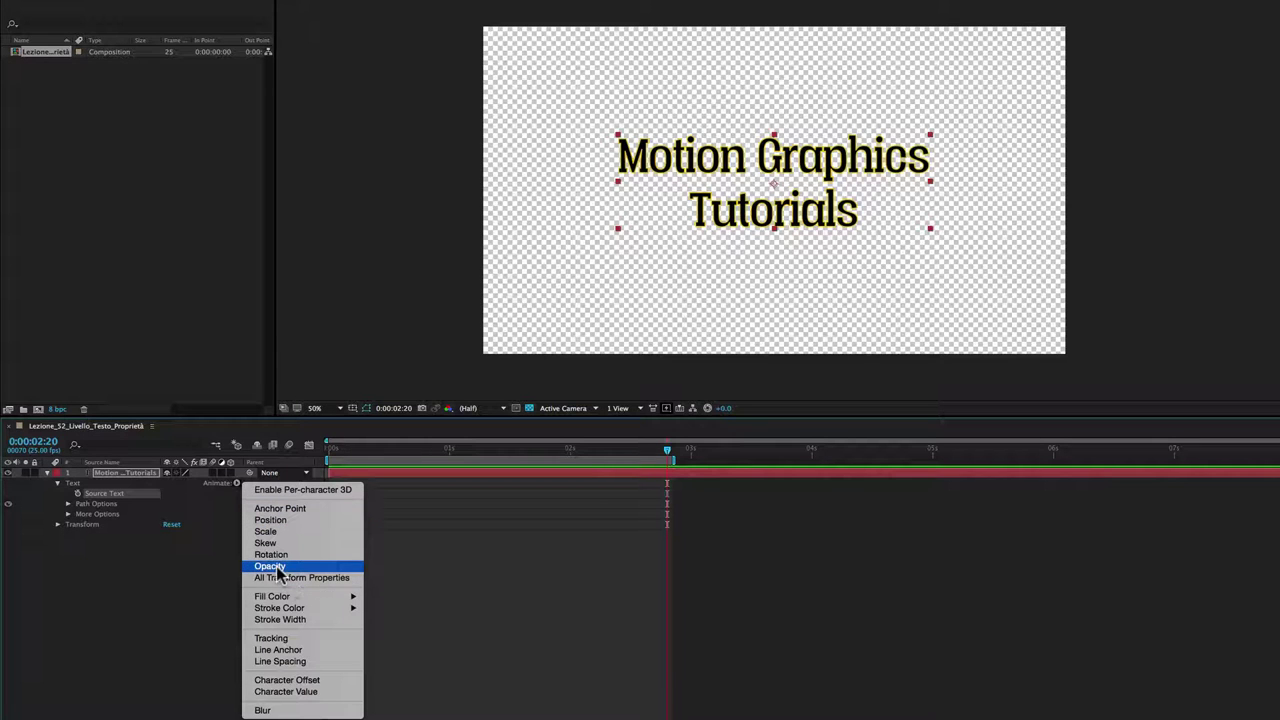
mouse_move(304, 598)
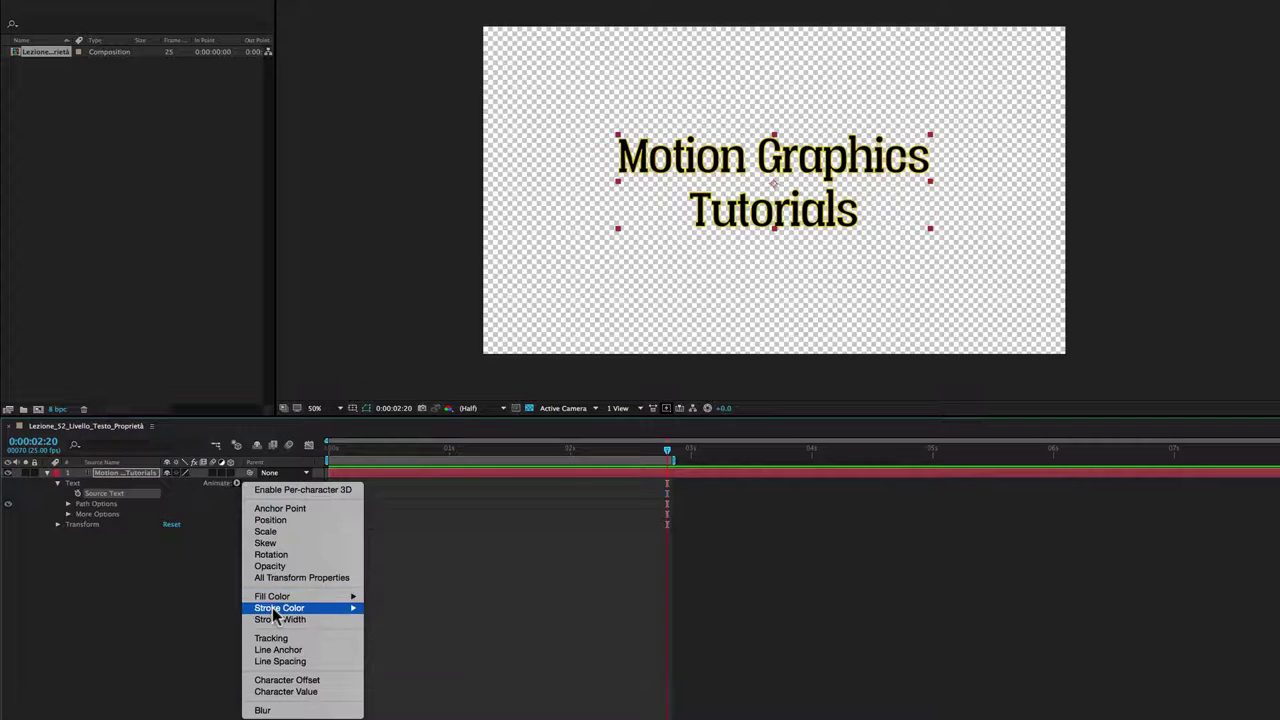
mouse_move(276, 613)
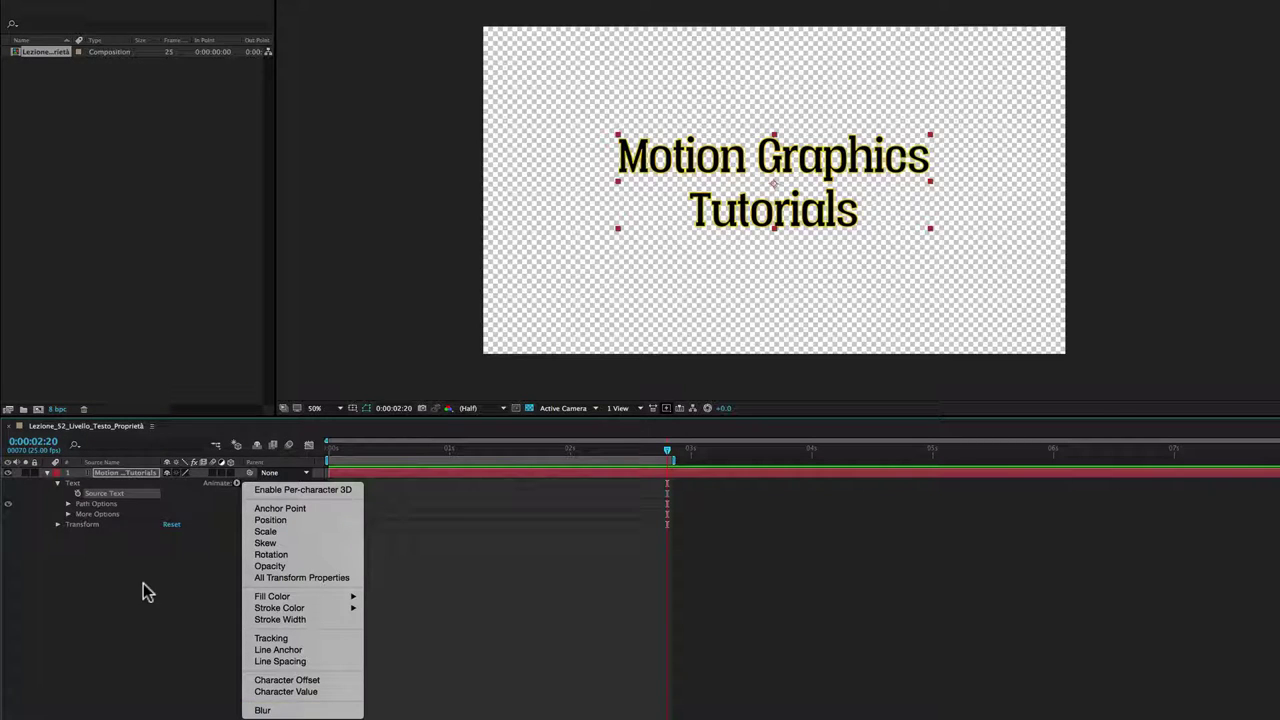
left_click(181, 638)
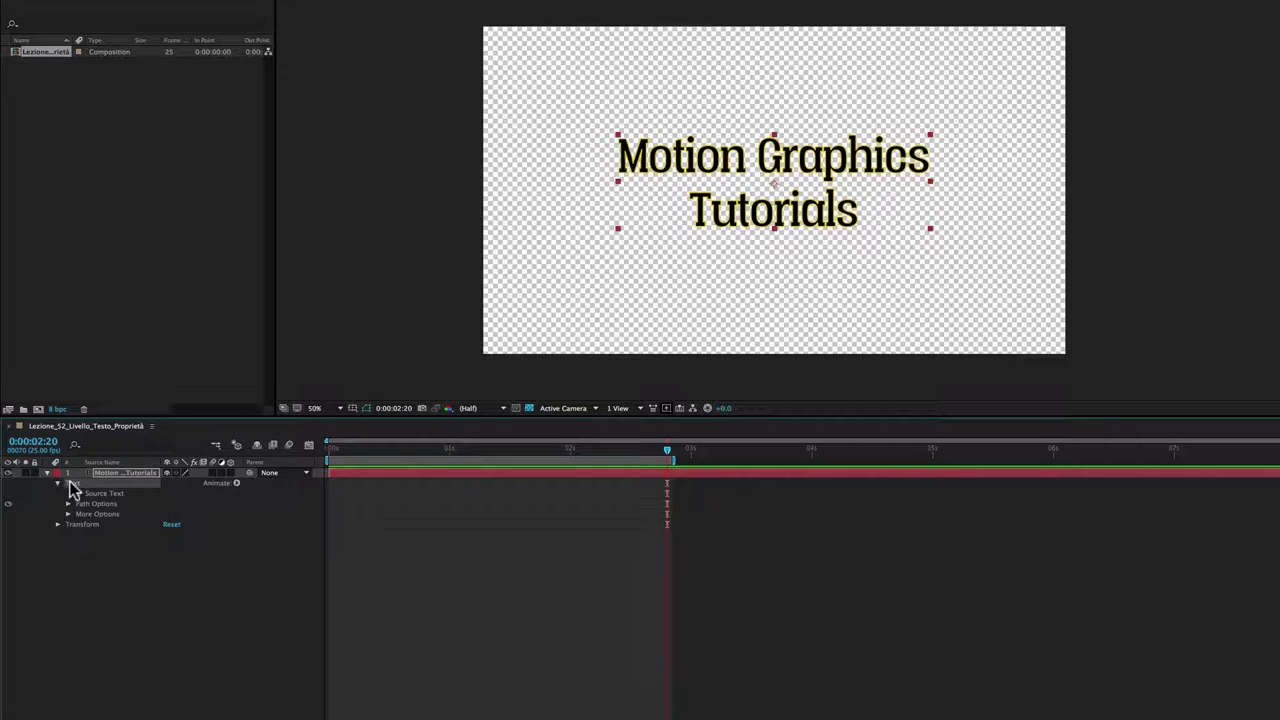
Step: Add a Position animator to the text, creating Animator 1 with Range Selector 1
left_click(237, 483)
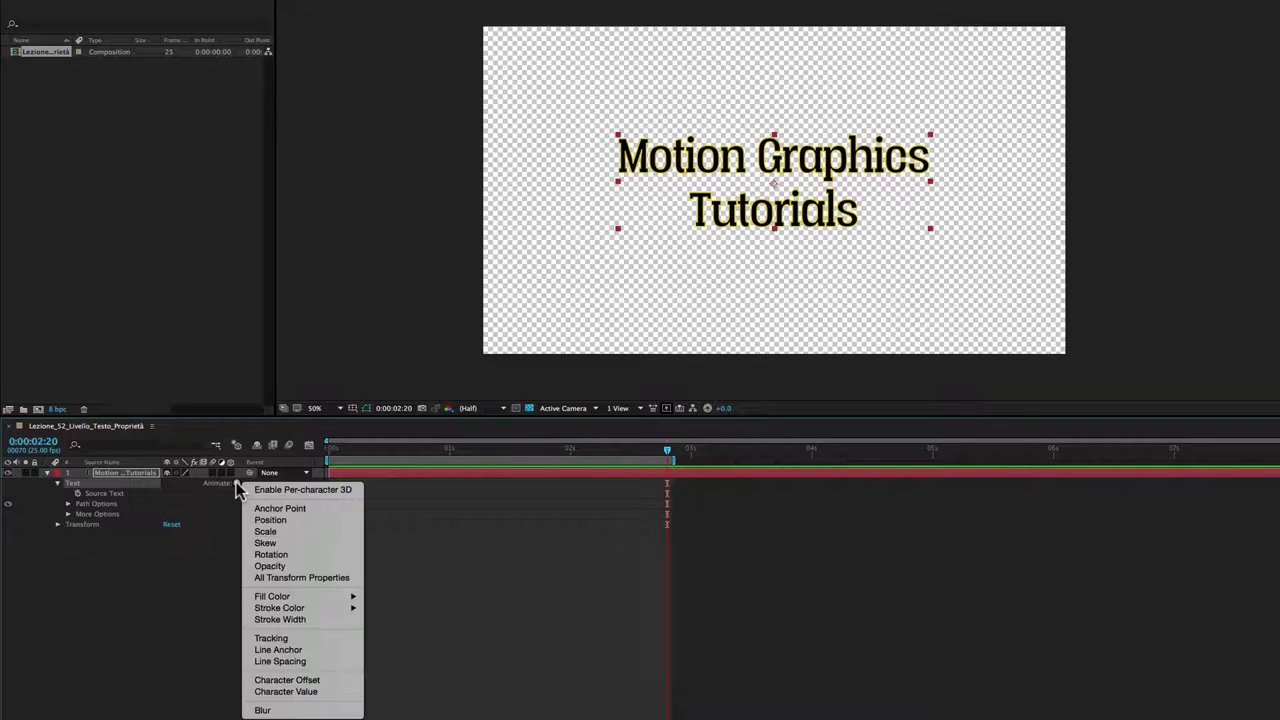
left_click(279, 521)
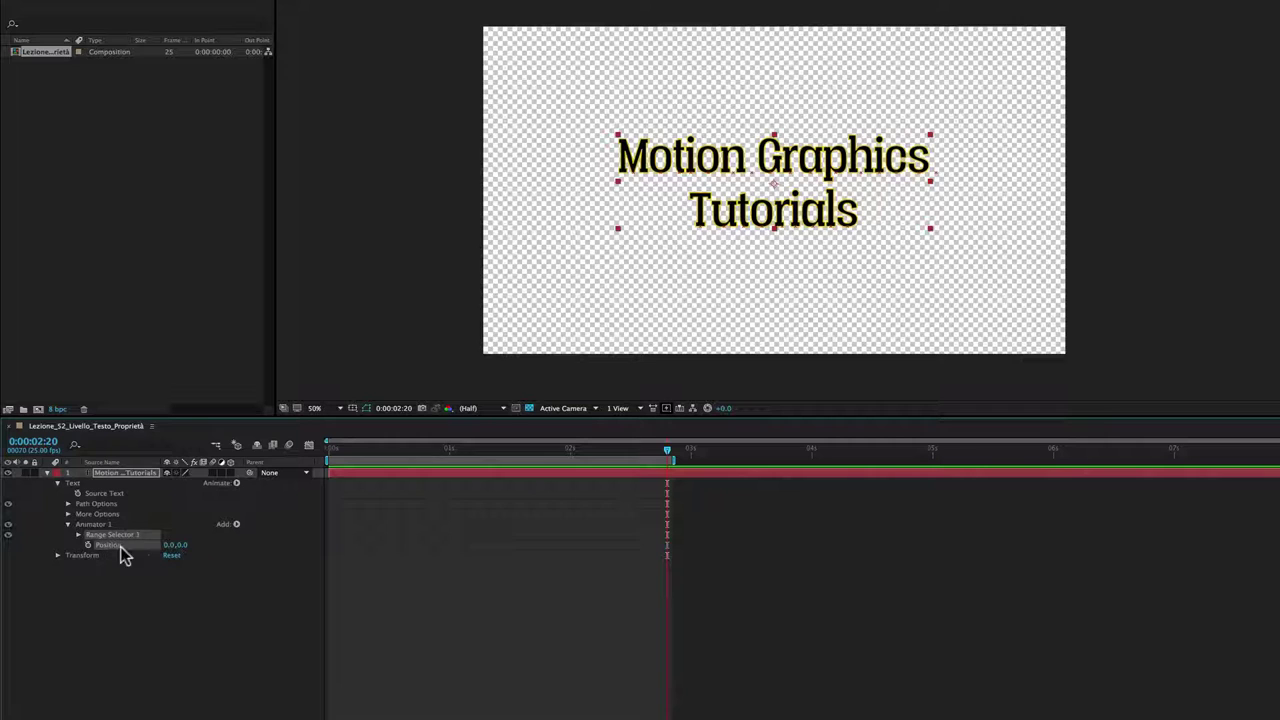
left_click(92, 525)
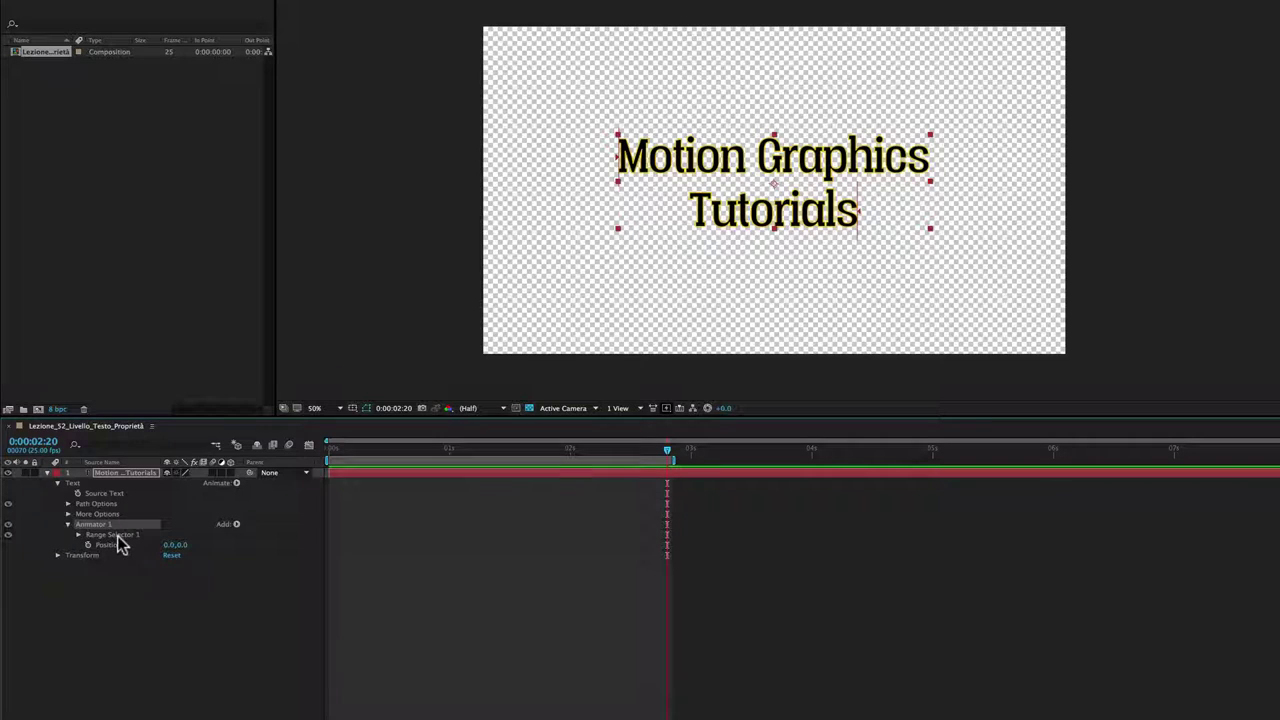
left_click(115, 534)
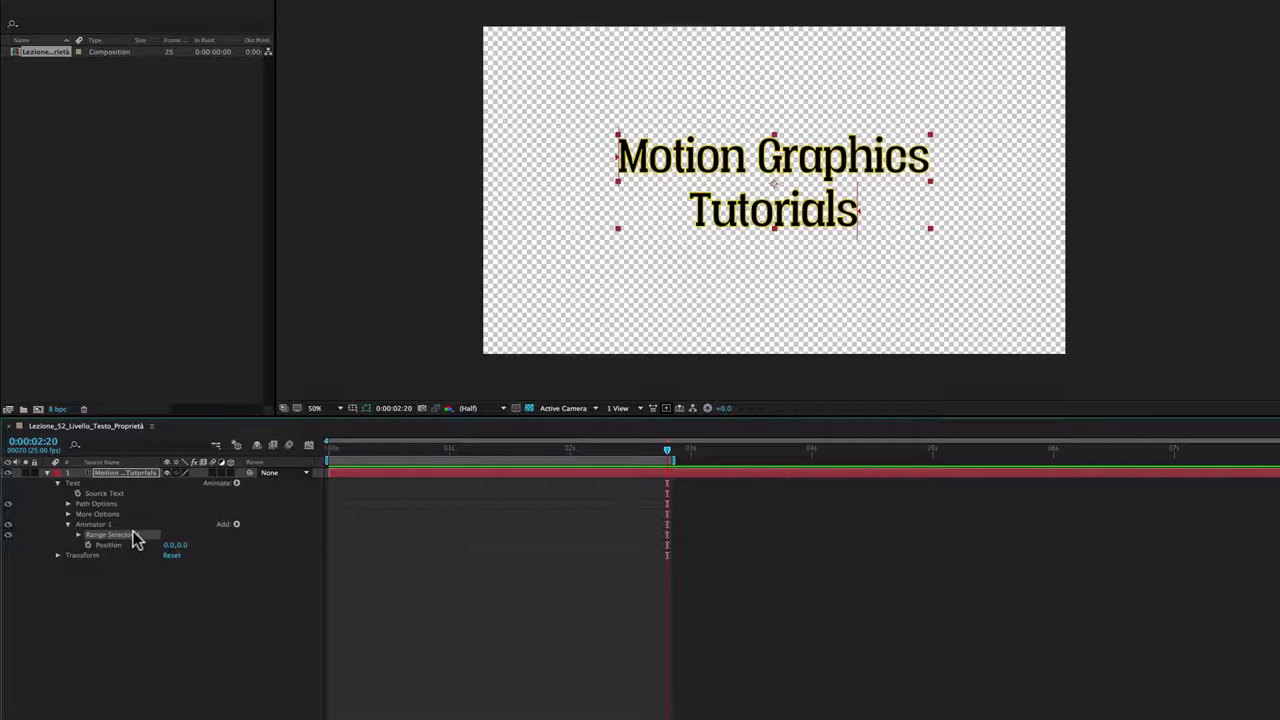
Step: Try different Animator 1 Position offsets, undoing both changes to keep 0.0,50.0
left_click(117, 546)
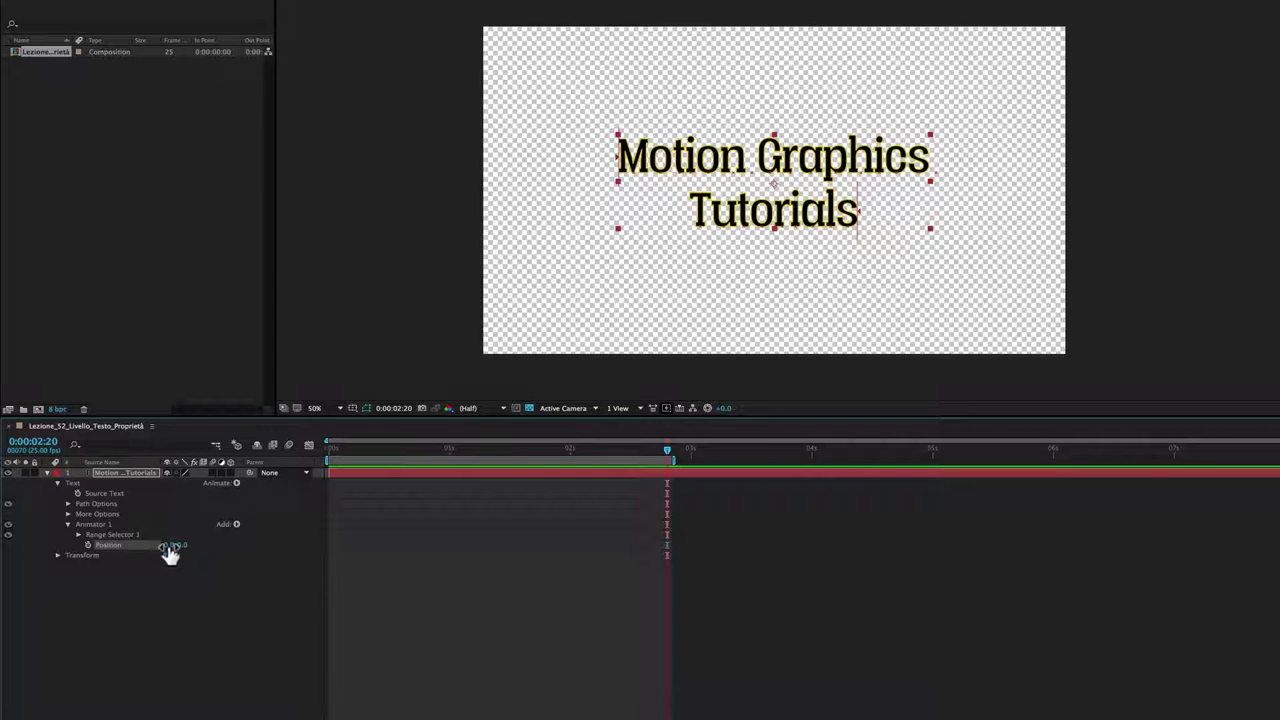
mouse_move(170, 545)
left_mouse_down()
mouse_move(117, 545)
mouse_move(152, 548)
left_mouse_up()
key("super+z")
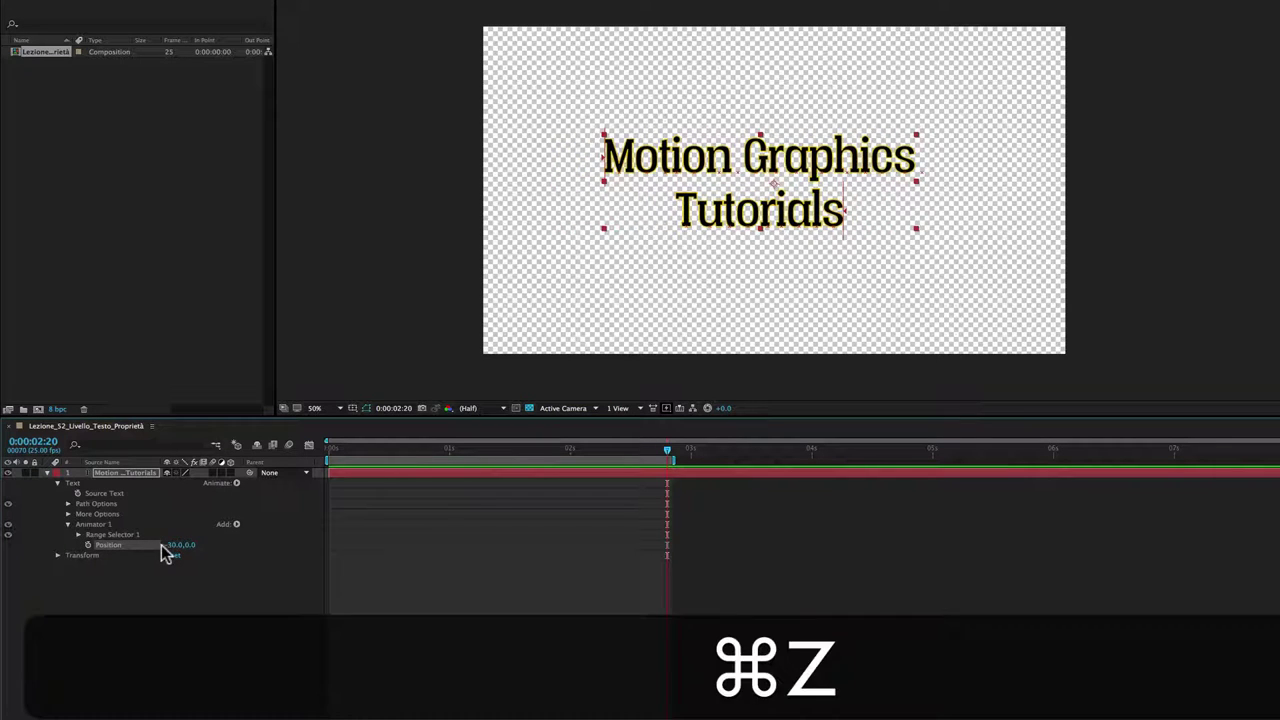
mouse_move(185, 547)
left_mouse_down()
mouse_move(168, 547)
mouse_move(207, 549)
left_mouse_up()
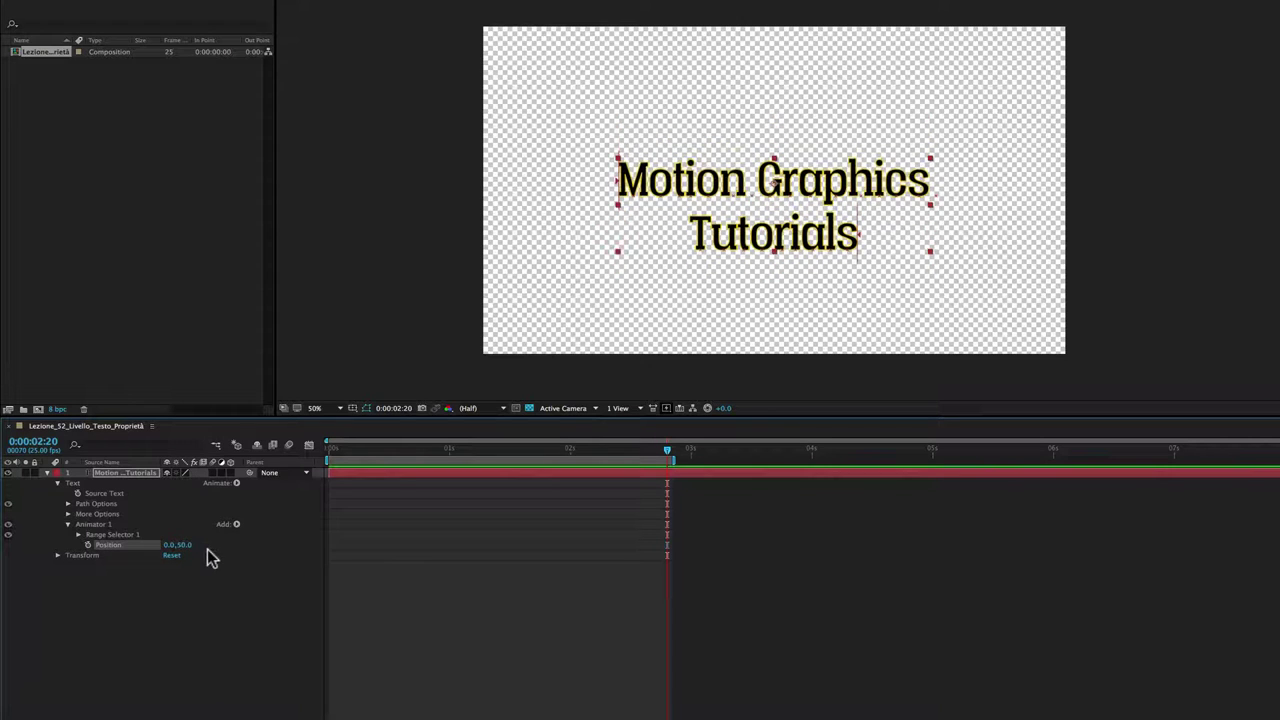
key("super+z")
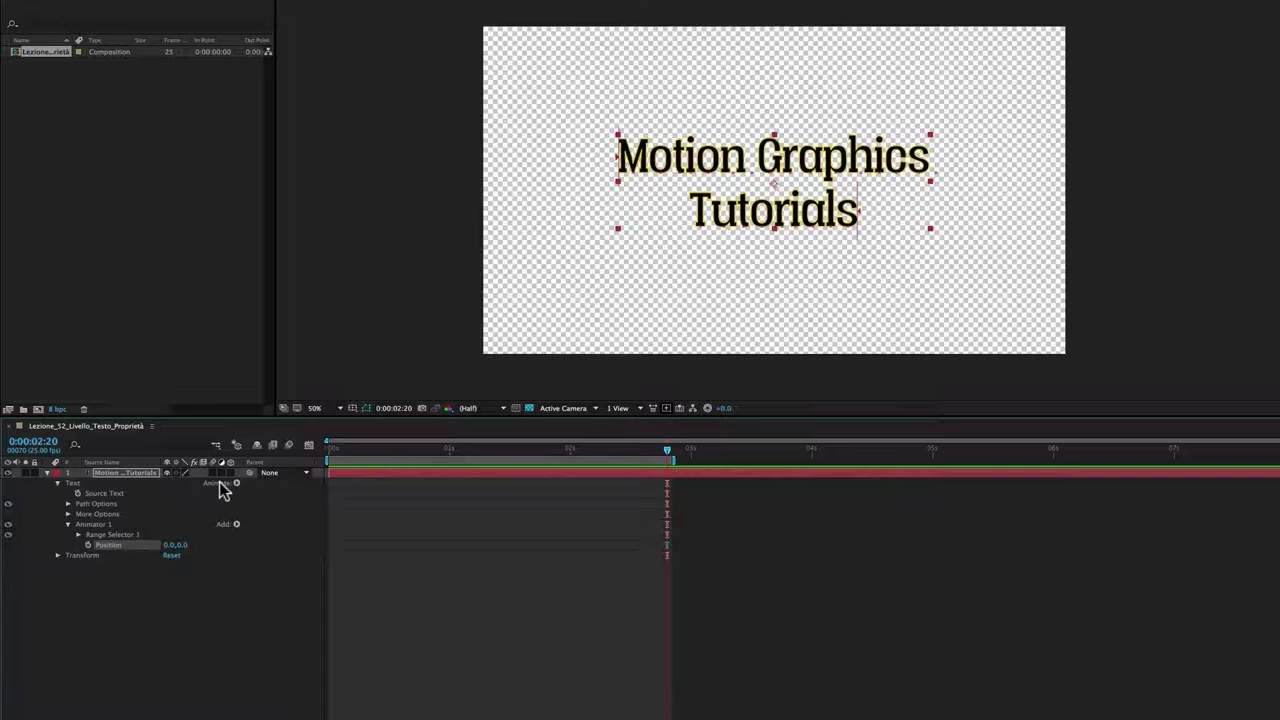
left_click(79, 483)
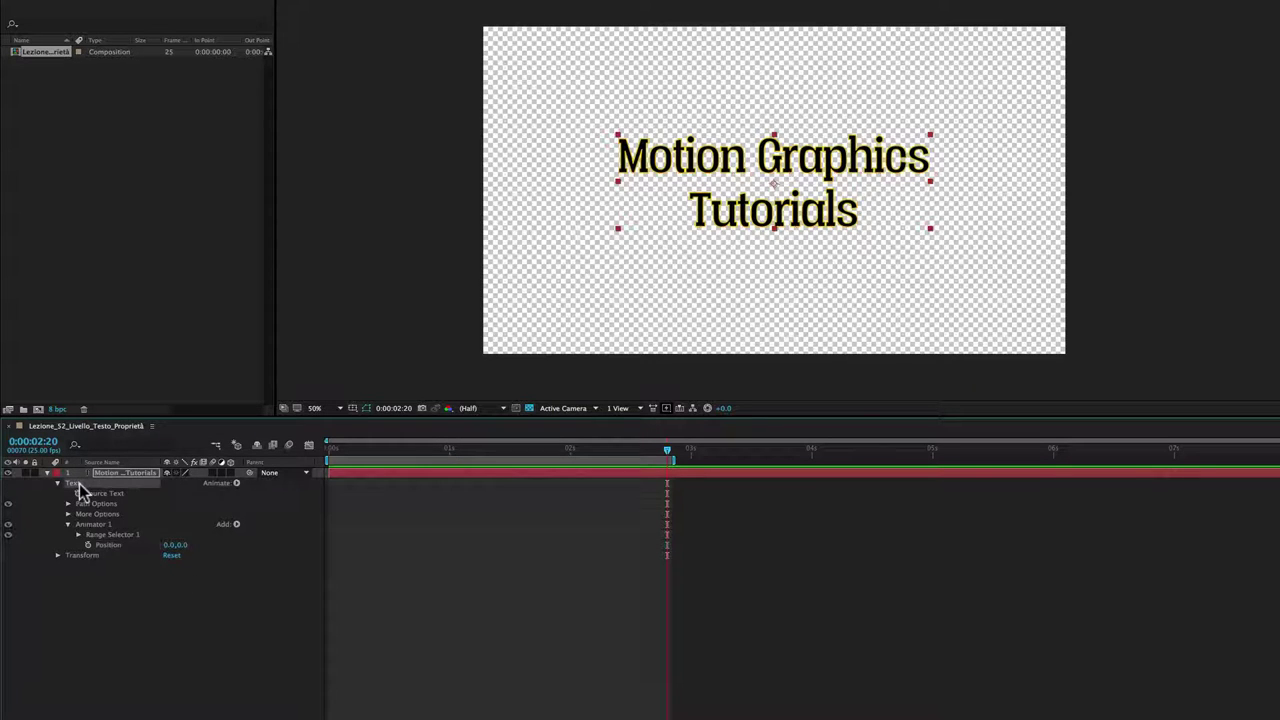
left_click(237, 484)
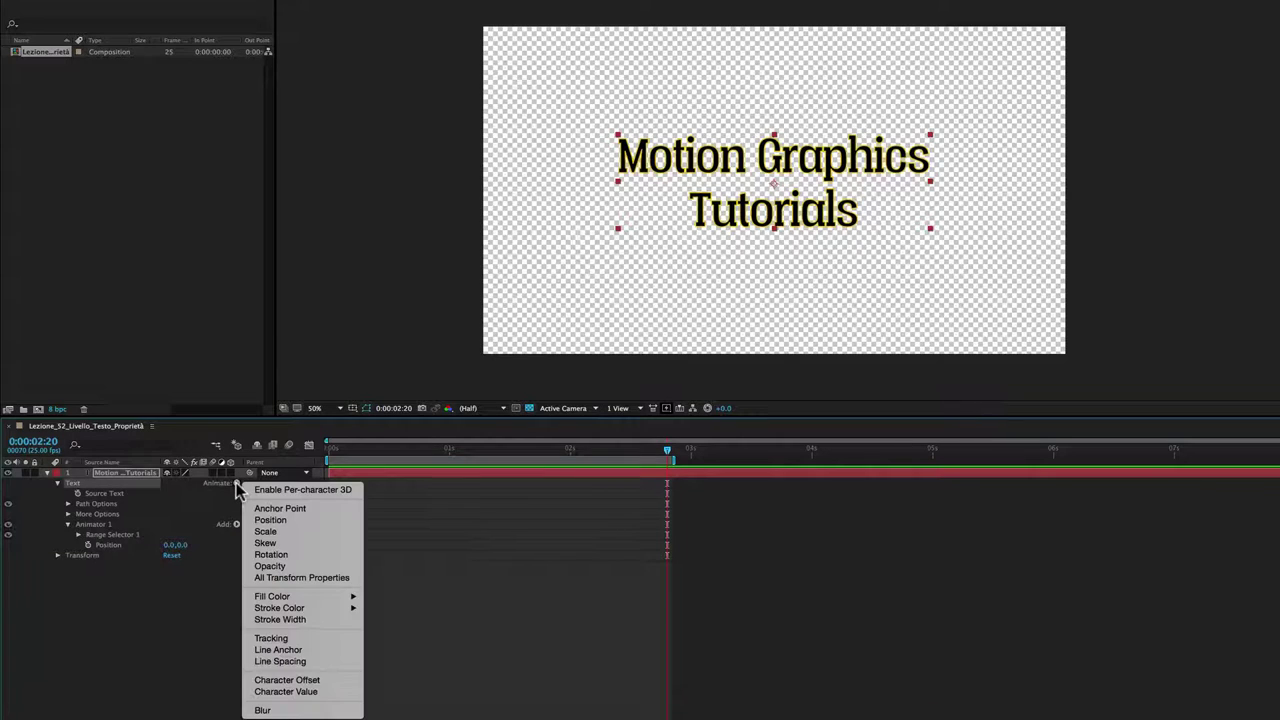
left_click(270, 535)
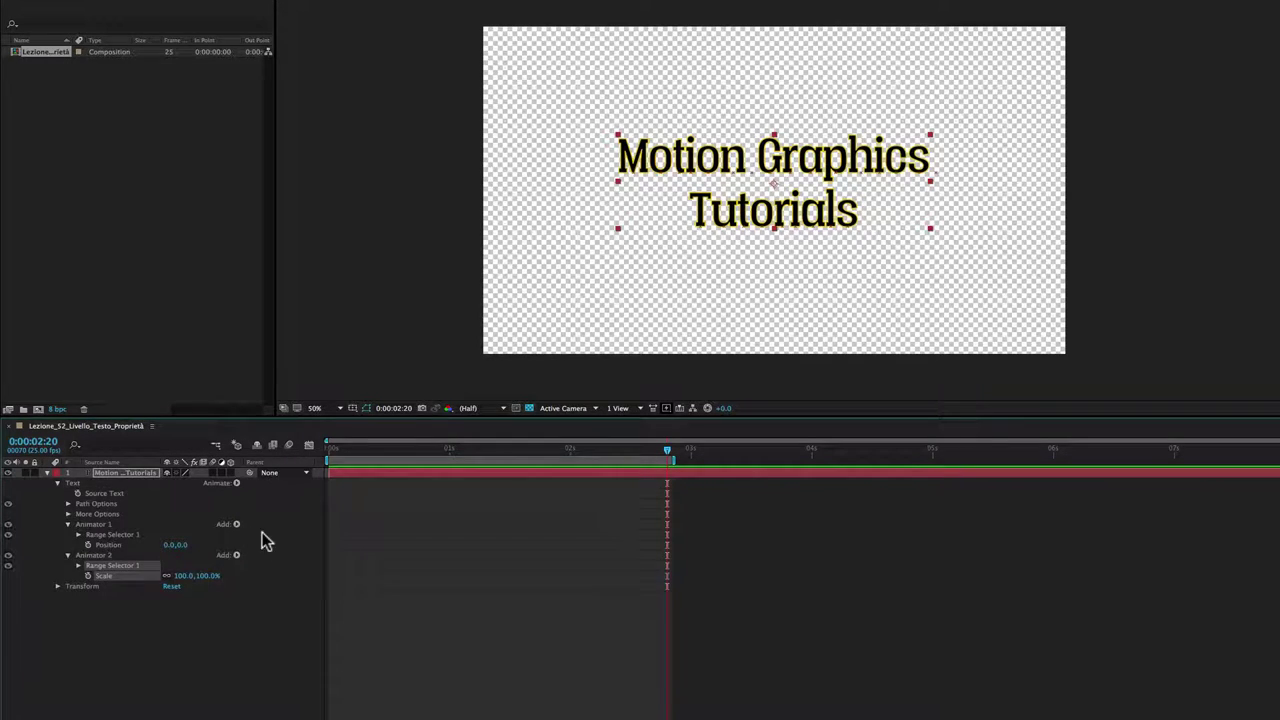
left_click(91, 556)
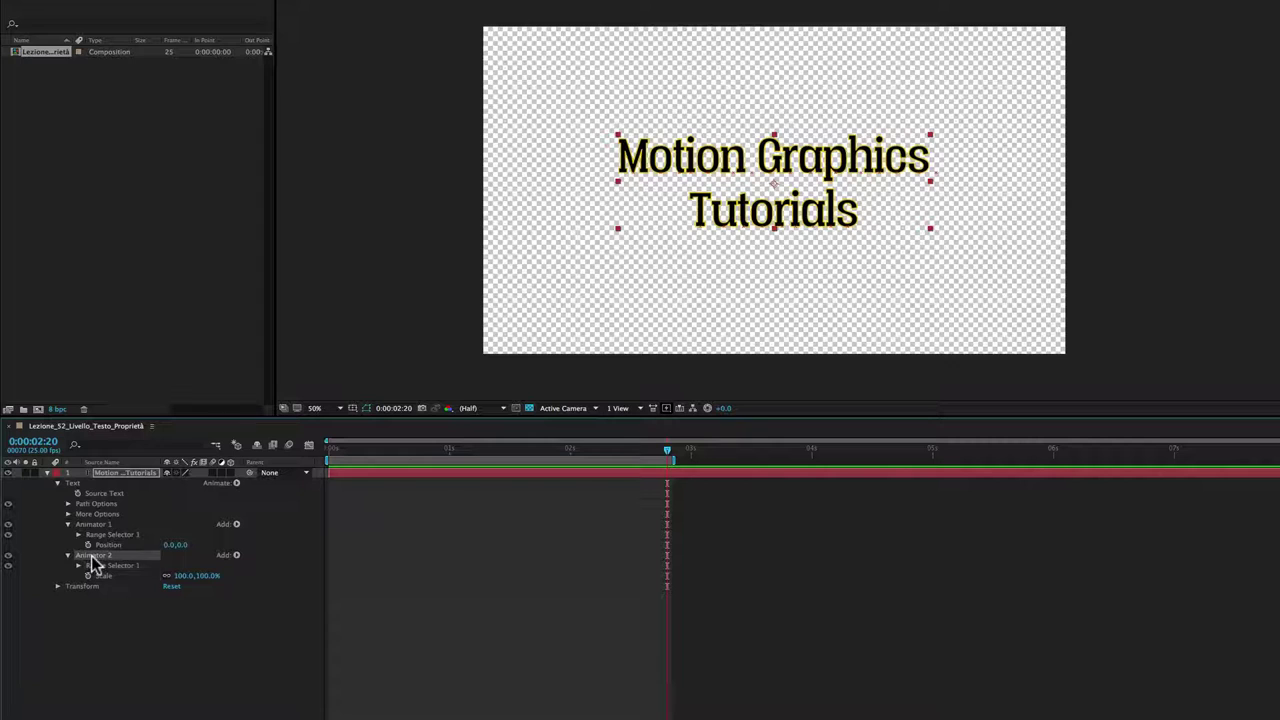
left_click(104, 577)
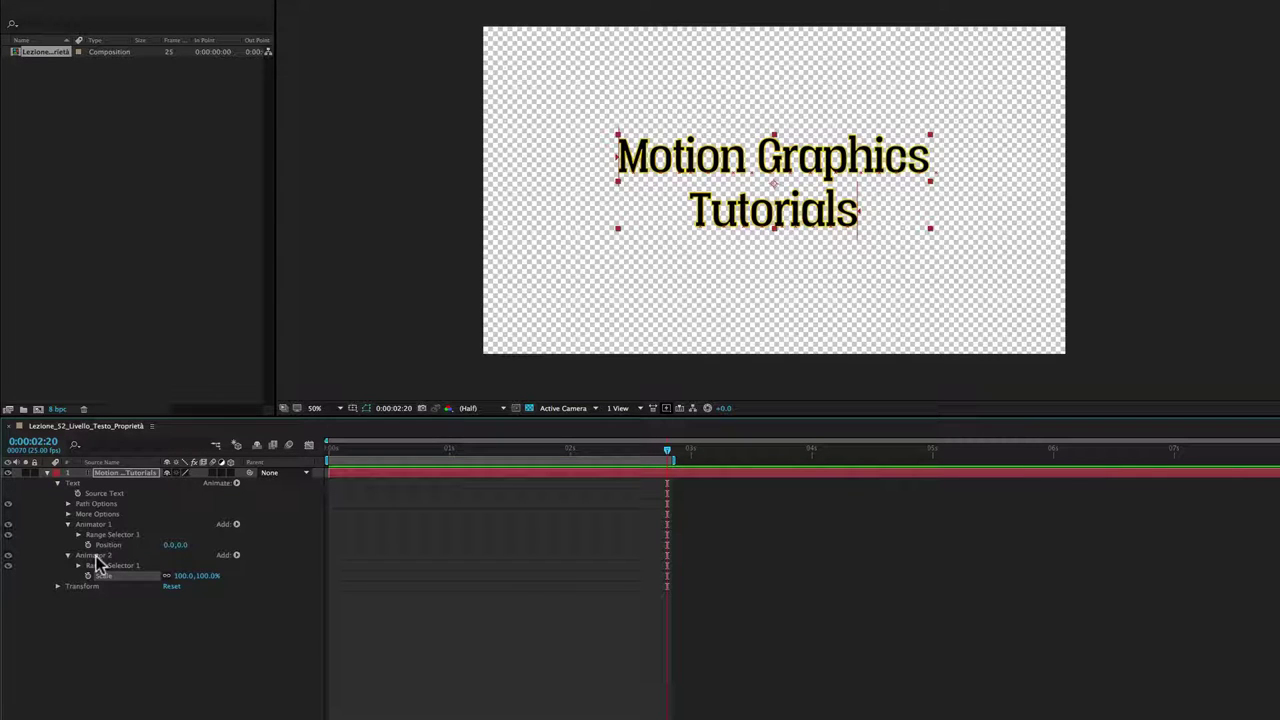
left_click(96, 556)
key("BackSpace")
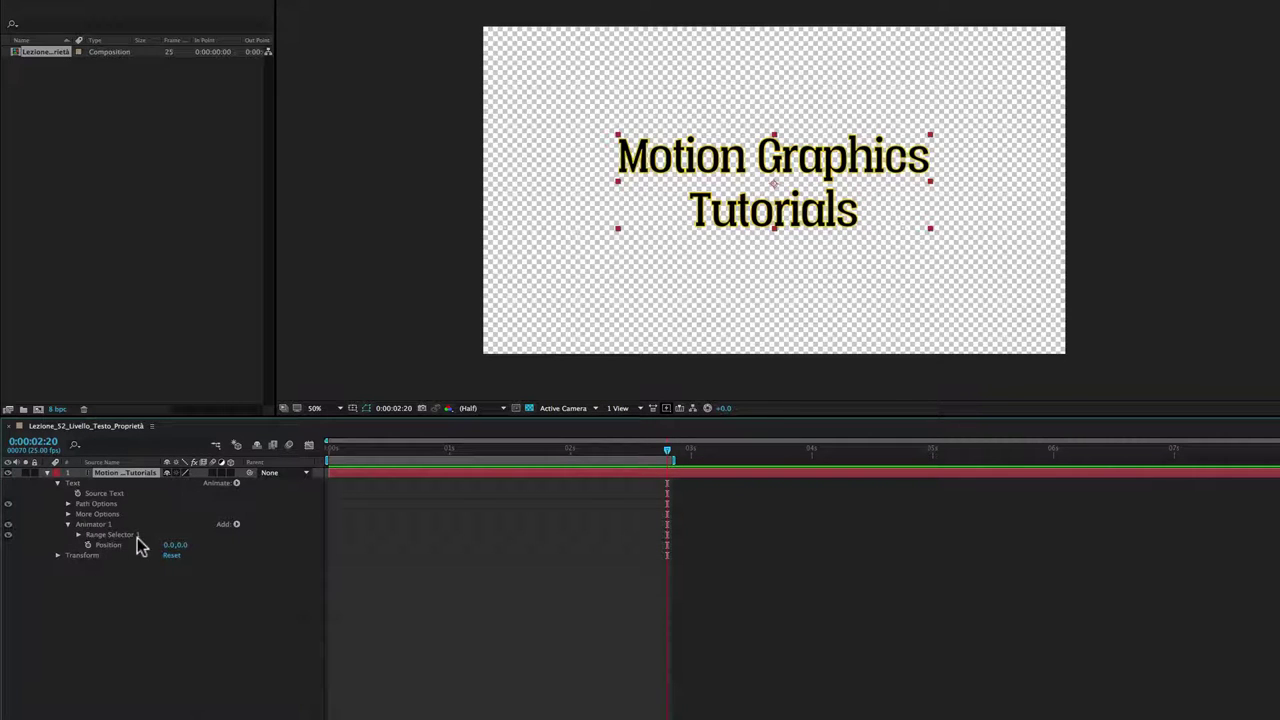
Step: Add a Scale property at 100.0,100.0% to Animator 1 through its Add > Property menu
left_click(97, 526)
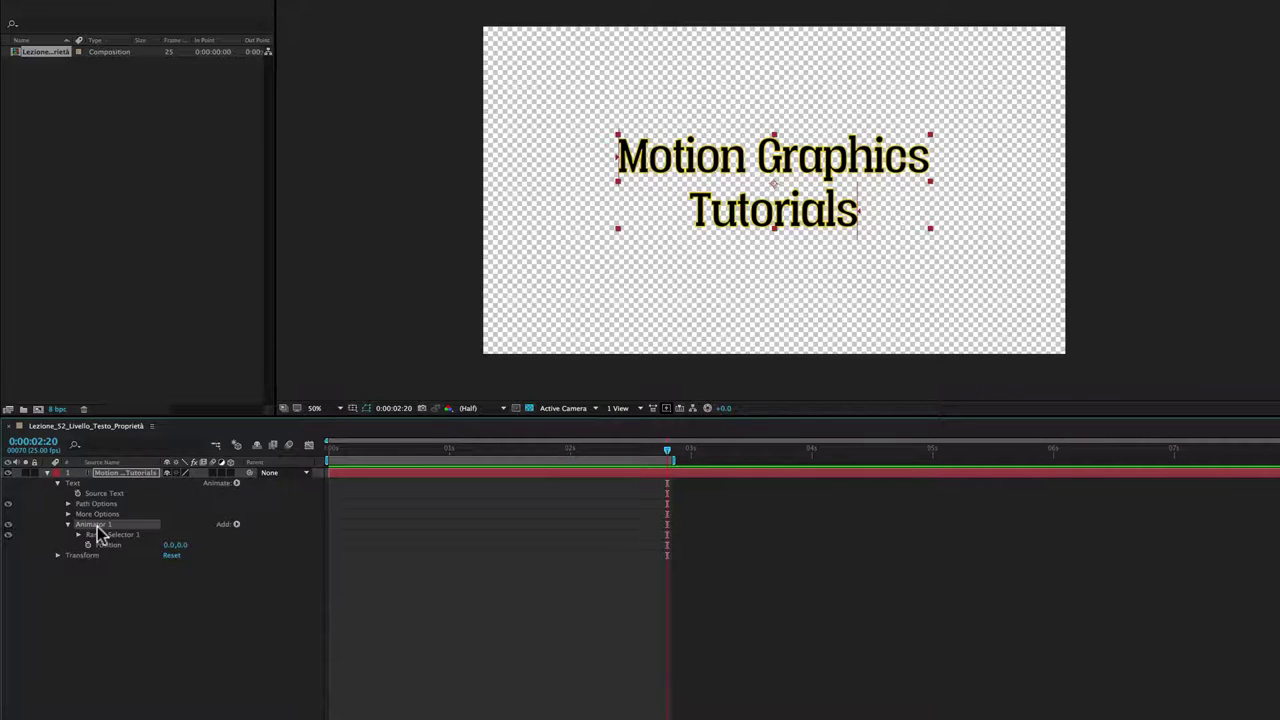
left_click(230, 526)
mouse_move(236, 528)
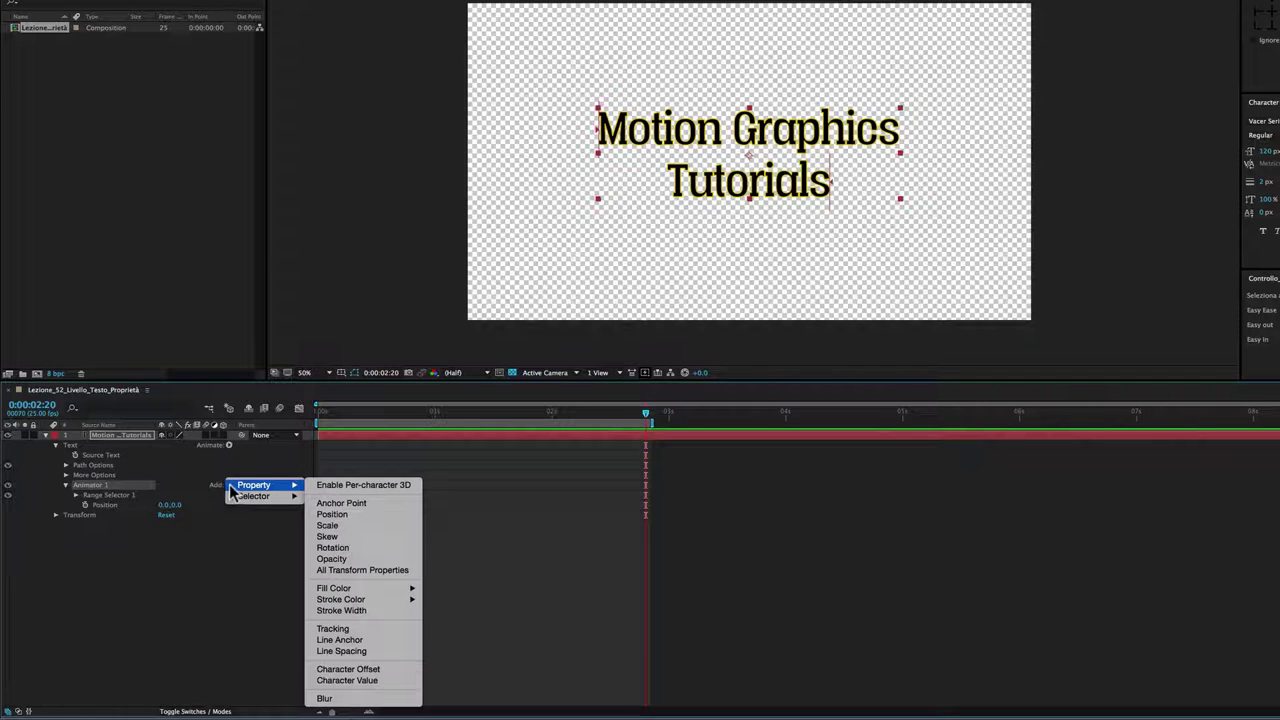
left_click(327, 525)
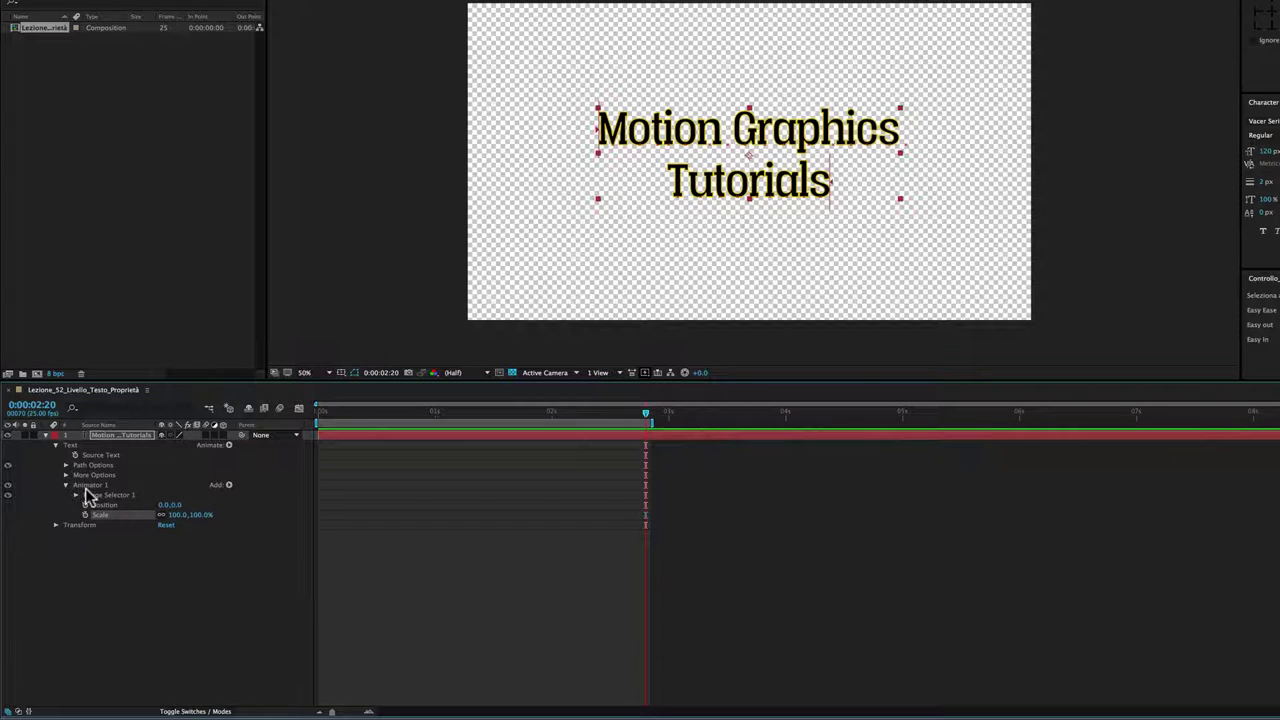
left_click(228, 485)
mouse_move(265, 485)
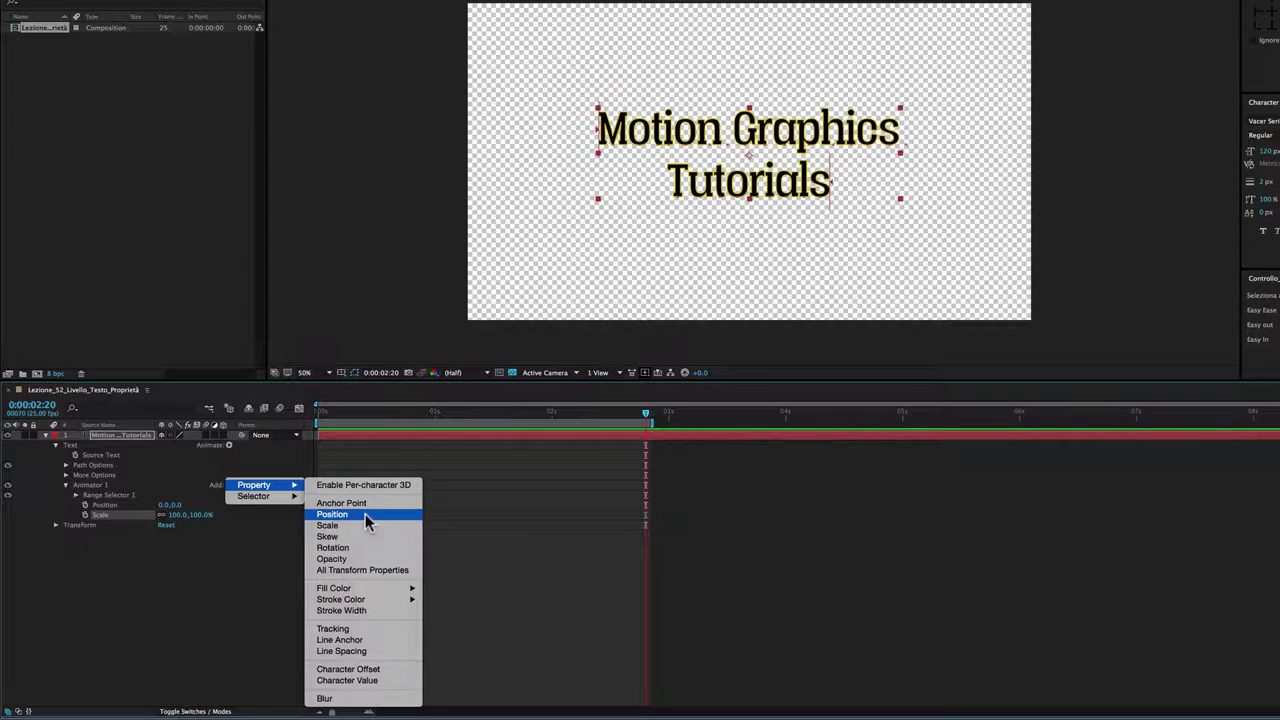
Step: Add All Transform Properties to Animator 1 and scrub its Scale down to 53%
left_click(360, 571)
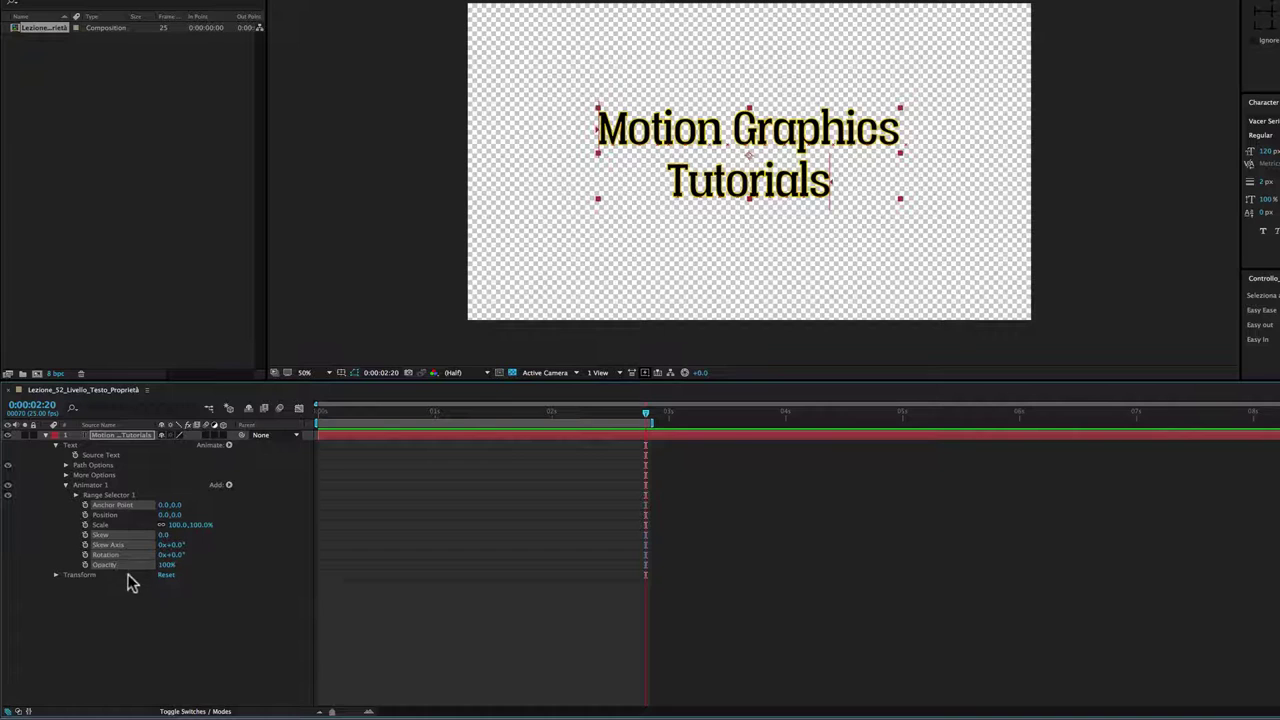
left_click(106, 515)
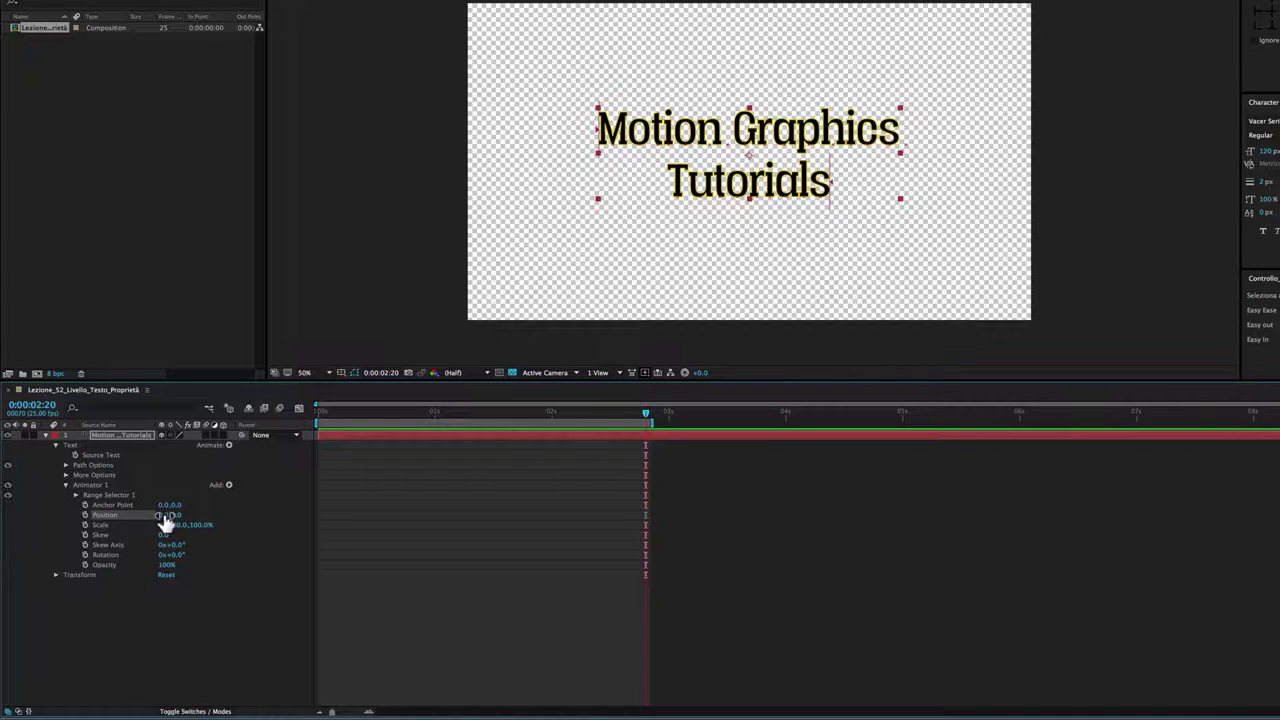
left_click(105, 525)
mouse_move(175, 525)
left_mouse_down()
mouse_move(234, 523)
mouse_move(157, 532)
left_mouse_up()
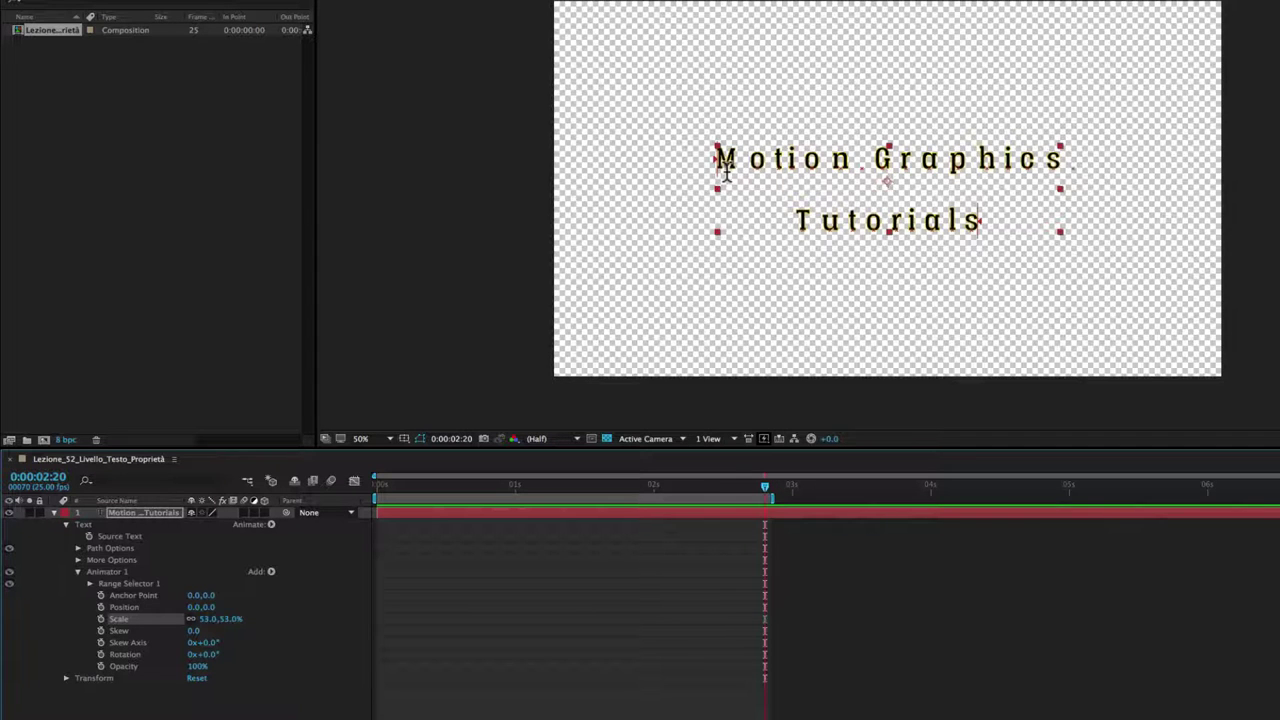
scroll(727, 172, "up", 2)
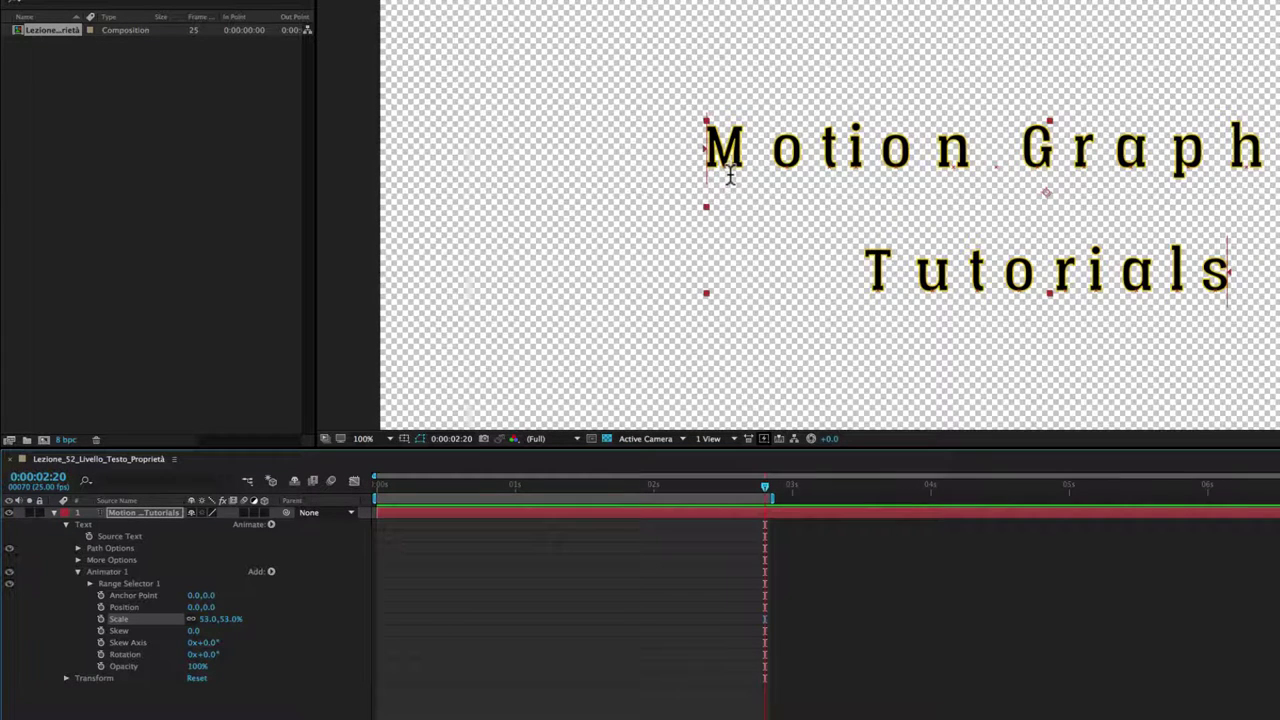
scroll(729, 175, "down", 2)
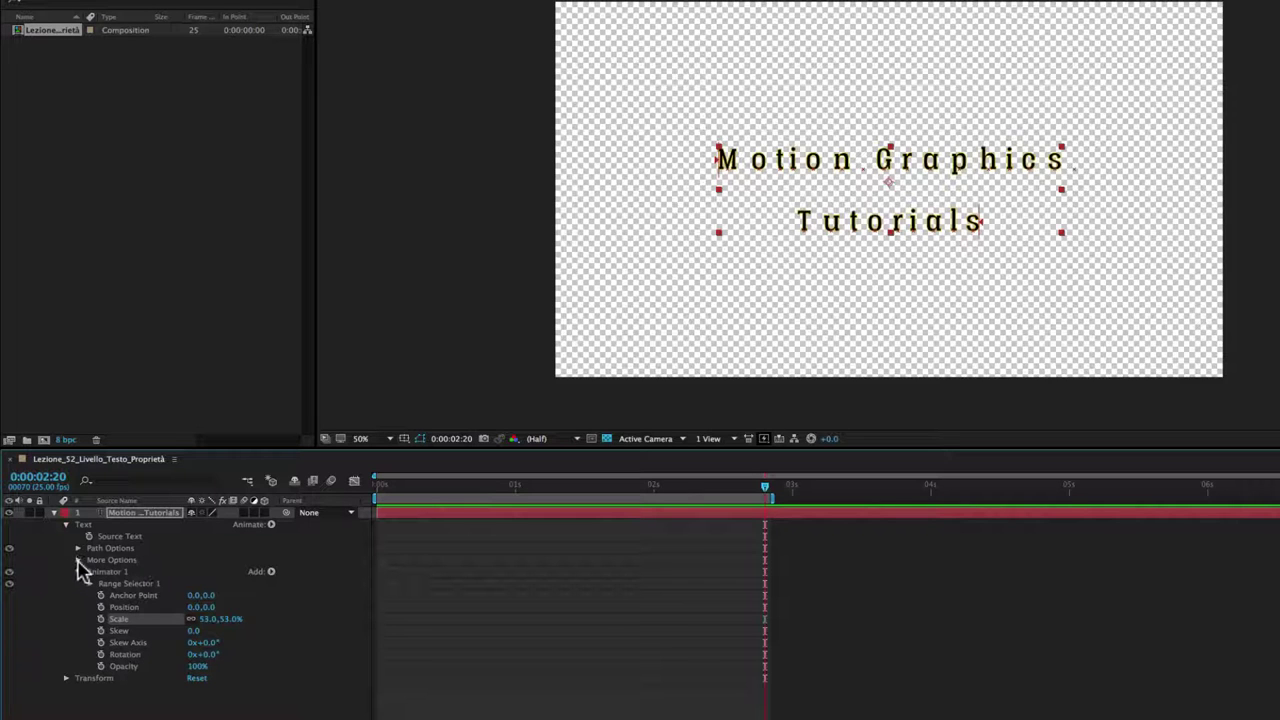
Step: Expand More Options, widen the name column, and set Grouping Alignment to 0.0,-29.0%
left_click(78, 561)
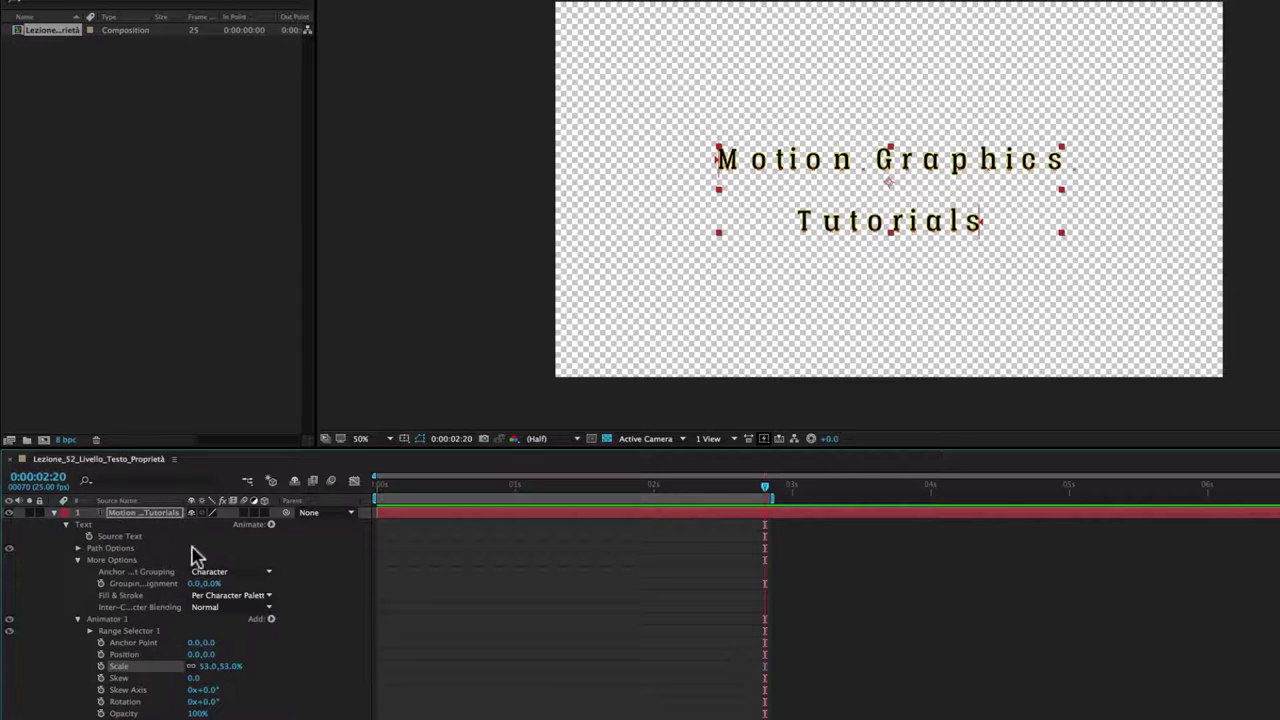
left_click_drag(183, 500, 206, 500)
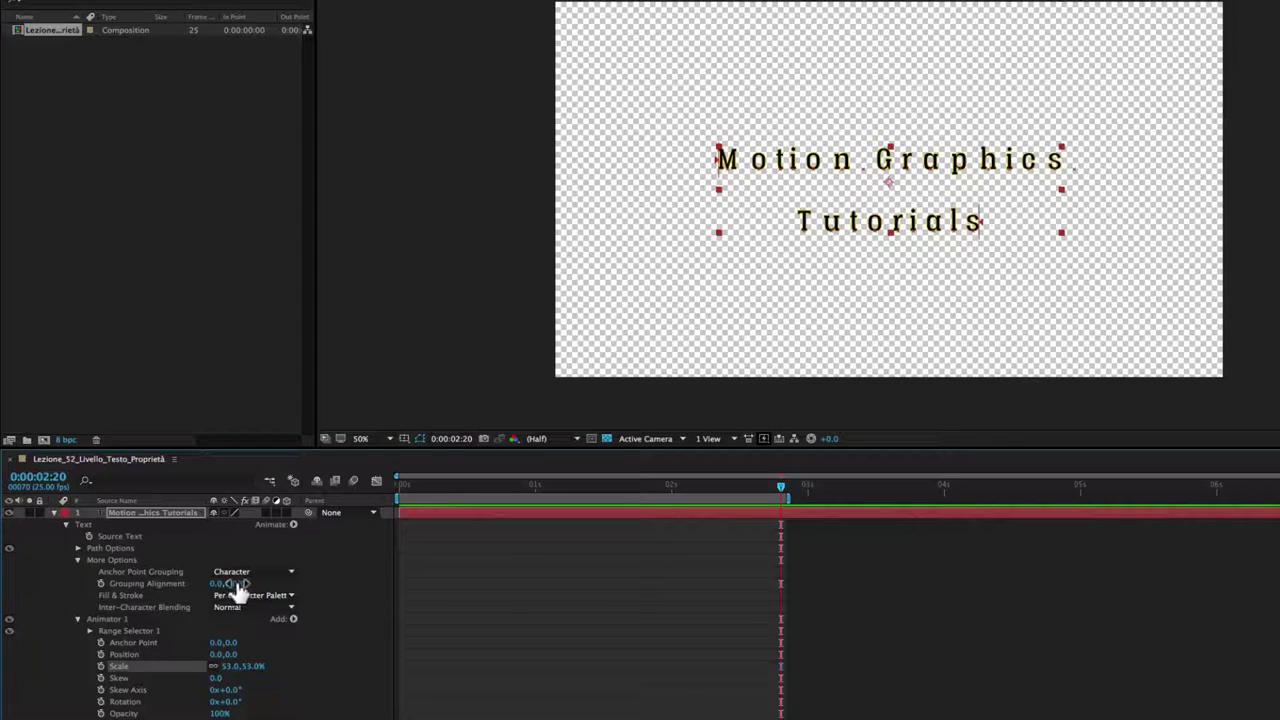
left_click_drag(234, 586, 218, 588)
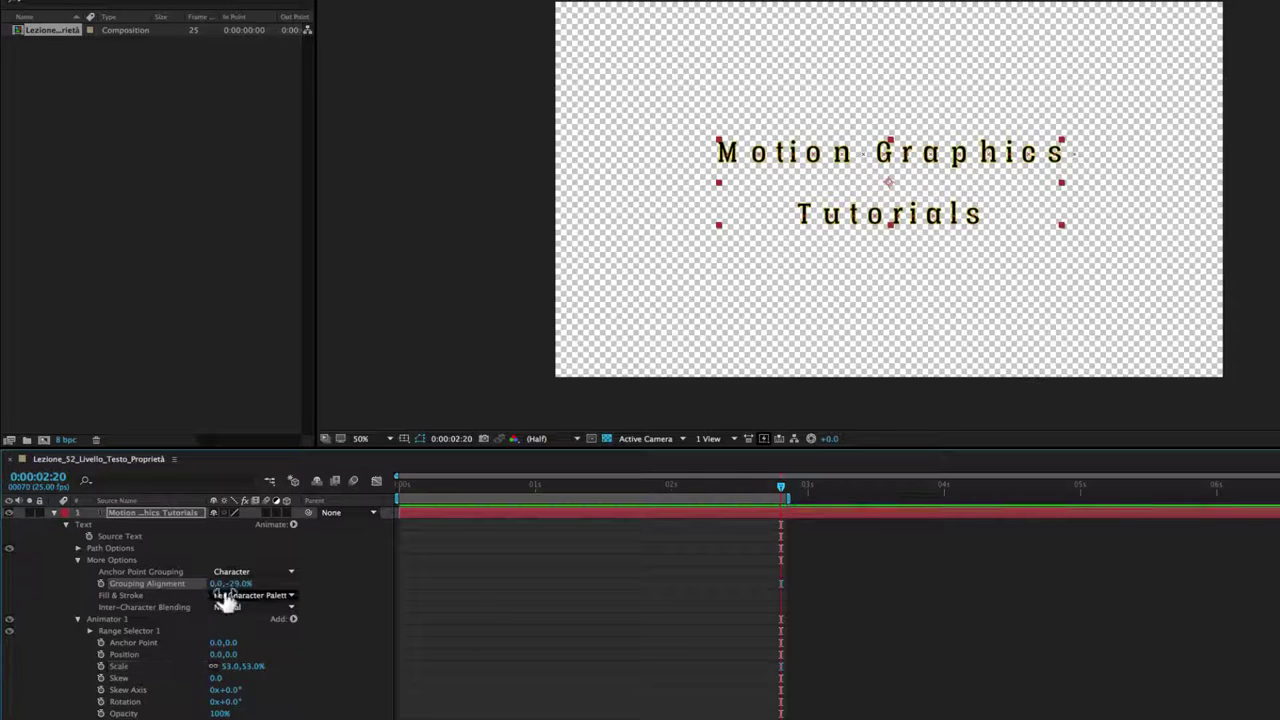
Step: Raise Animator 1's Scale to 89.0,89.0%
mouse_move(250, 667)
left_mouse_down()
mouse_move(301, 665)
mouse_move(202, 657)
mouse_move(262, 658)
left_mouse_up()
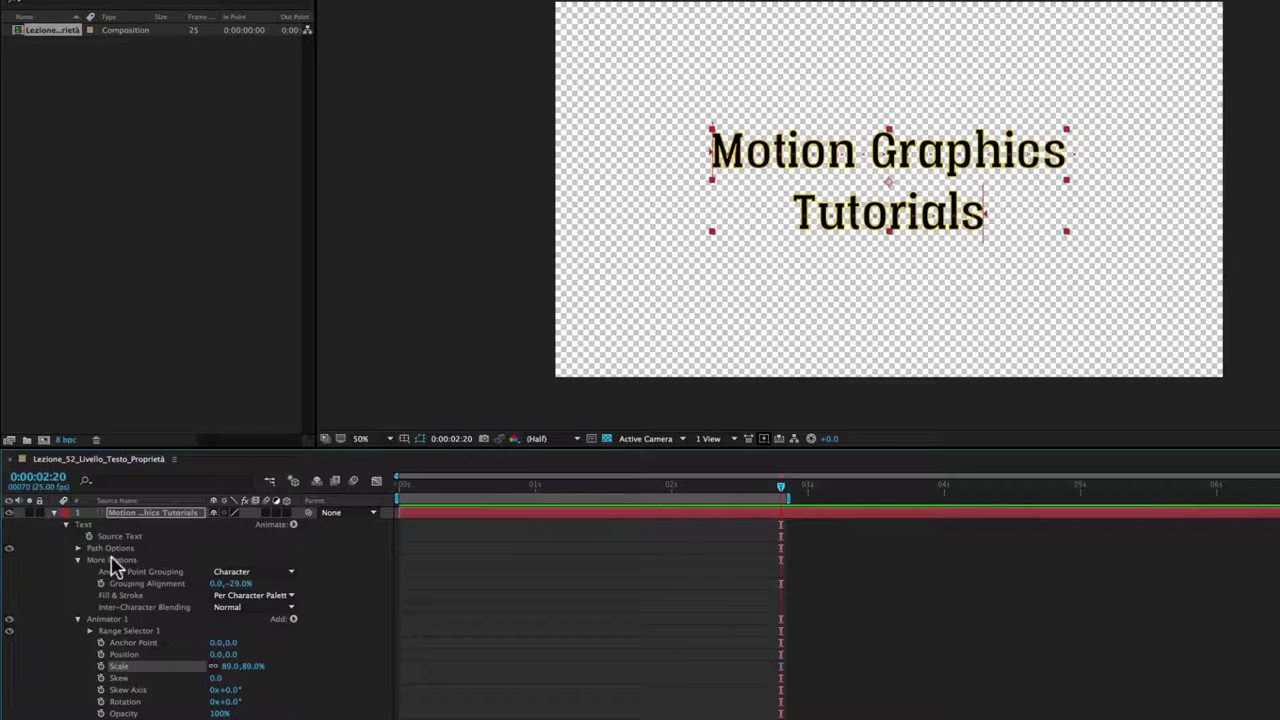
left_click(119, 561)
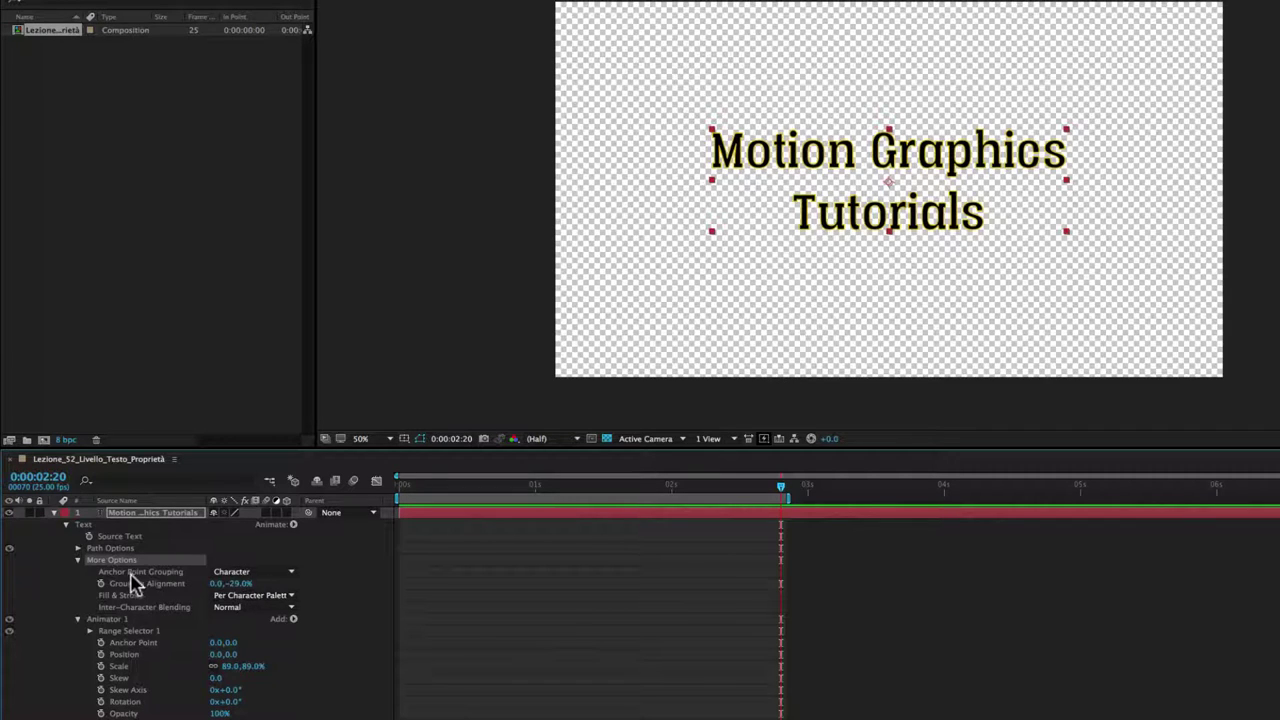
left_click(258, 573)
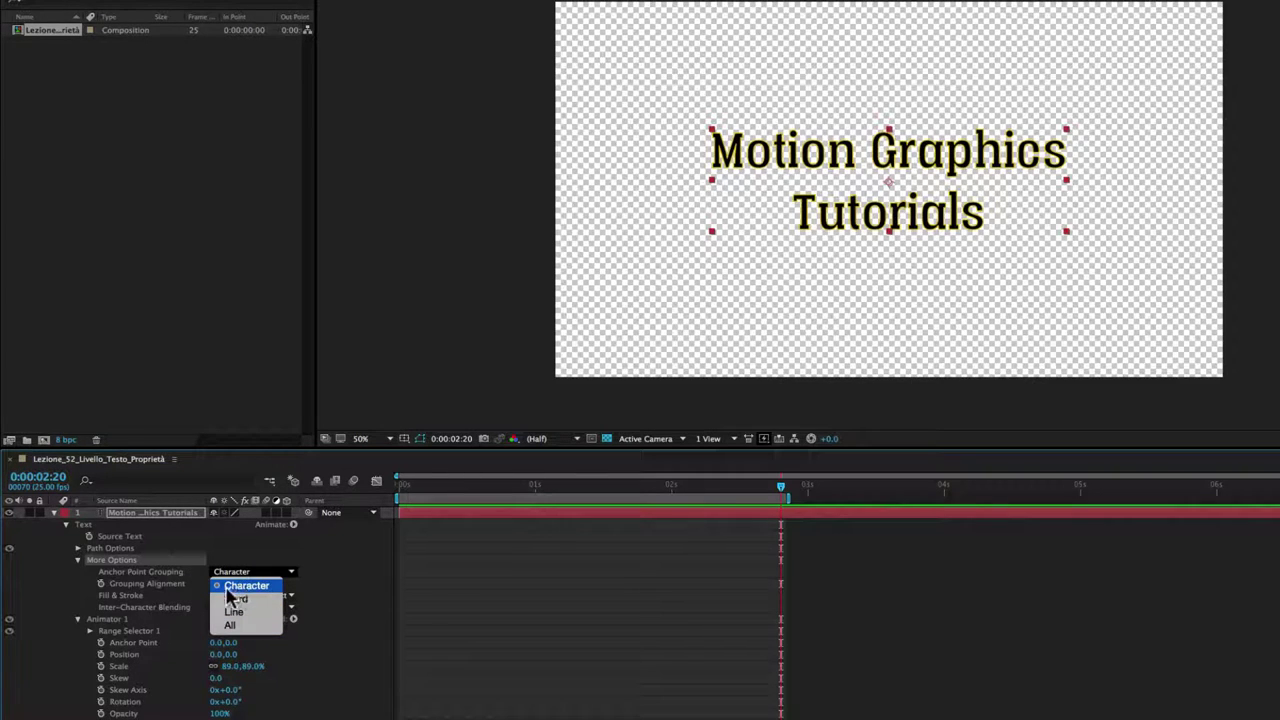
Step: Compare Word and Line anchor point grouping while scrubbing Animator 1's Scale
left_click(248, 599)
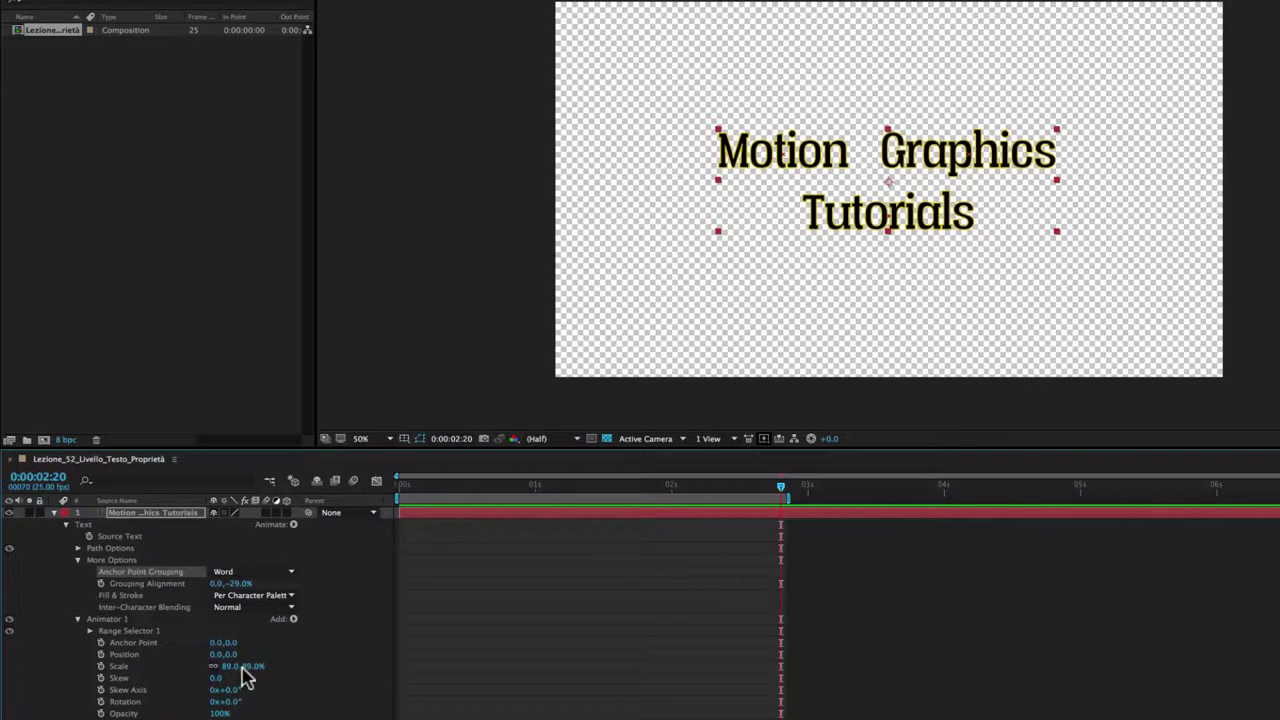
mouse_move(247, 667)
left_mouse_down()
mouse_move(193, 673)
mouse_move(248, 678)
left_mouse_up()
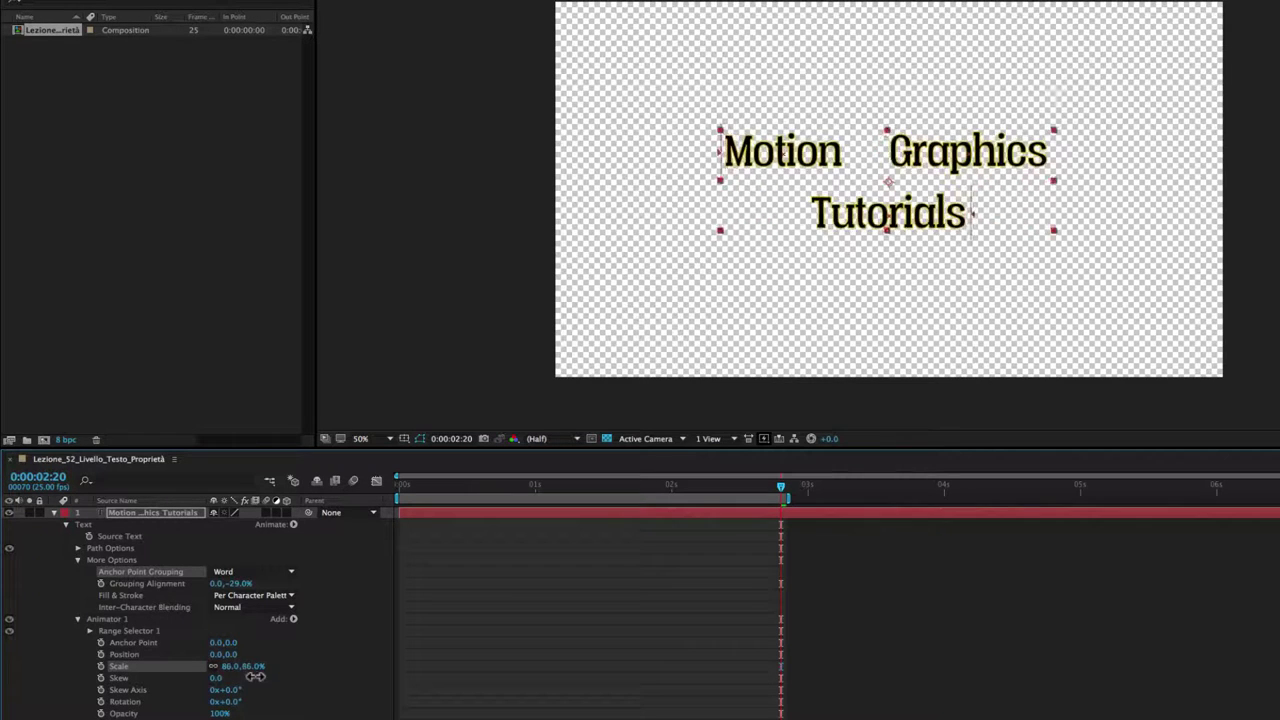
left_click(250, 571)
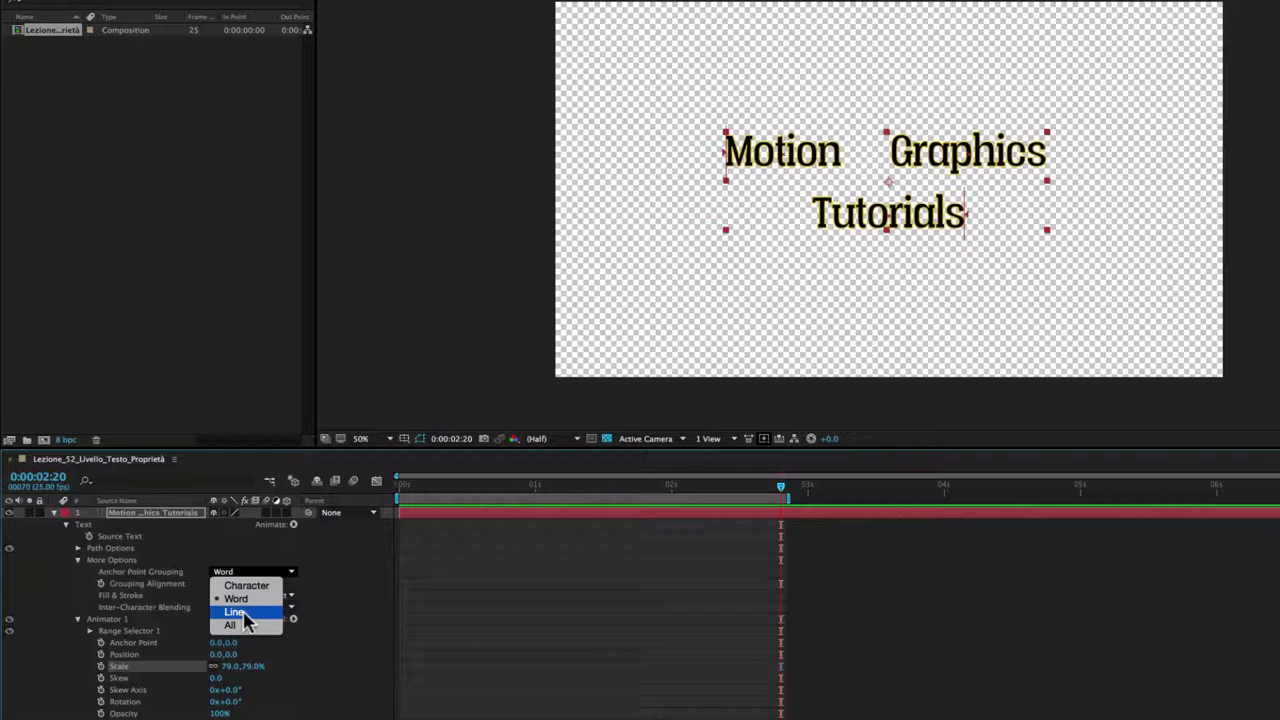
left_click(240, 612)
mouse_move(247, 668)
left_mouse_down()
mouse_move(232, 677)
mouse_move(265, 680)
left_mouse_up()
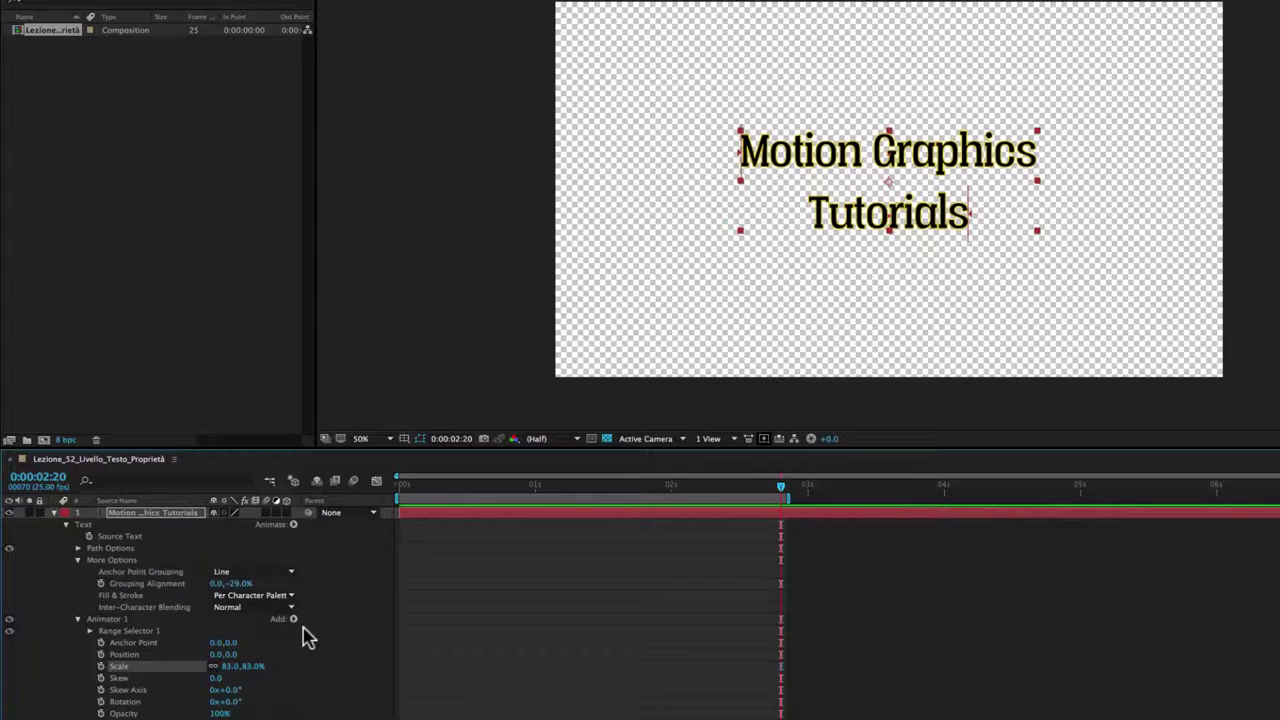
Step: Try All grouping, return Scale to 100%, and set Anchor Point Grouping to Character
left_click(250, 571)
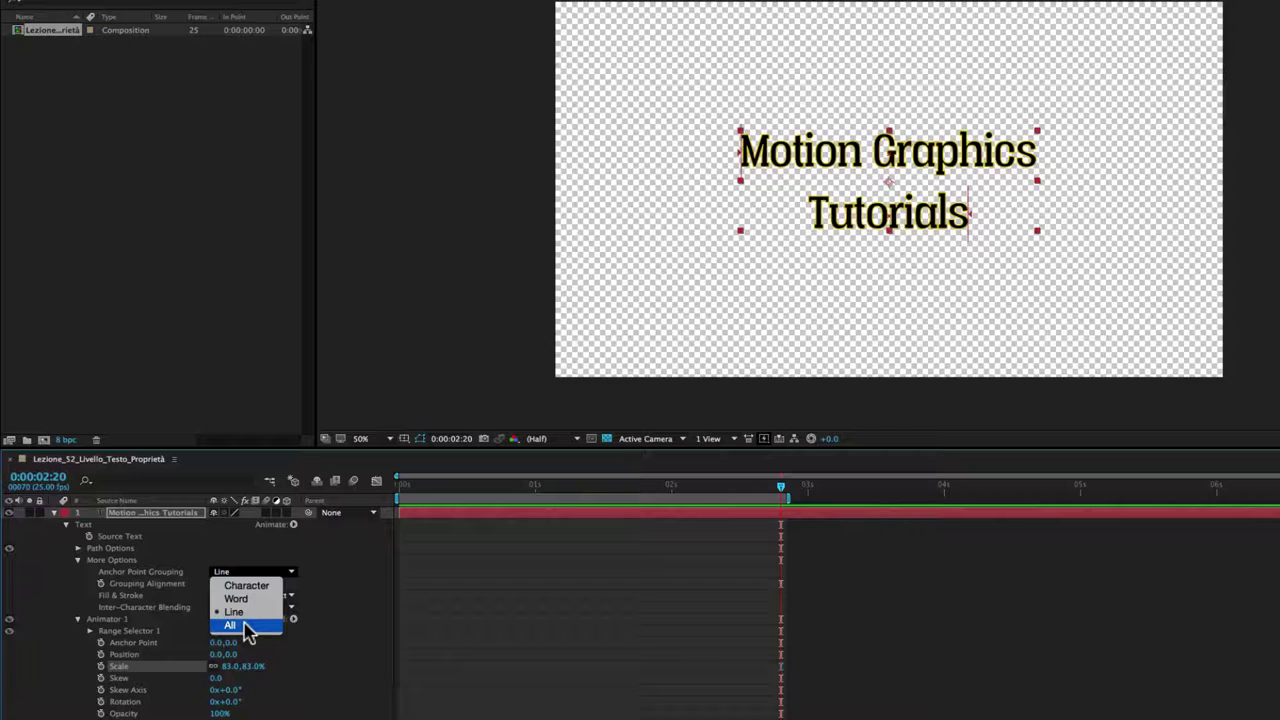
left_click(230, 625)
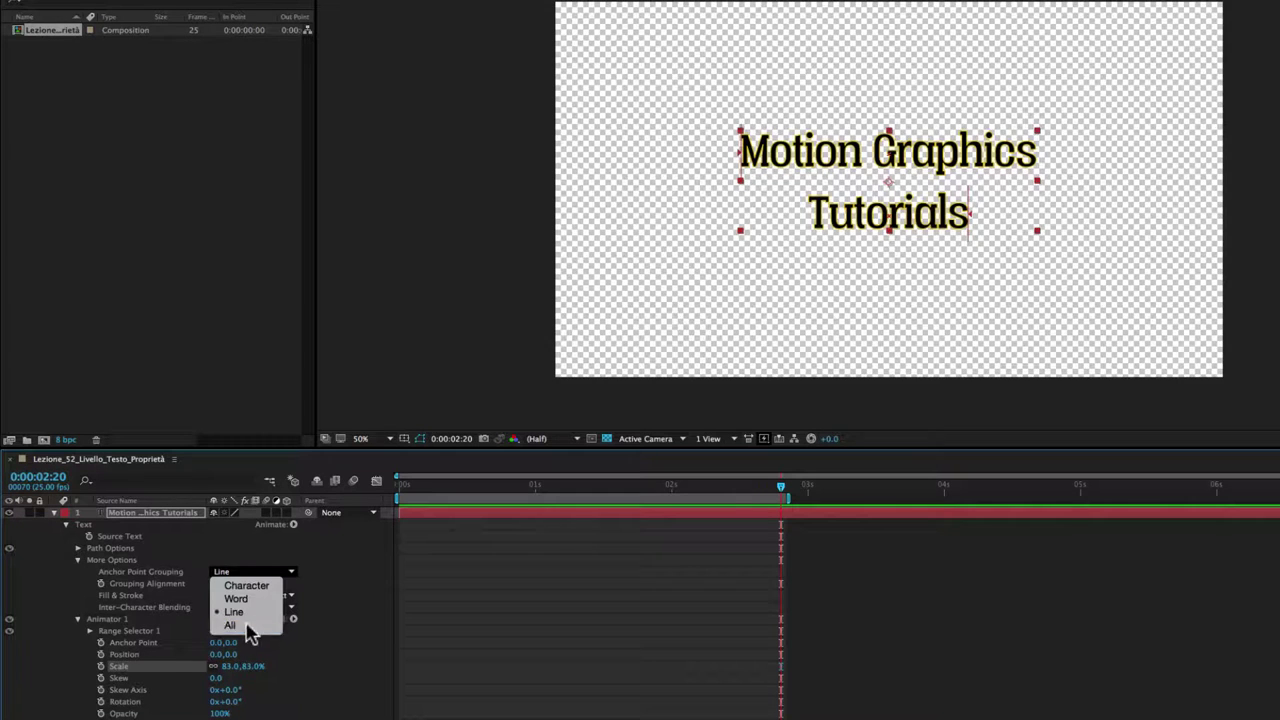
mouse_move(245, 666)
left_mouse_down()
mouse_move(280, 666)
mouse_move(258, 670)
left_mouse_up()
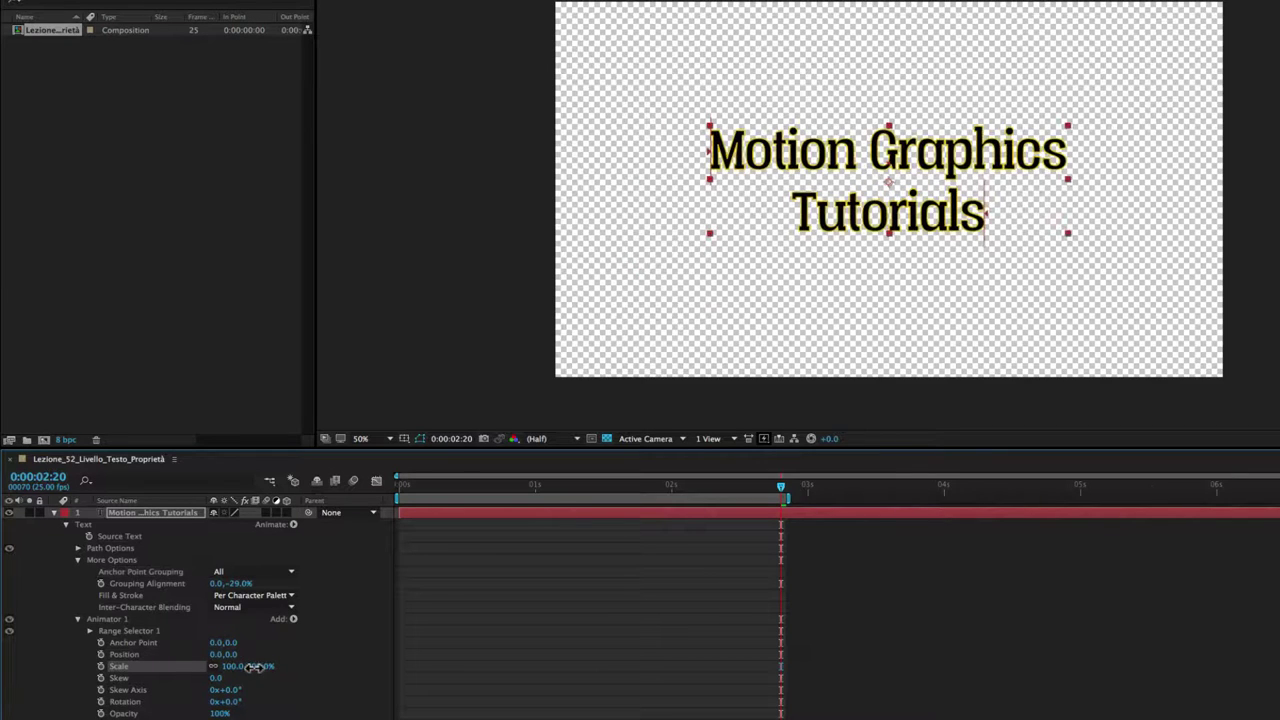
left_click(266, 573)
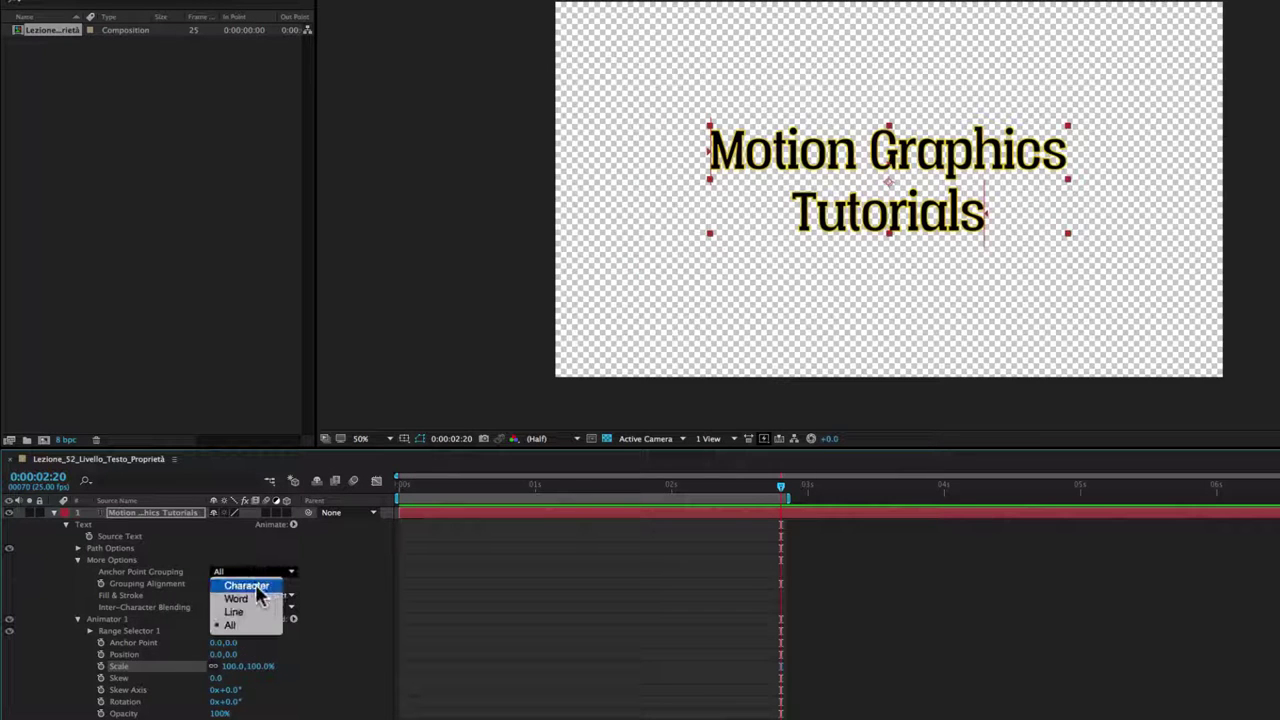
left_click(256, 587)
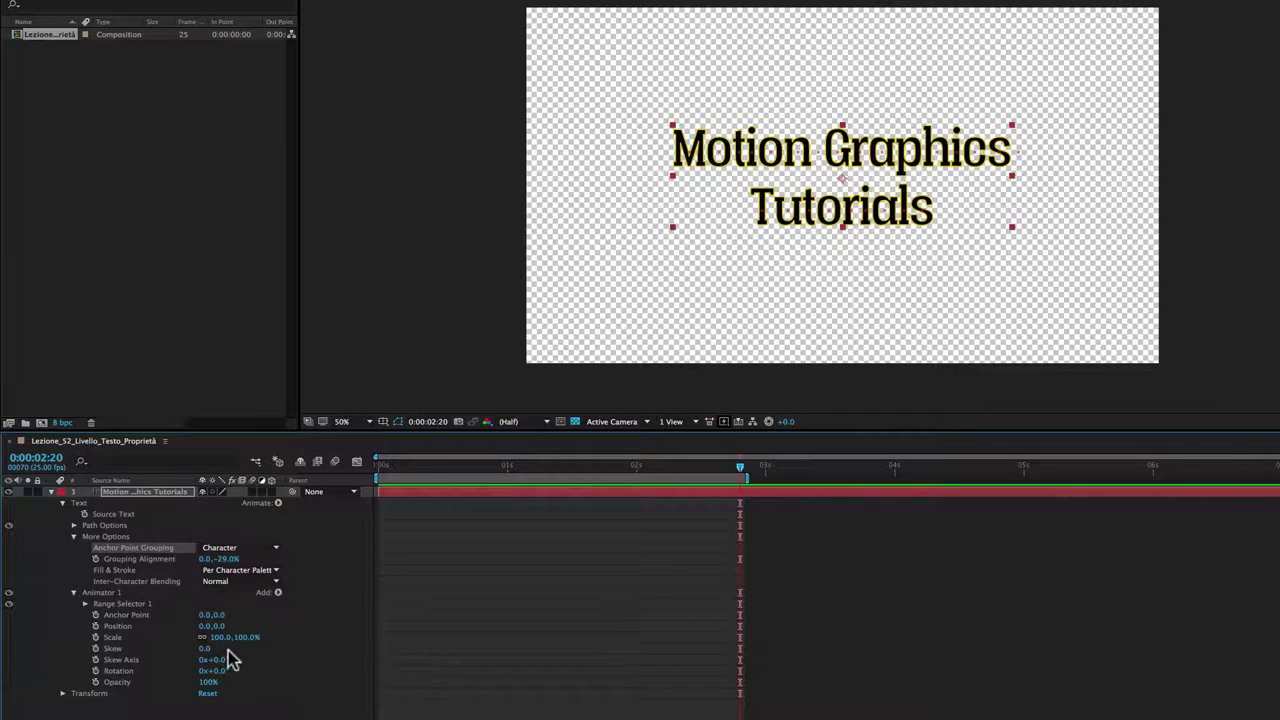
left_click_drag(203, 648, 223, 649)
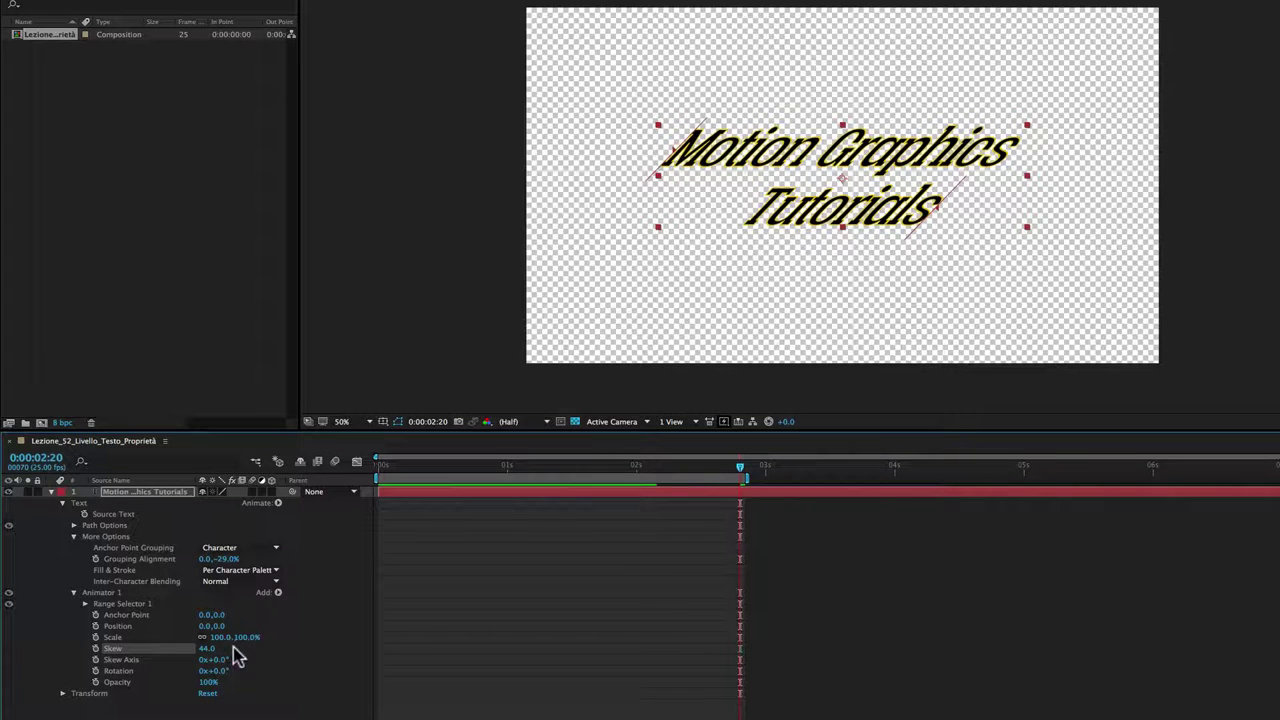
left_click_drag(225, 668, 225, 668)
left_click(206, 648)
type("0")
key("Return")
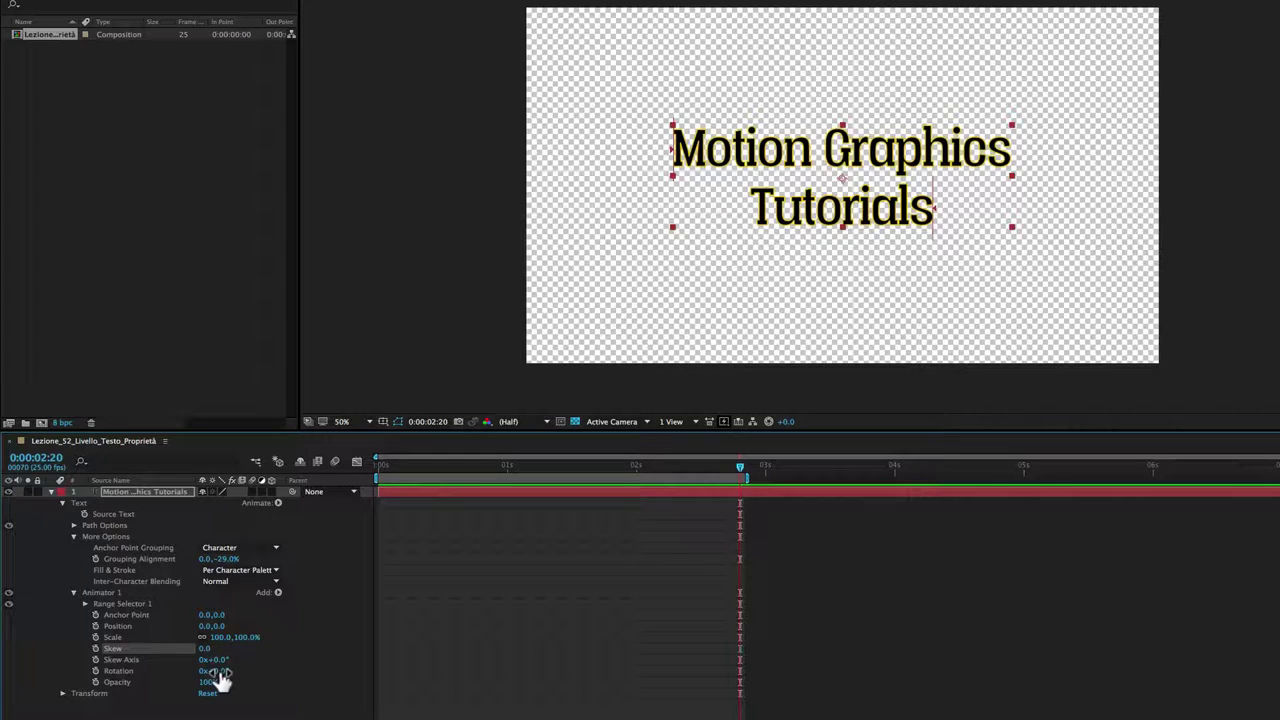
mouse_move(216, 672)
left_mouse_down()
mouse_move(264, 664)
mouse_move(200, 670)
mouse_move(336, 681)
left_mouse_up()
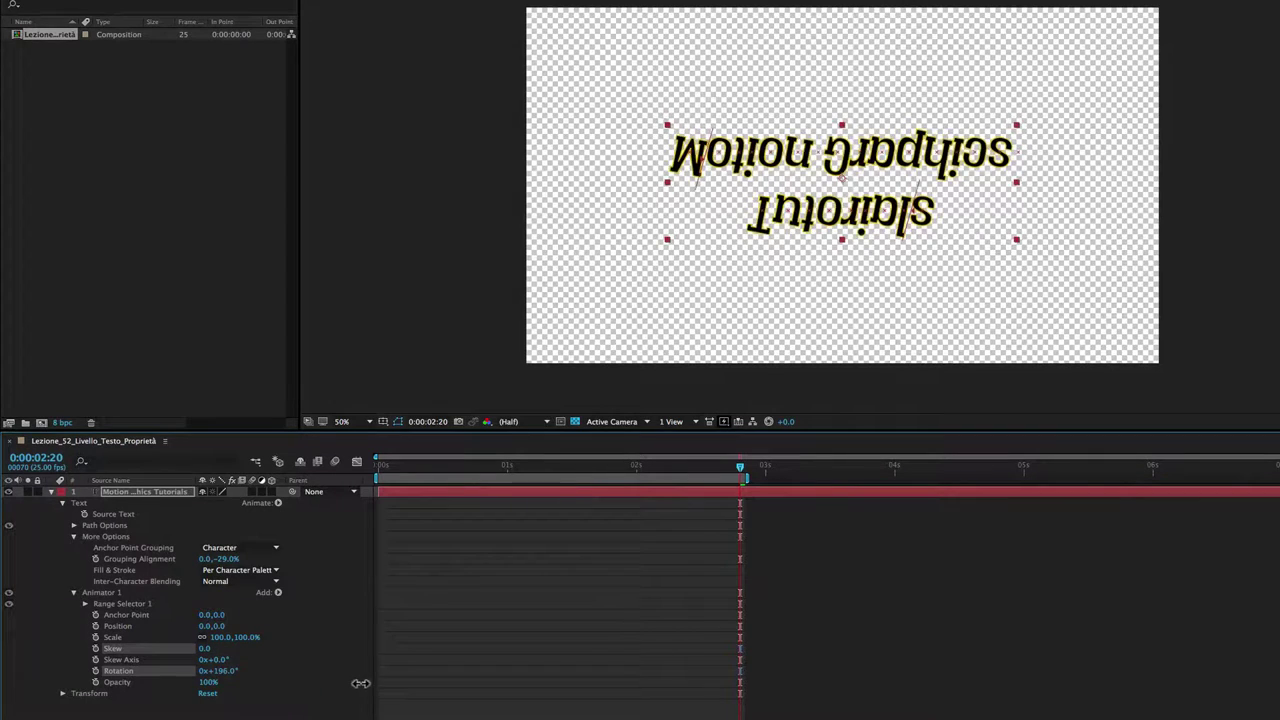
left_click_drag(336, 681, 403, 691)
key("super+z")
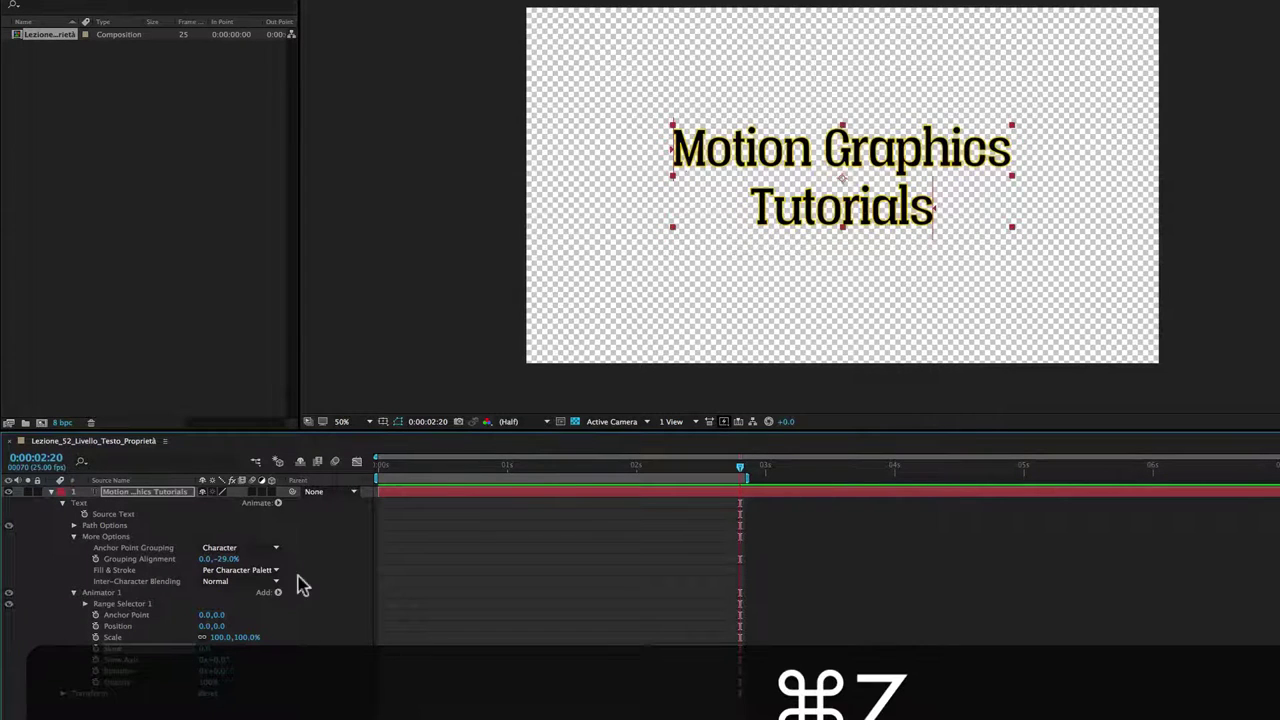
left_click(252, 552)
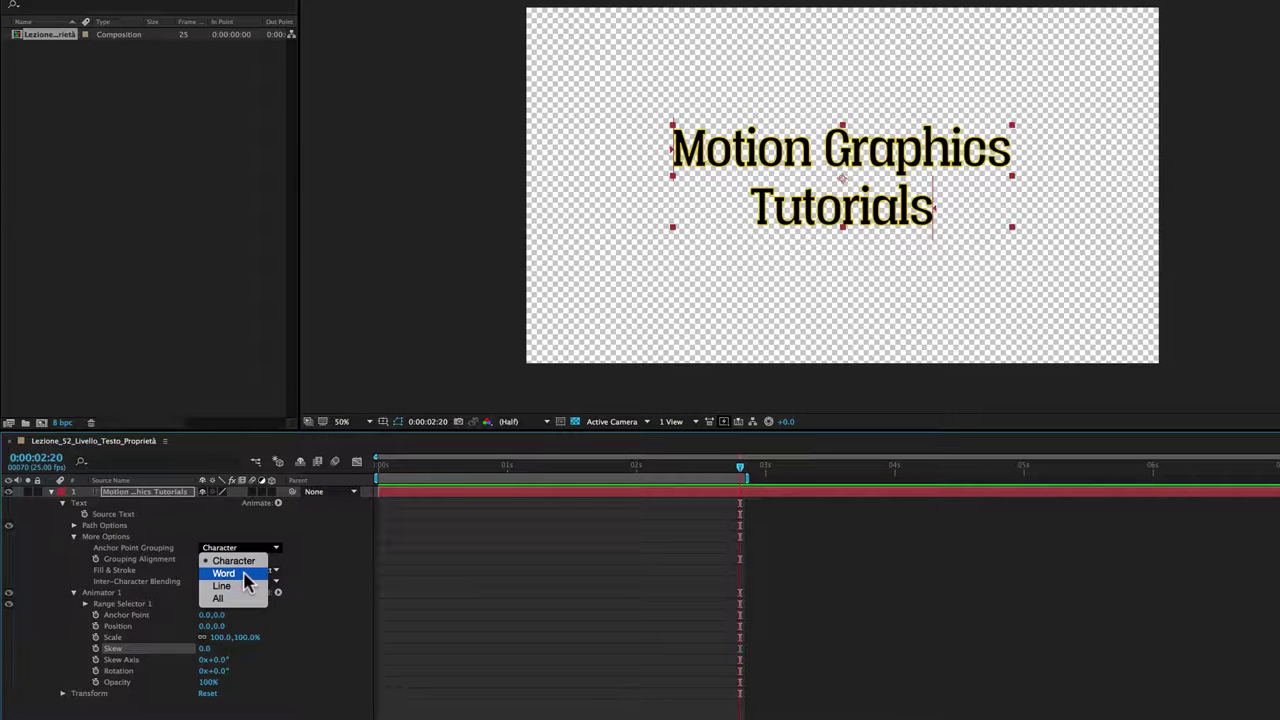
left_click(242, 575)
mouse_move(218, 670)
left_mouse_down()
mouse_move(368, 656)
mouse_move(351, 651)
left_mouse_up()
key("super+z")
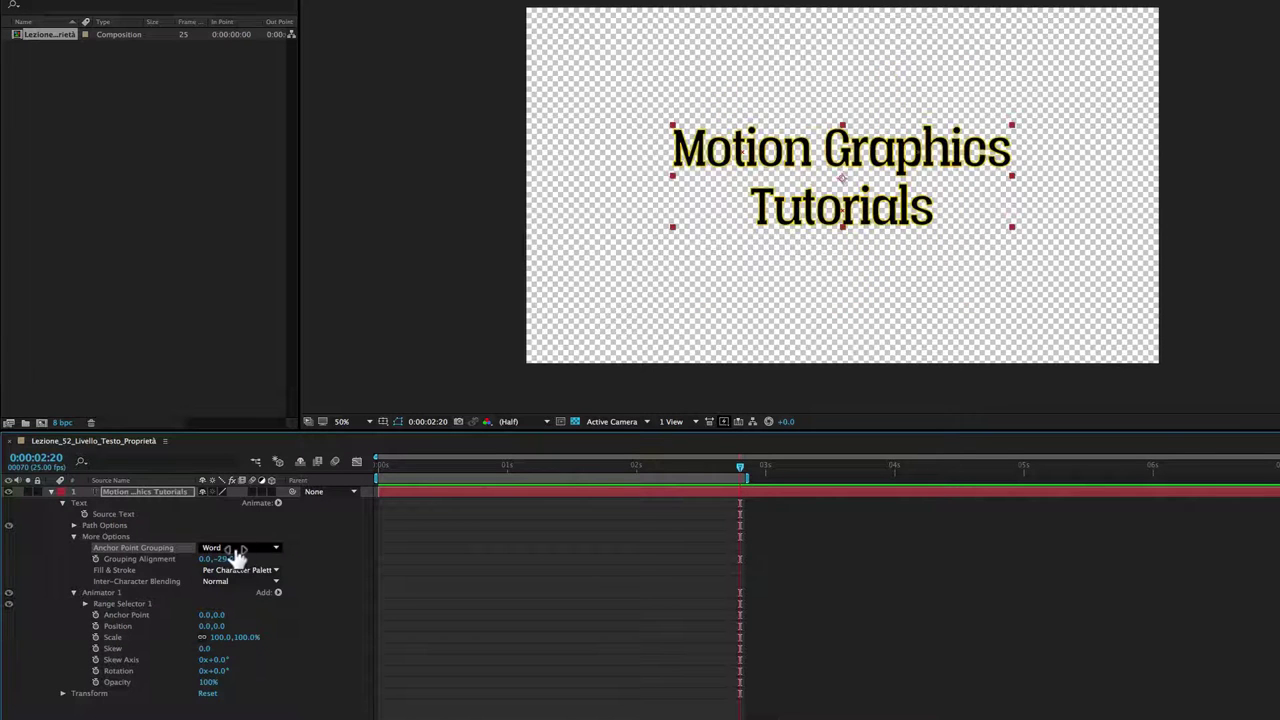
left_click(236, 555)
left_click(240, 588)
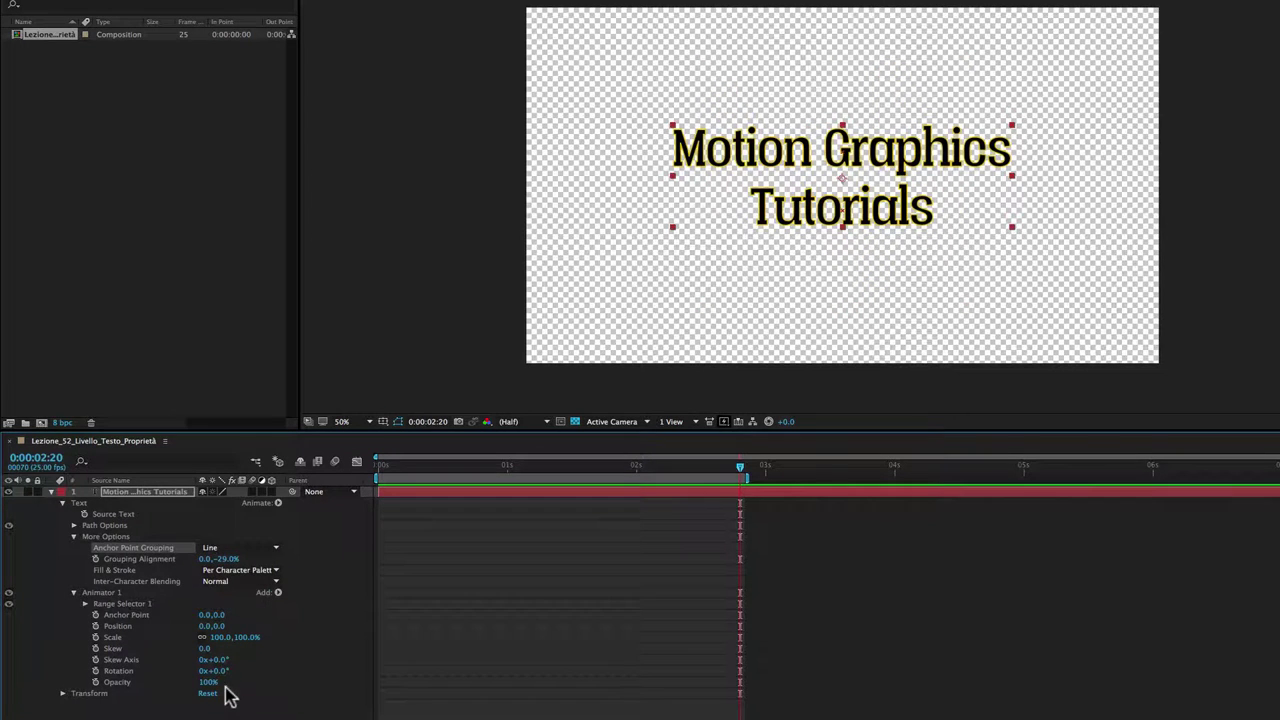
mouse_move(220, 671)
left_mouse_down()
mouse_move(251, 667)
mouse_move(234, 676)
left_mouse_up()
key("super+z")
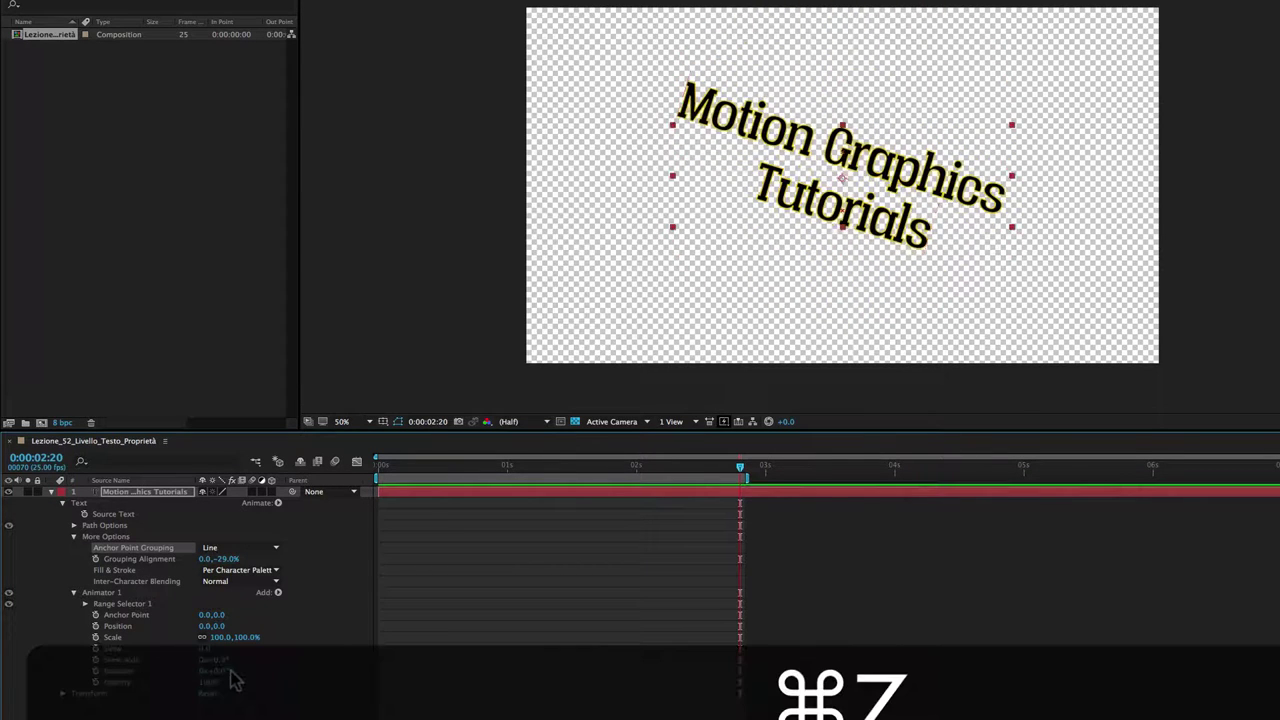
left_click(238, 549)
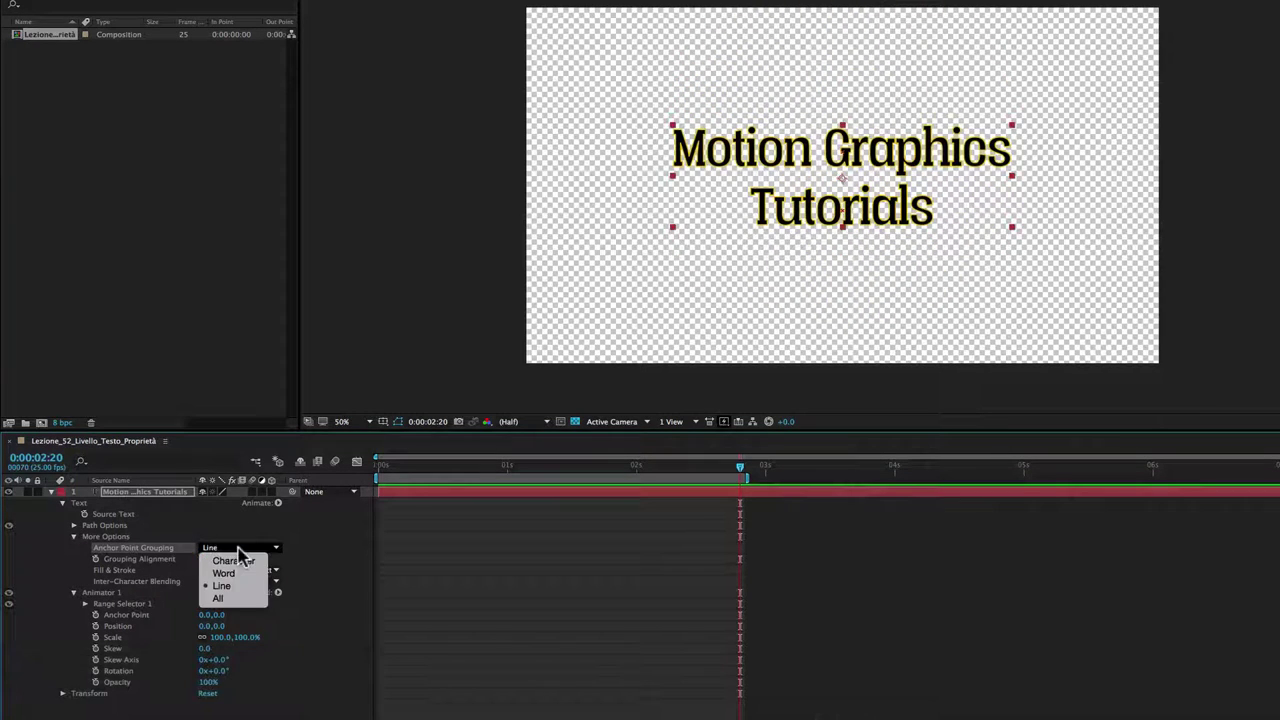
left_click(242, 561)
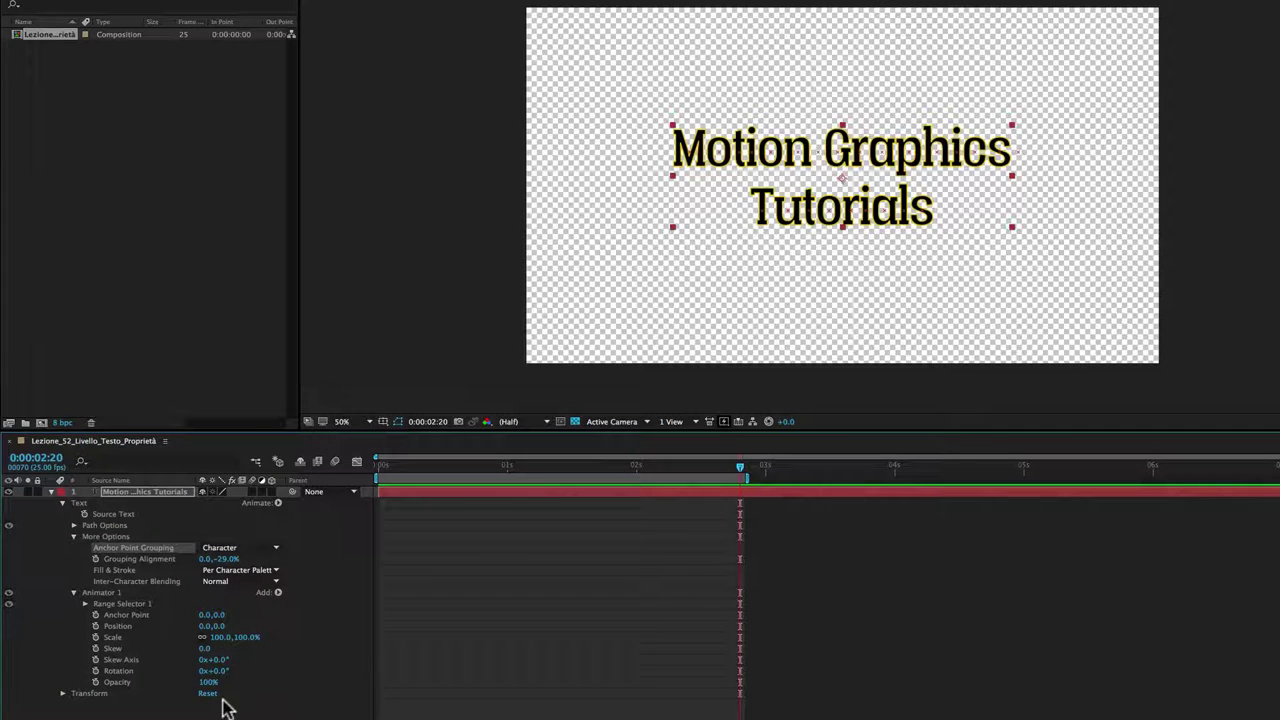
mouse_move(210, 686)
left_mouse_down()
mouse_move(187, 681)
mouse_move(258, 675)
left_mouse_up()
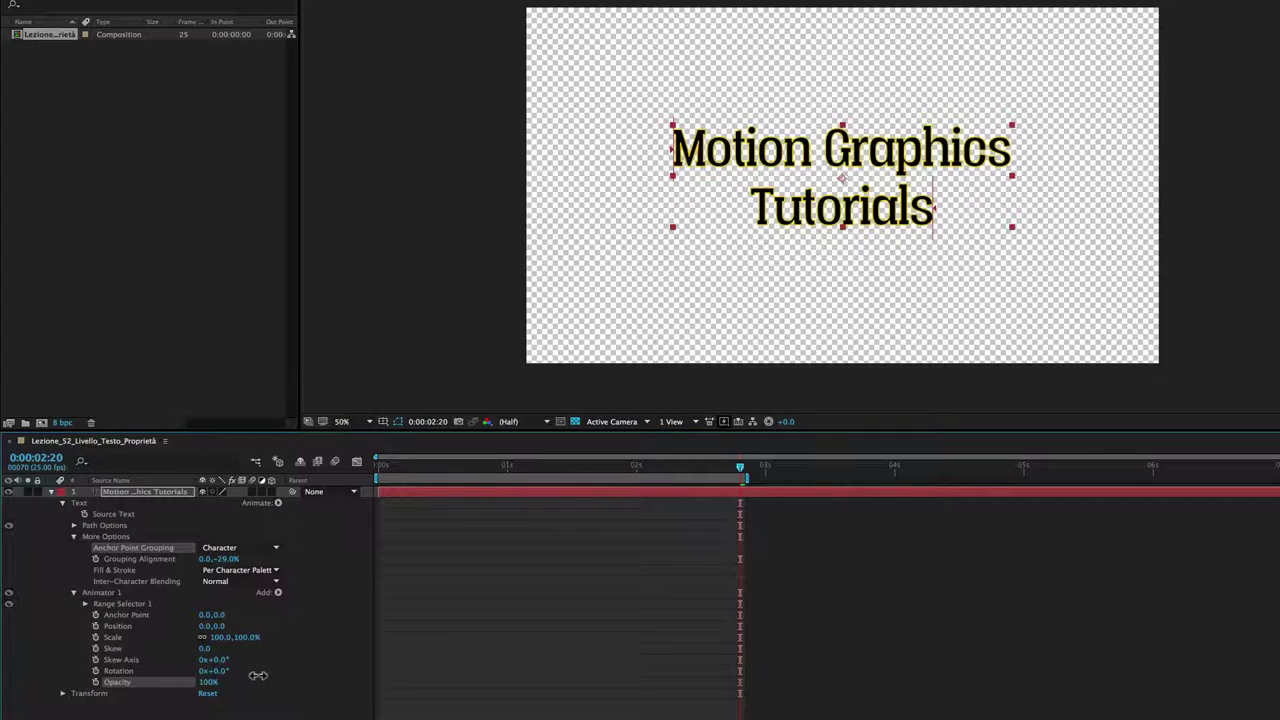
left_click(212, 616)
mouse_move(221, 622)
left_mouse_down()
mouse_move(241, 617)
mouse_move(218, 633)
left_mouse_up()
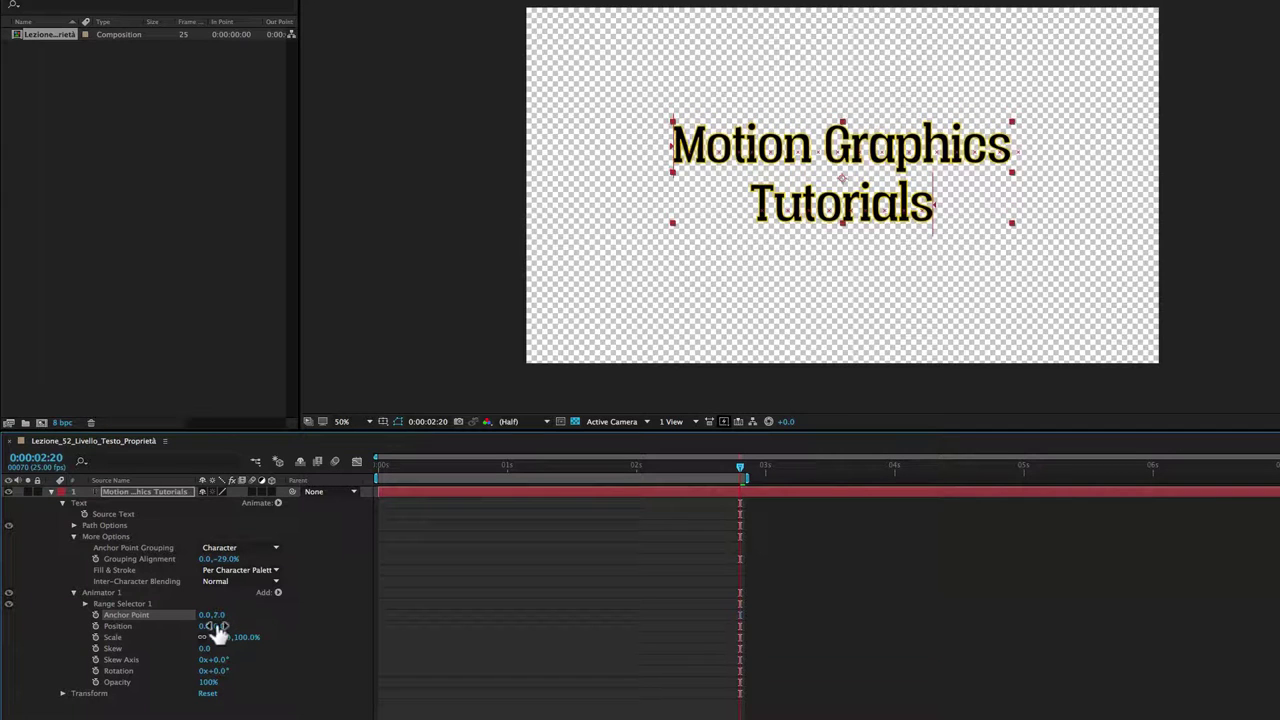
key("super+z")
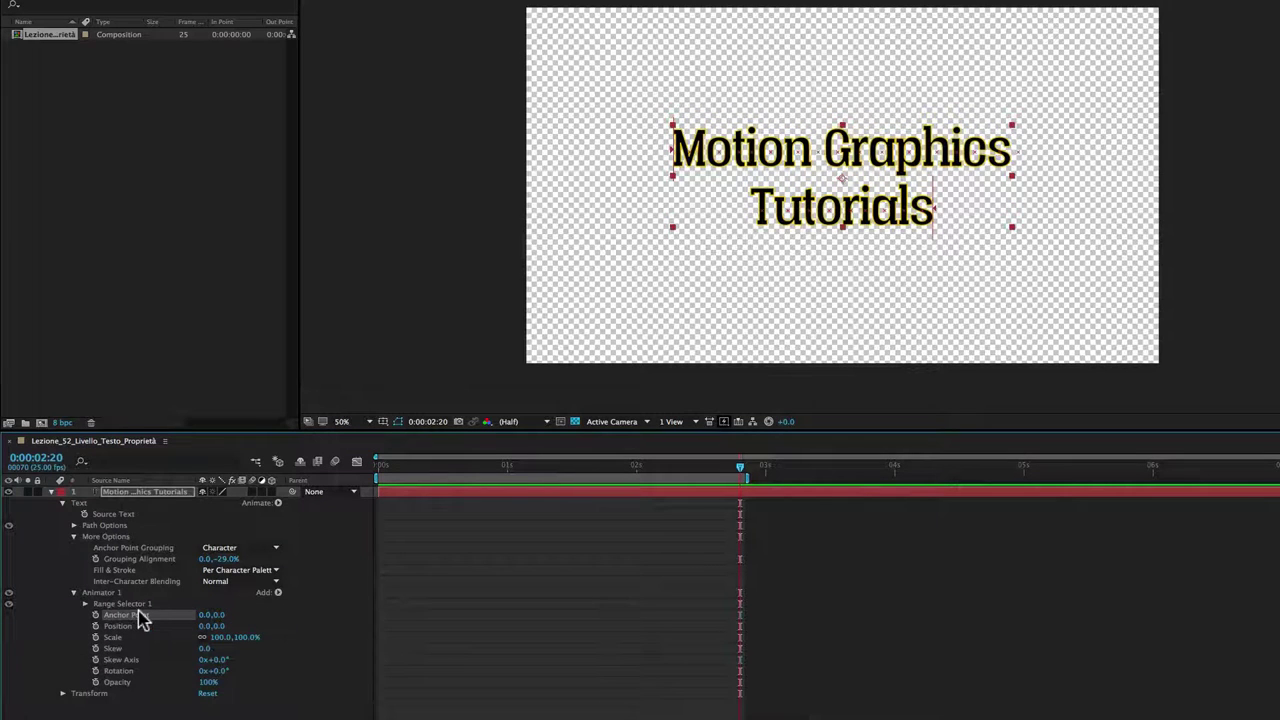
left_click(137, 559)
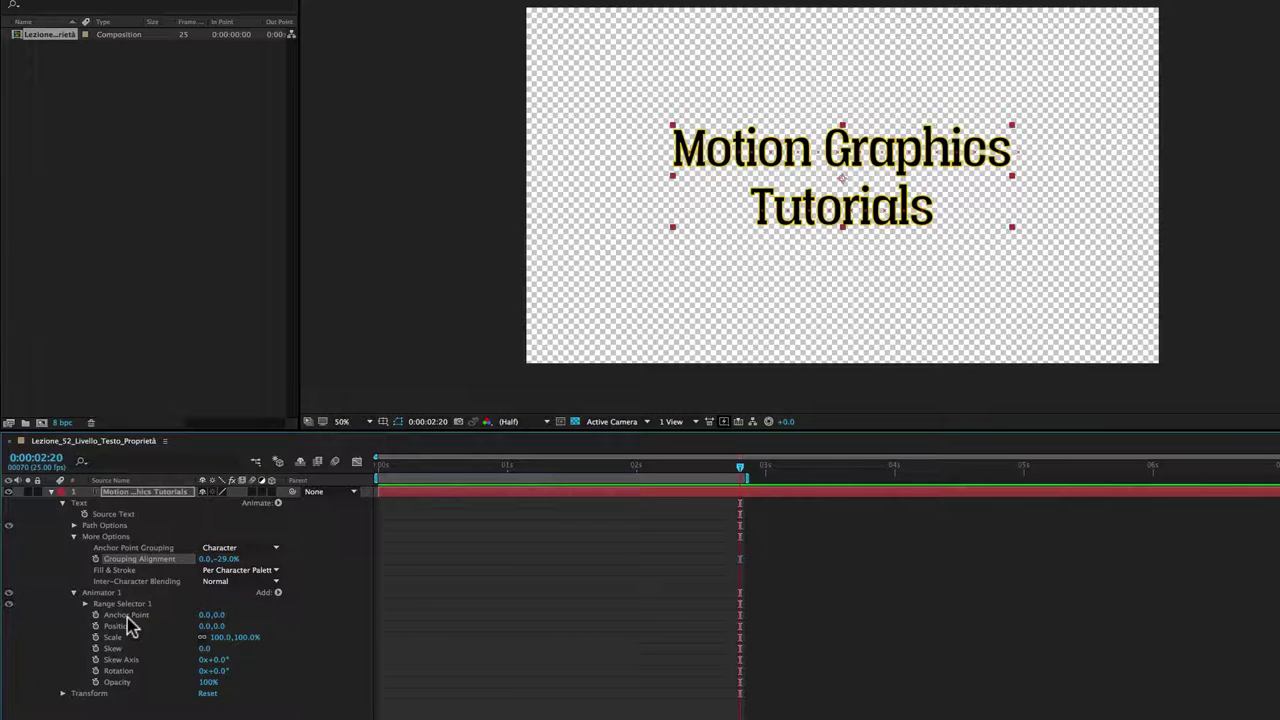
Step: Delete Anchor Point, Position and the other transform properties from Animator 1
left_click(125, 615, "shift")
left_click(118, 626, "shift")
left_click(113, 637, "shift")
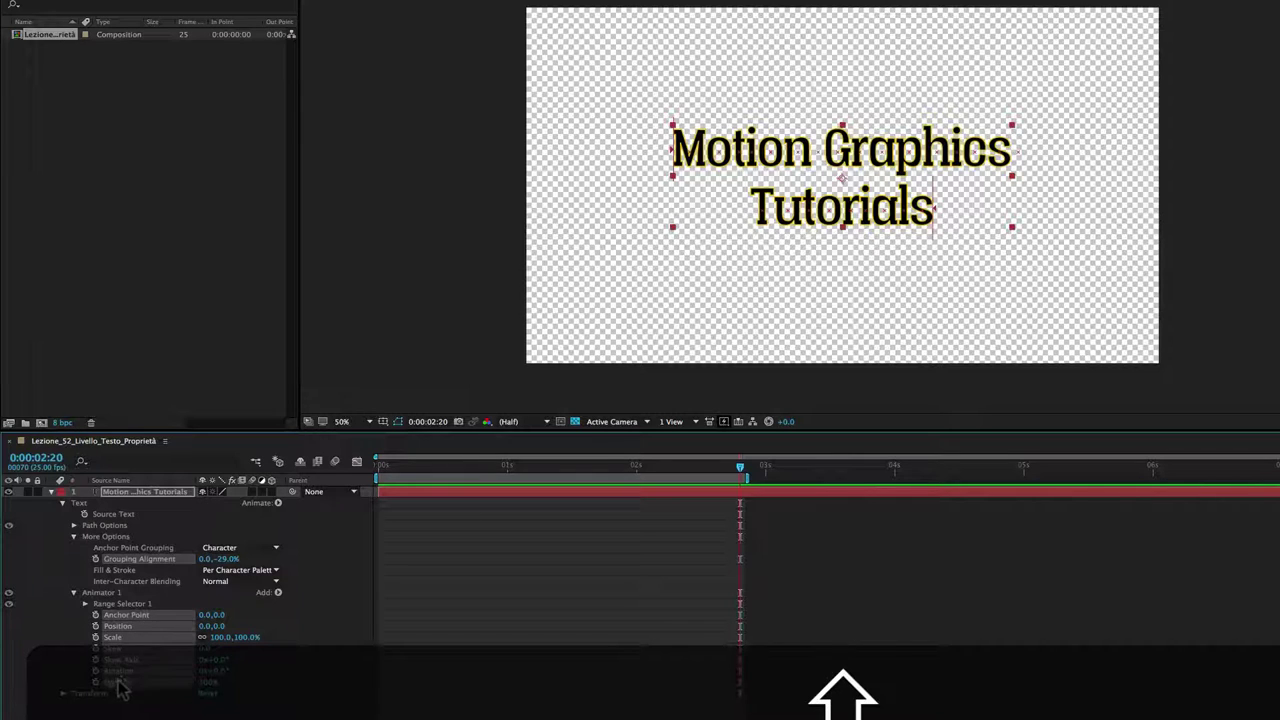
key("Delete")
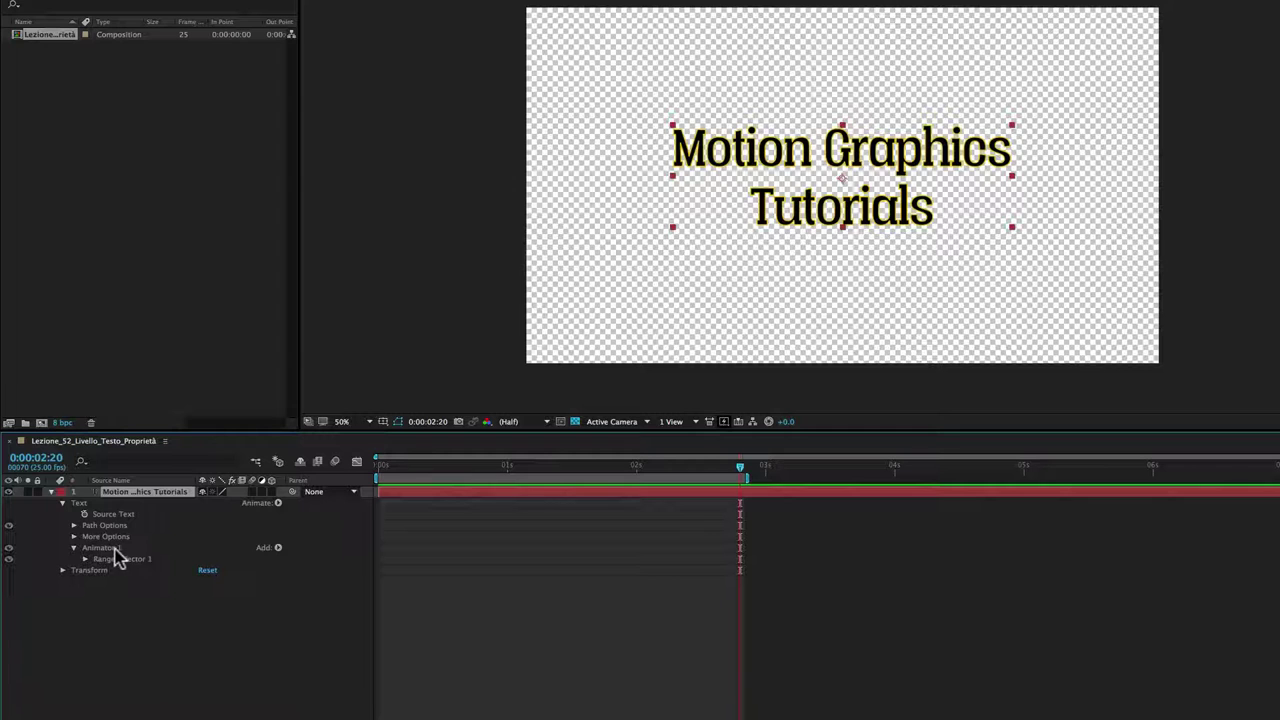
left_click(265, 557)
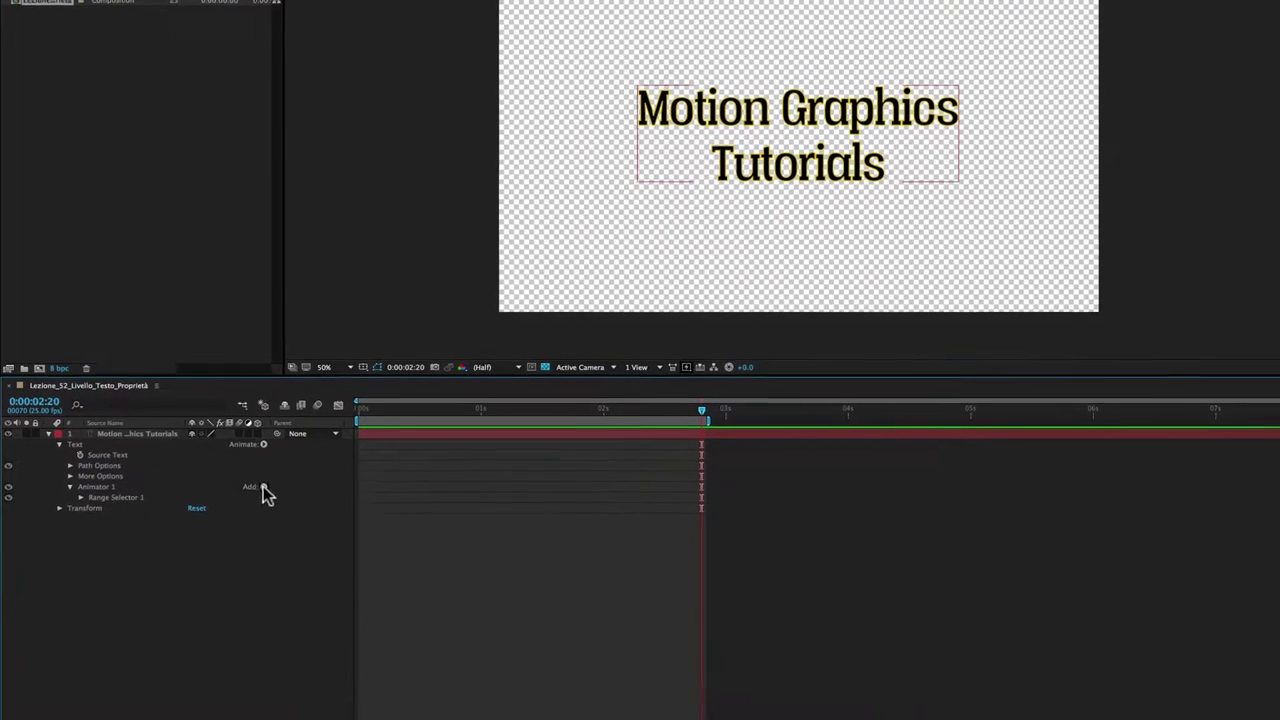
Step: Add an RGB Fill Color to Animator 1 and set it to blue 0A00FF
left_click(278, 549)
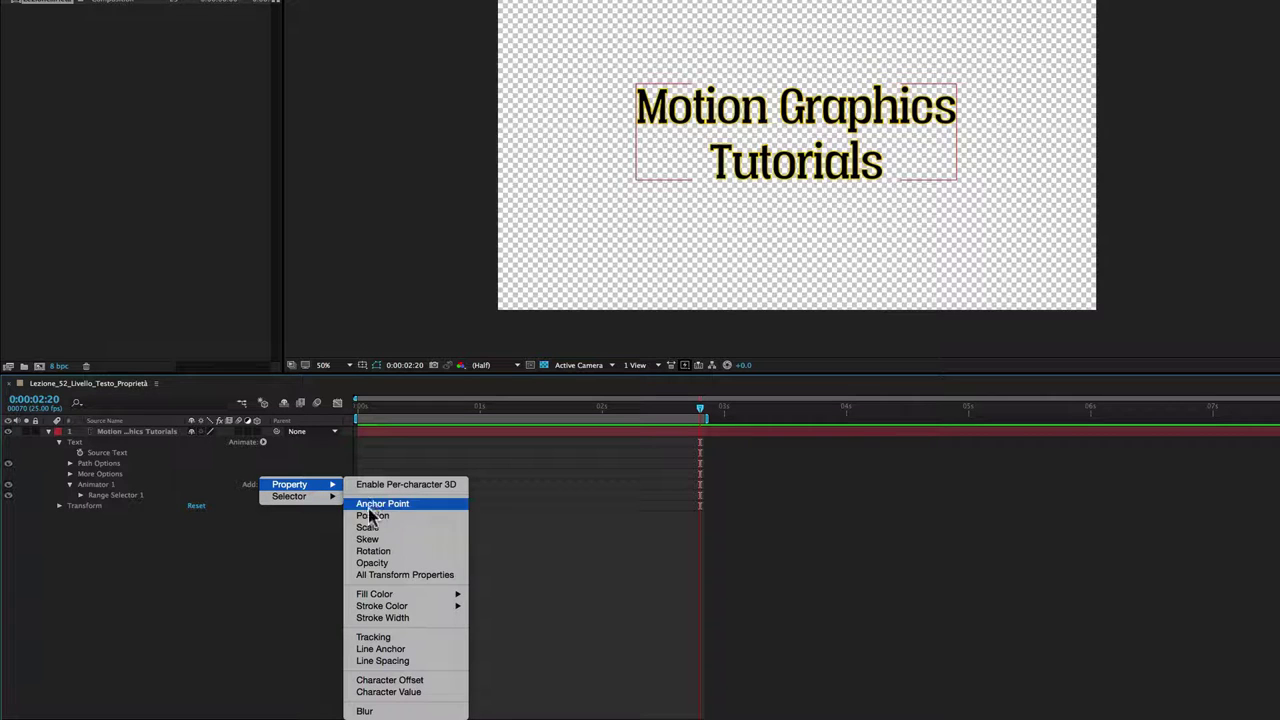
mouse_move(368, 598)
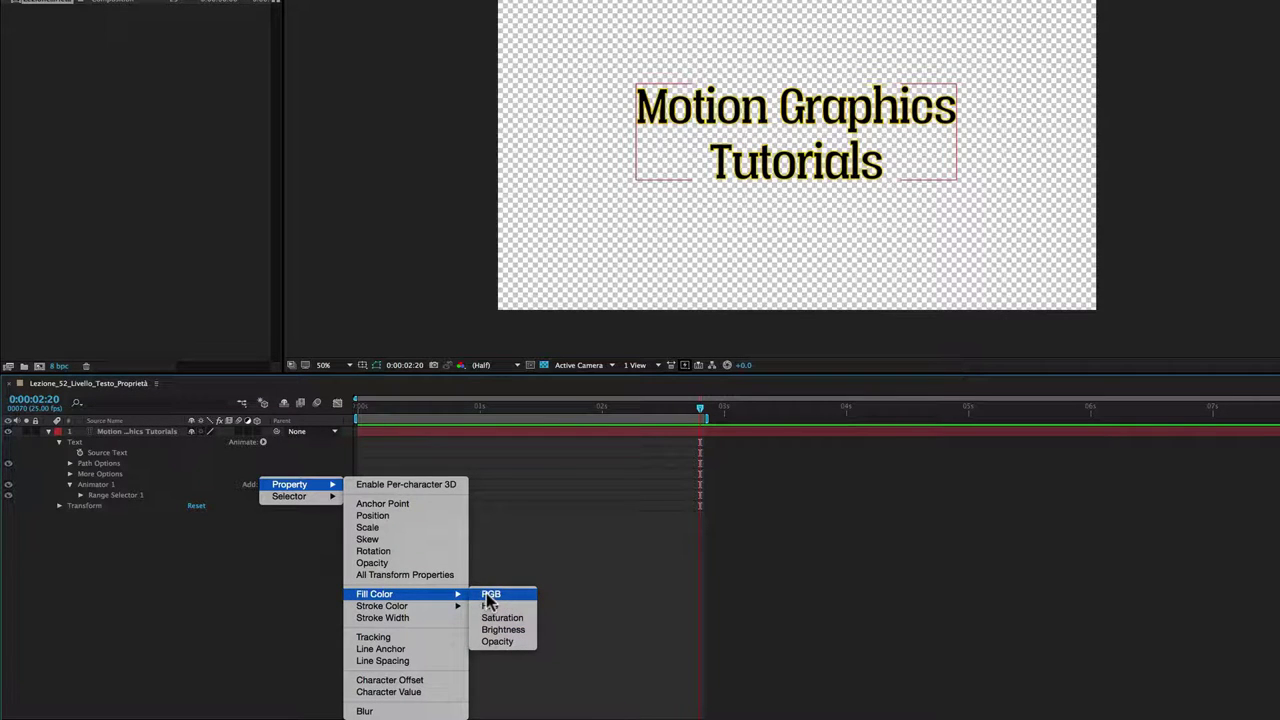
left_click(489, 596)
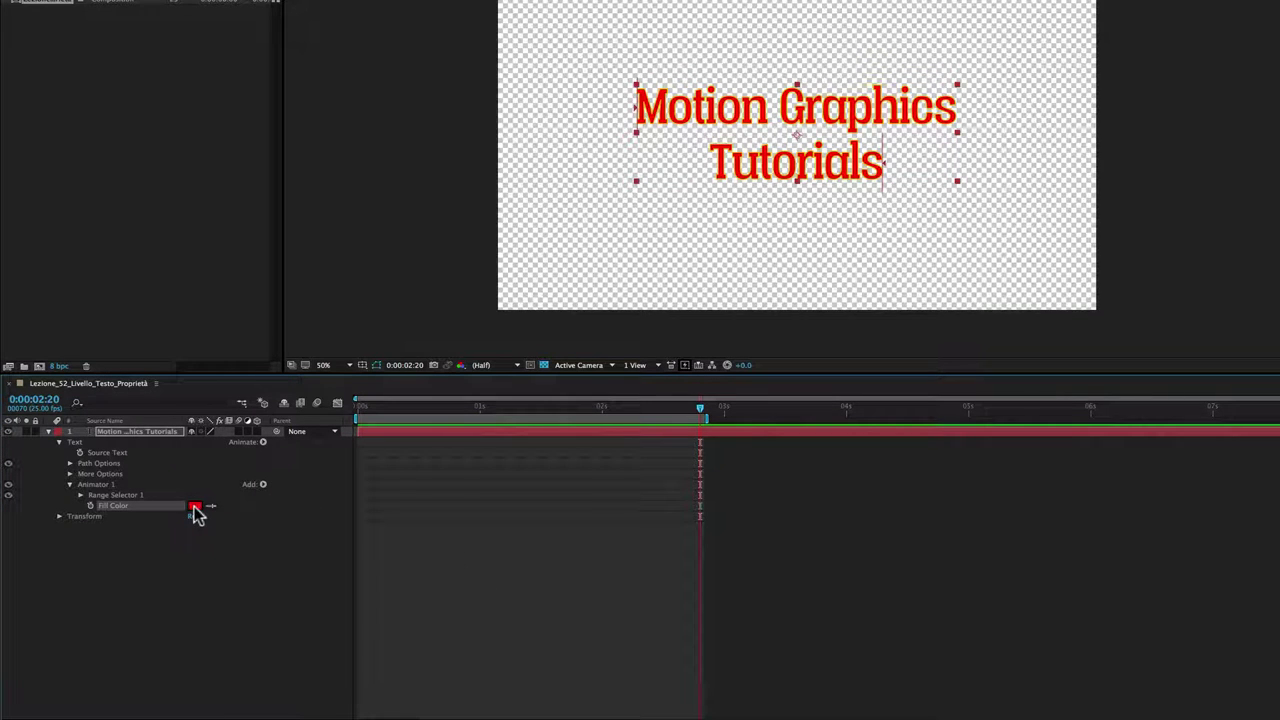
left_click(195, 507)
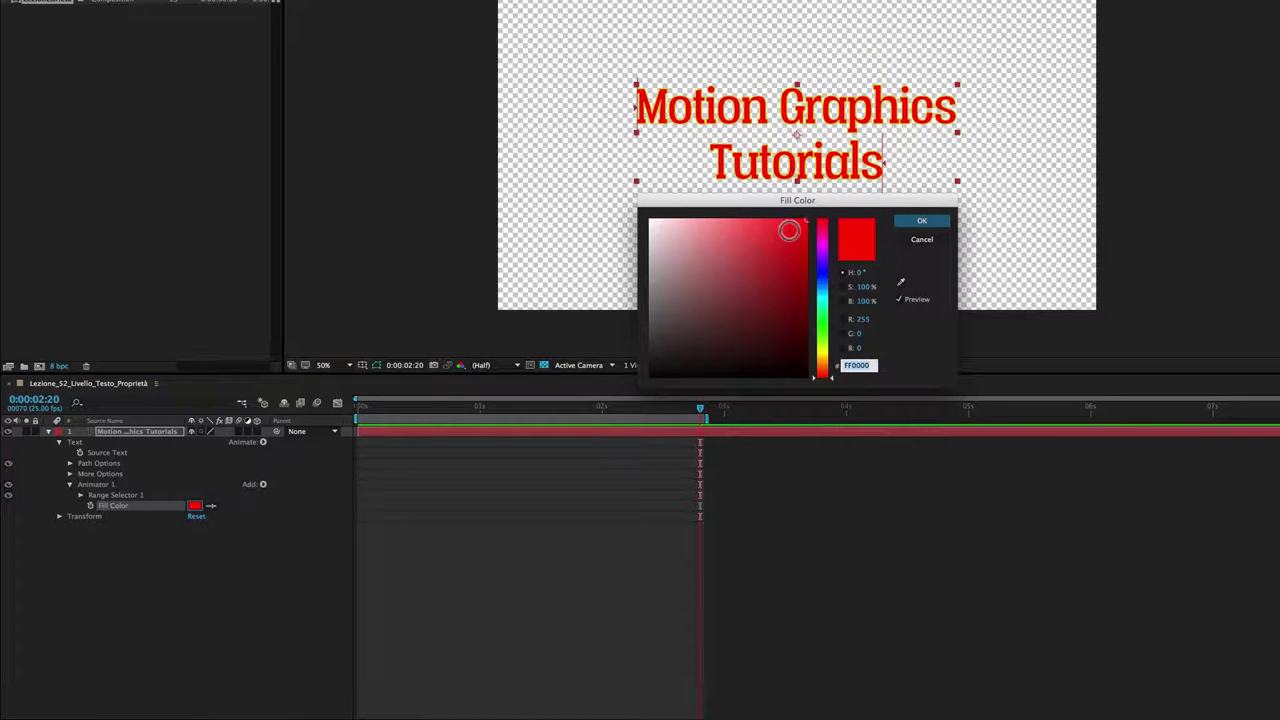
left_click_drag(826, 235, 826, 271)
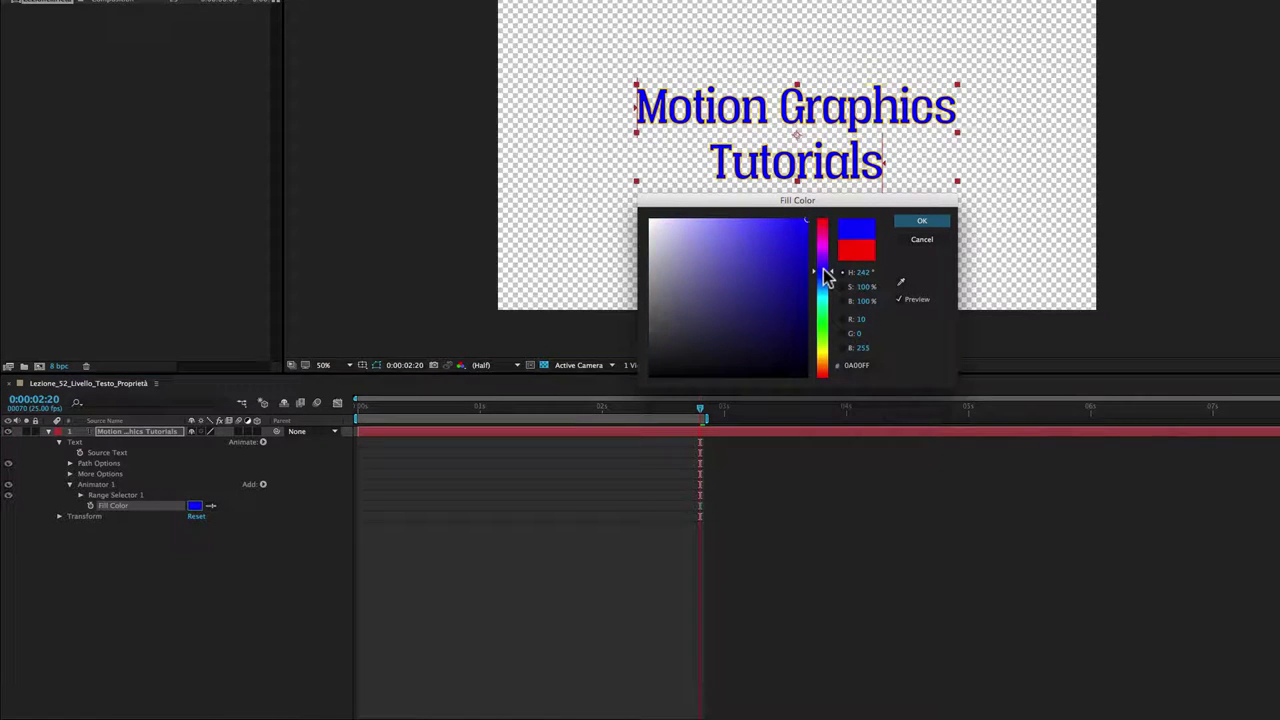
left_click(923, 222)
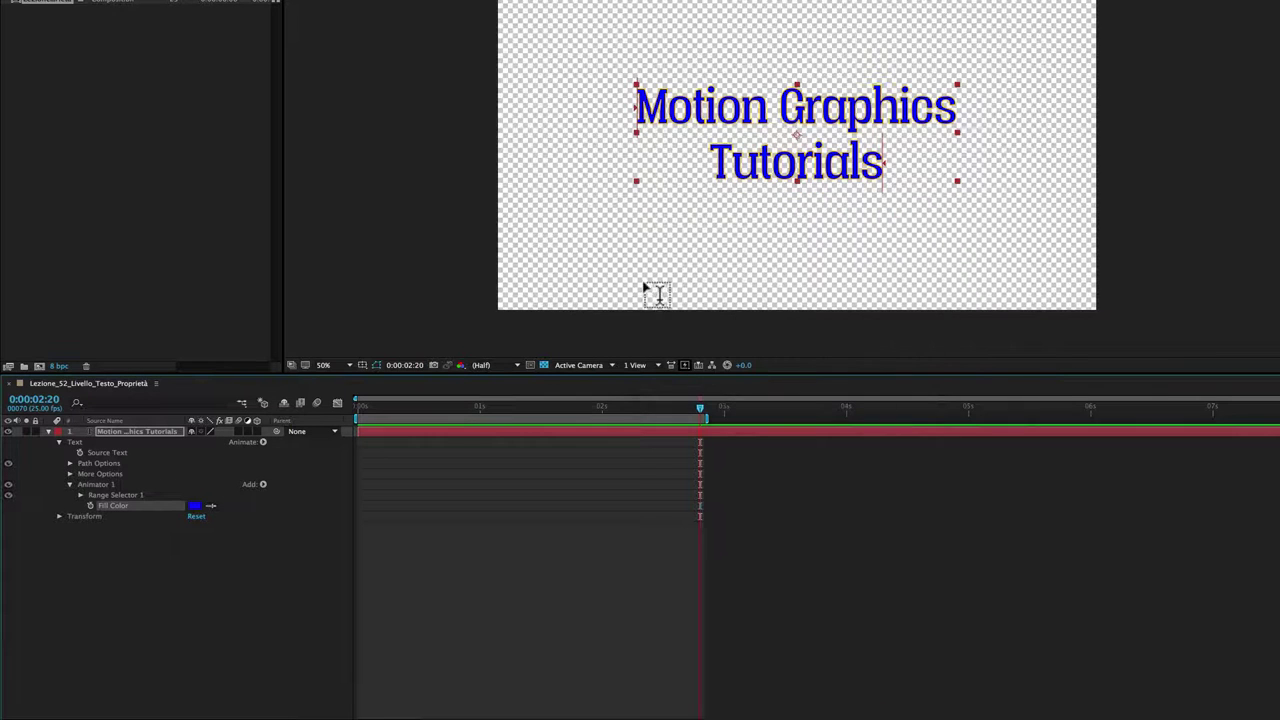
Step: Add an RGB Stroke Color property to Animator 1, outlining the title in red
left_click(262, 485)
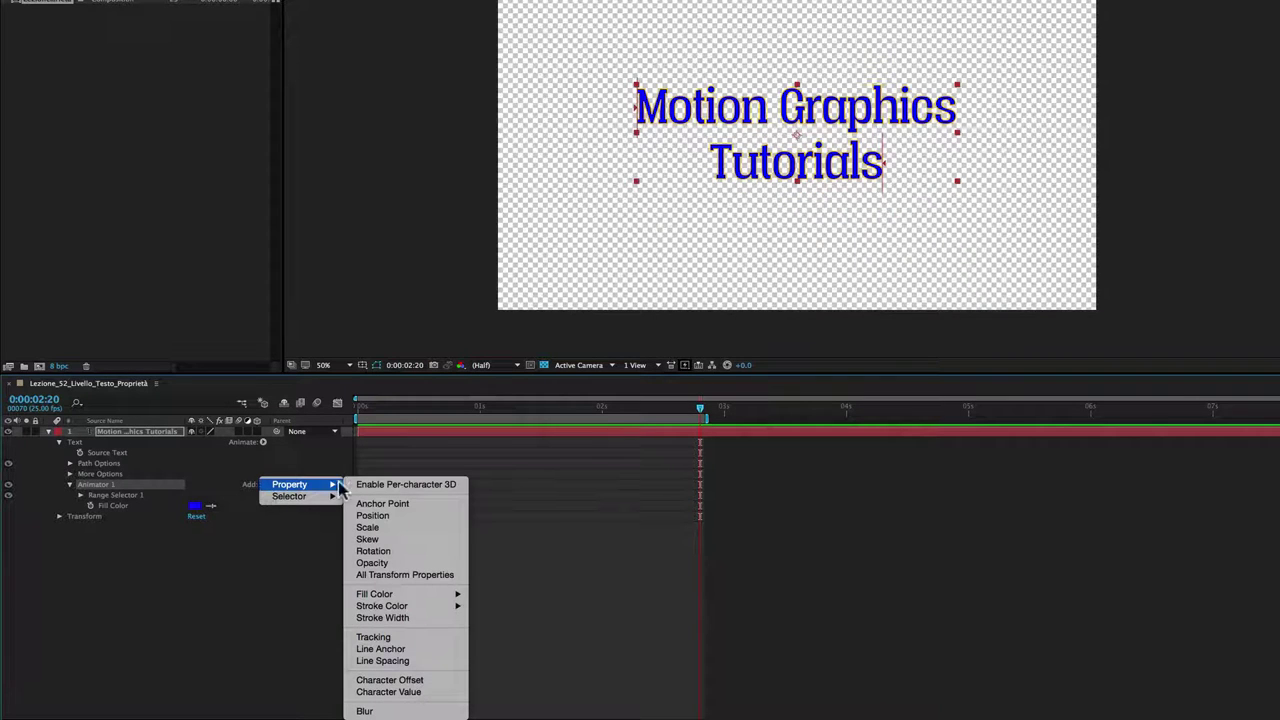
mouse_move(401, 608)
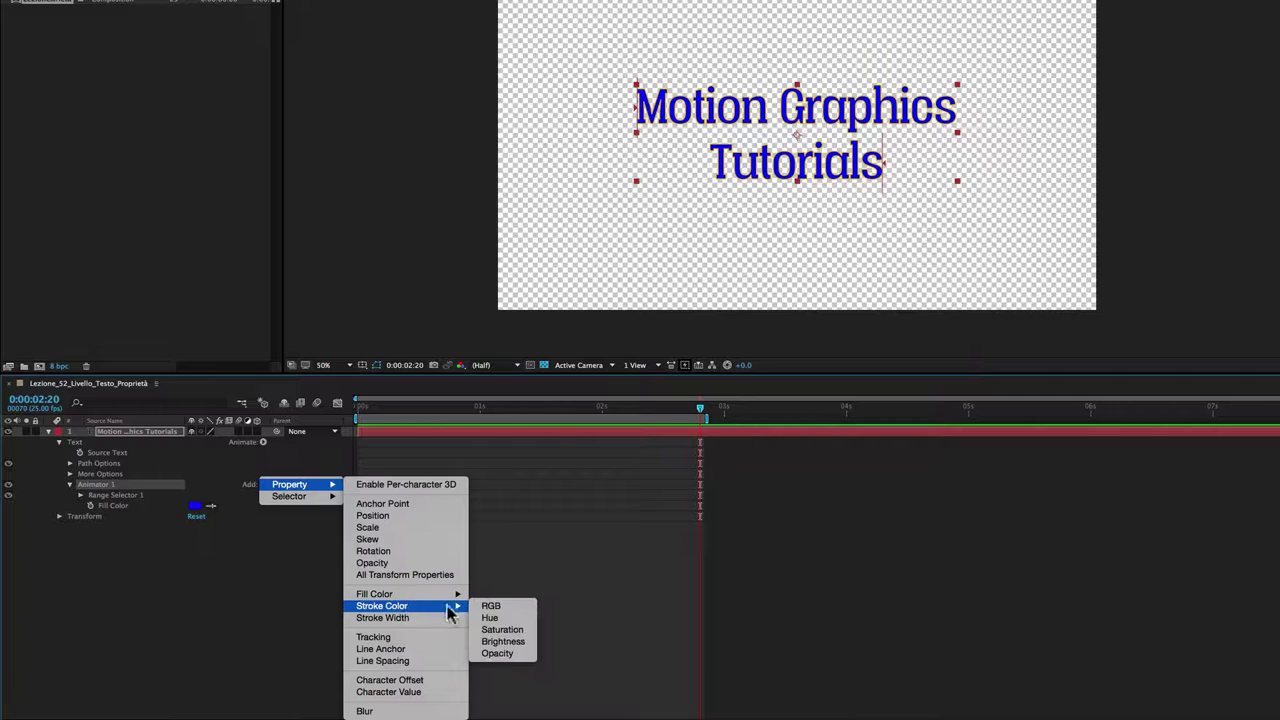
left_click(490, 606)
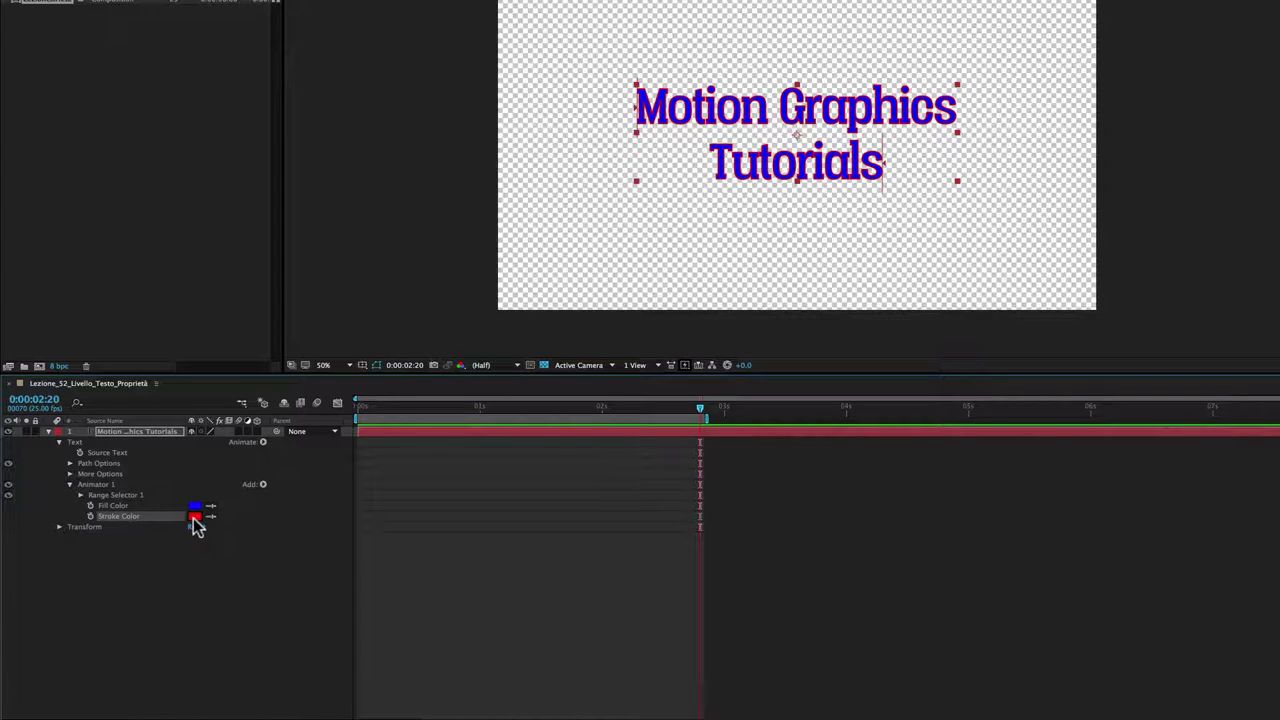
Step: Add a Stroke Width property to Animator 1 and raise it to 6.0
left_click(263, 488)
mouse_move(285, 485)
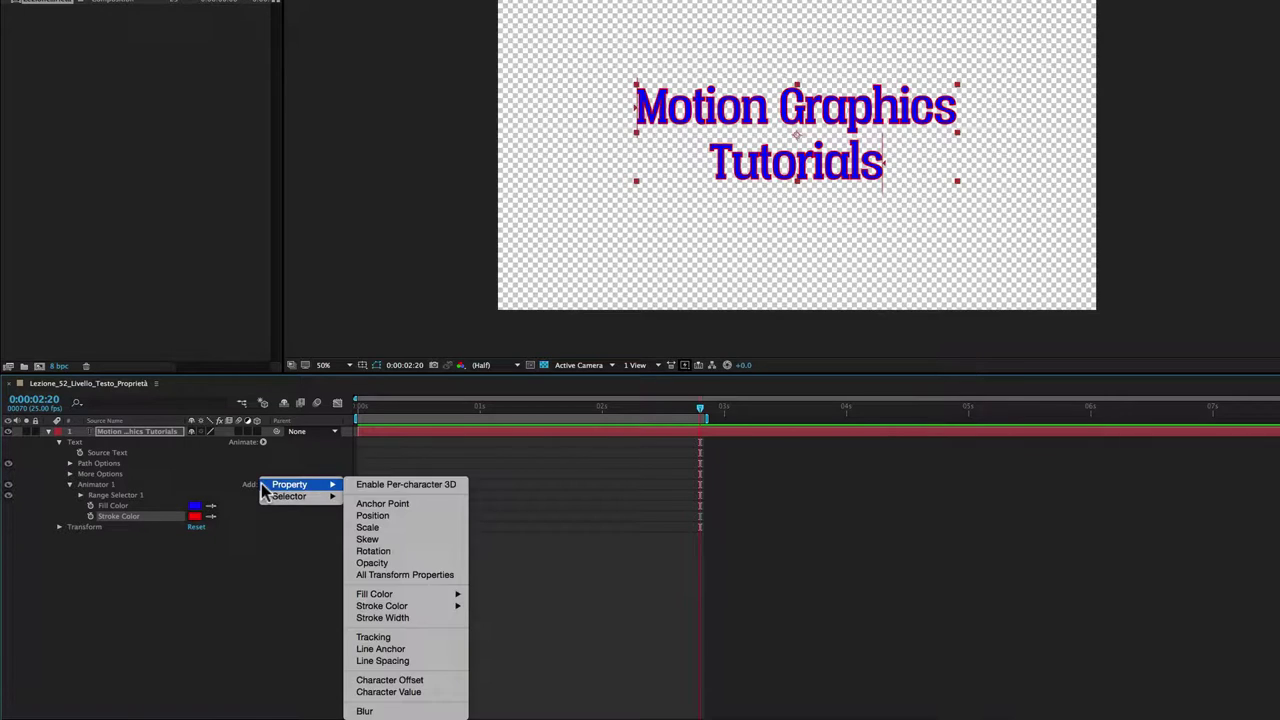
left_click(408, 619)
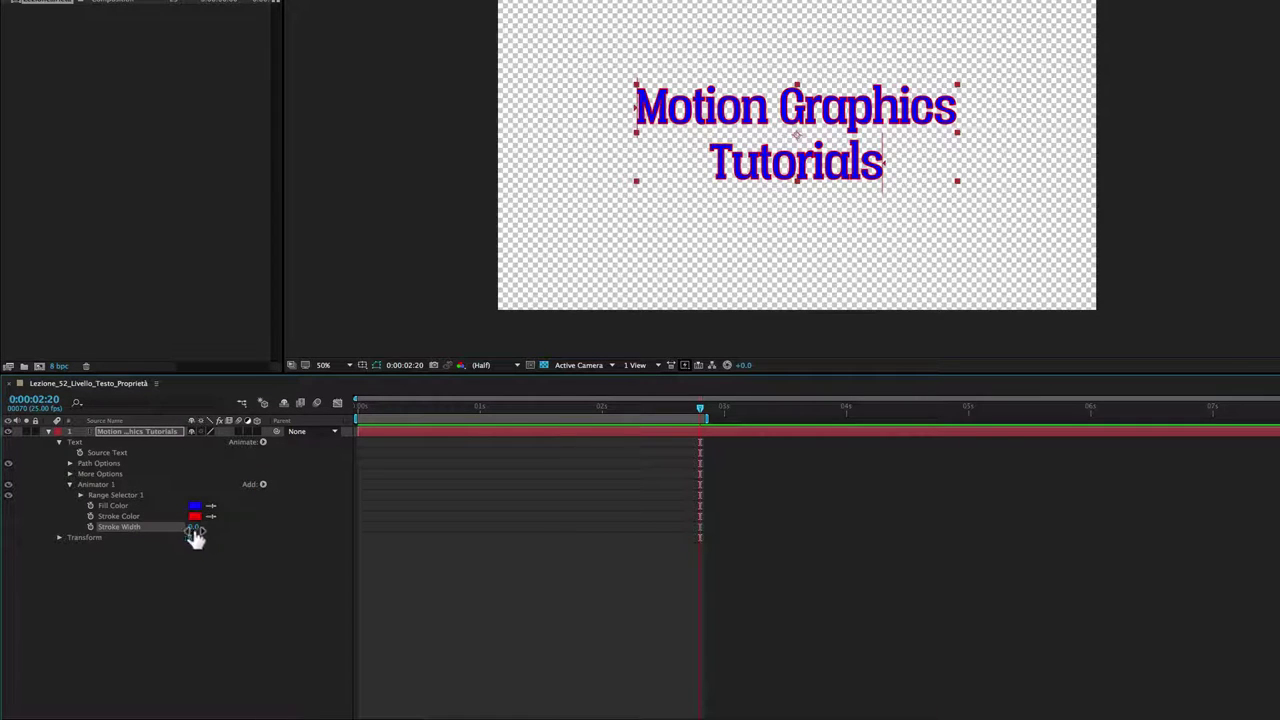
left_click_drag(193, 527, 201, 528)
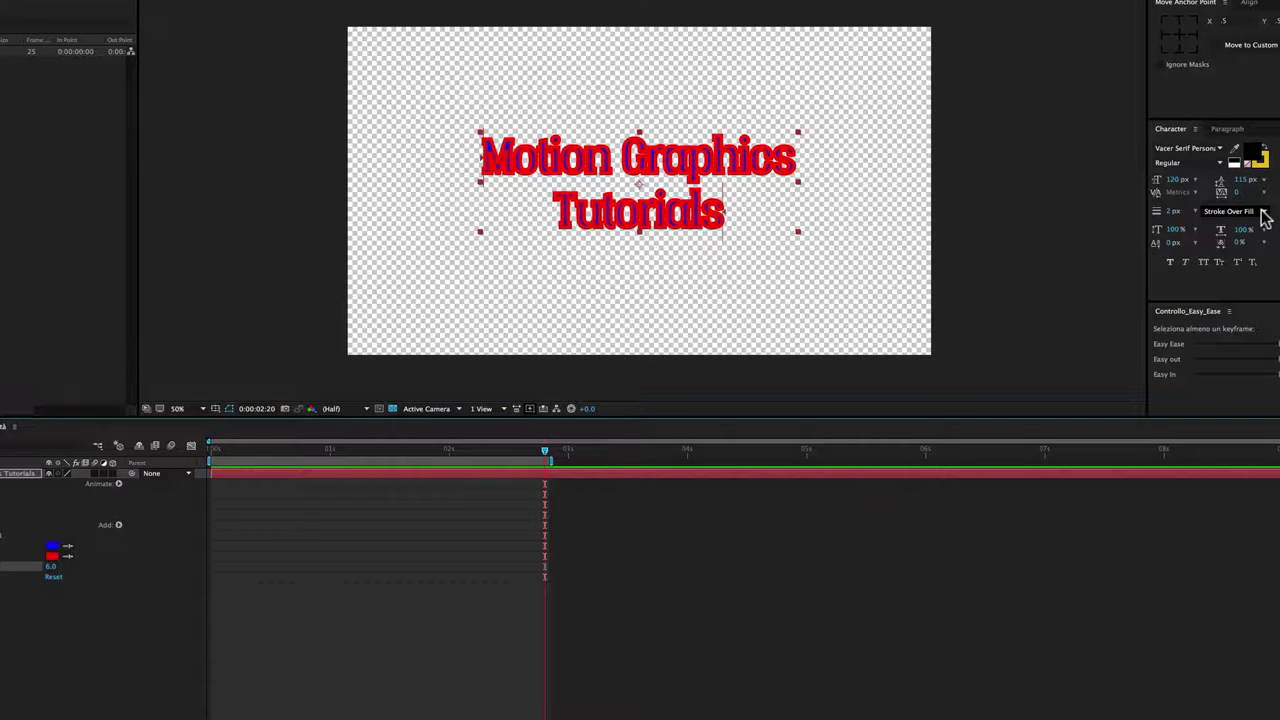
Step: Set the text to Fill Over Stroke and reduce Animator 1's Stroke Width to 5.0
left_click(1264, 214)
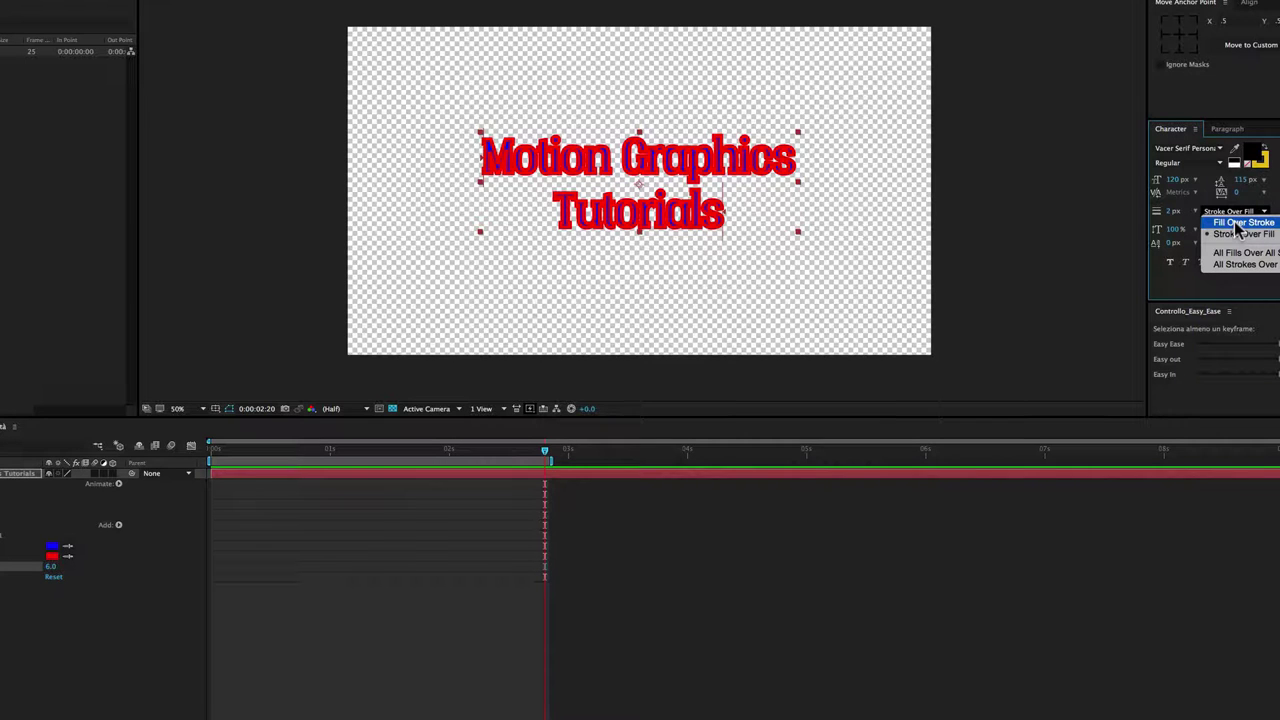
left_click(1237, 223)
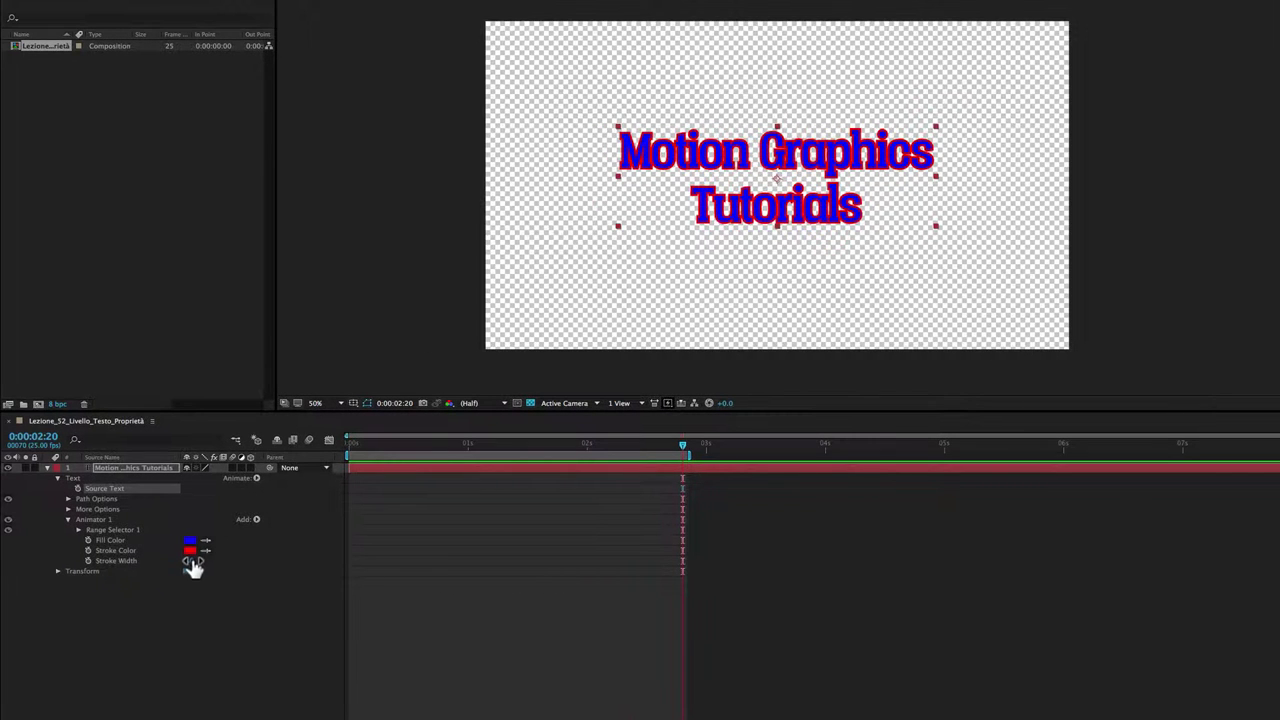
left_click_drag(191, 563, 195, 570)
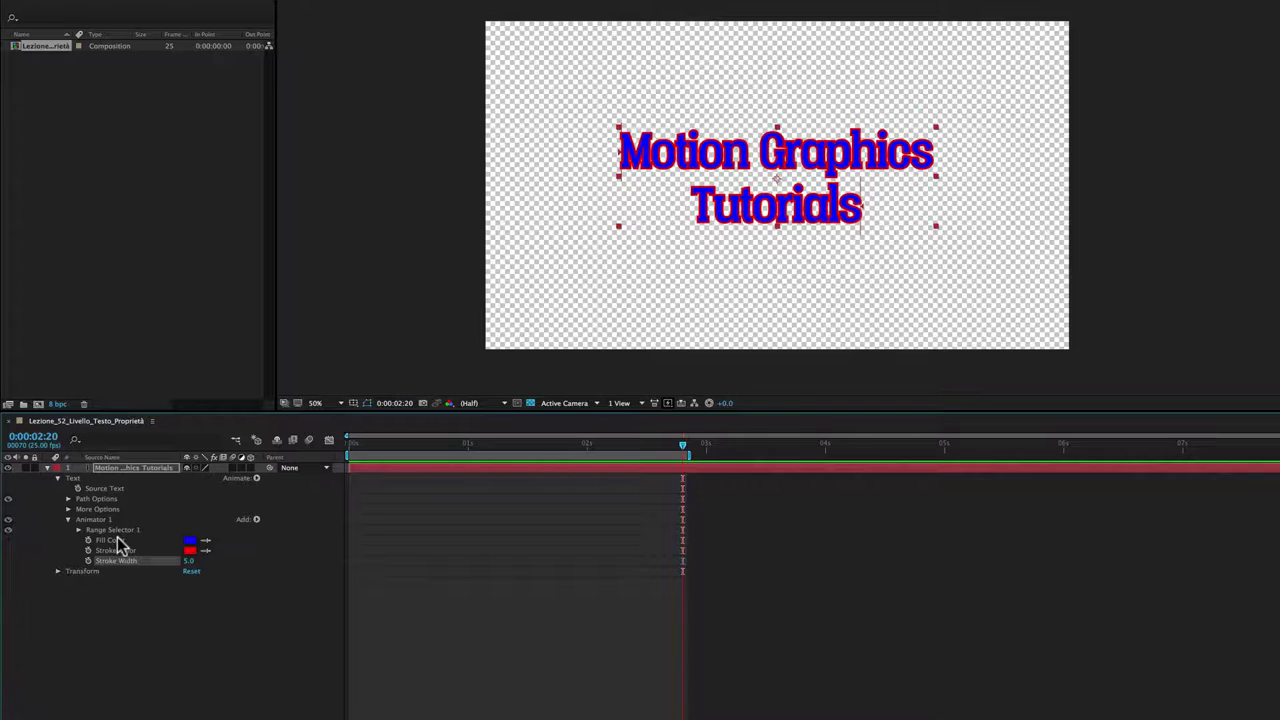
Step: Delete the Fill Color, Stroke Color and Stroke Width properties from Animator 1
key("shift")
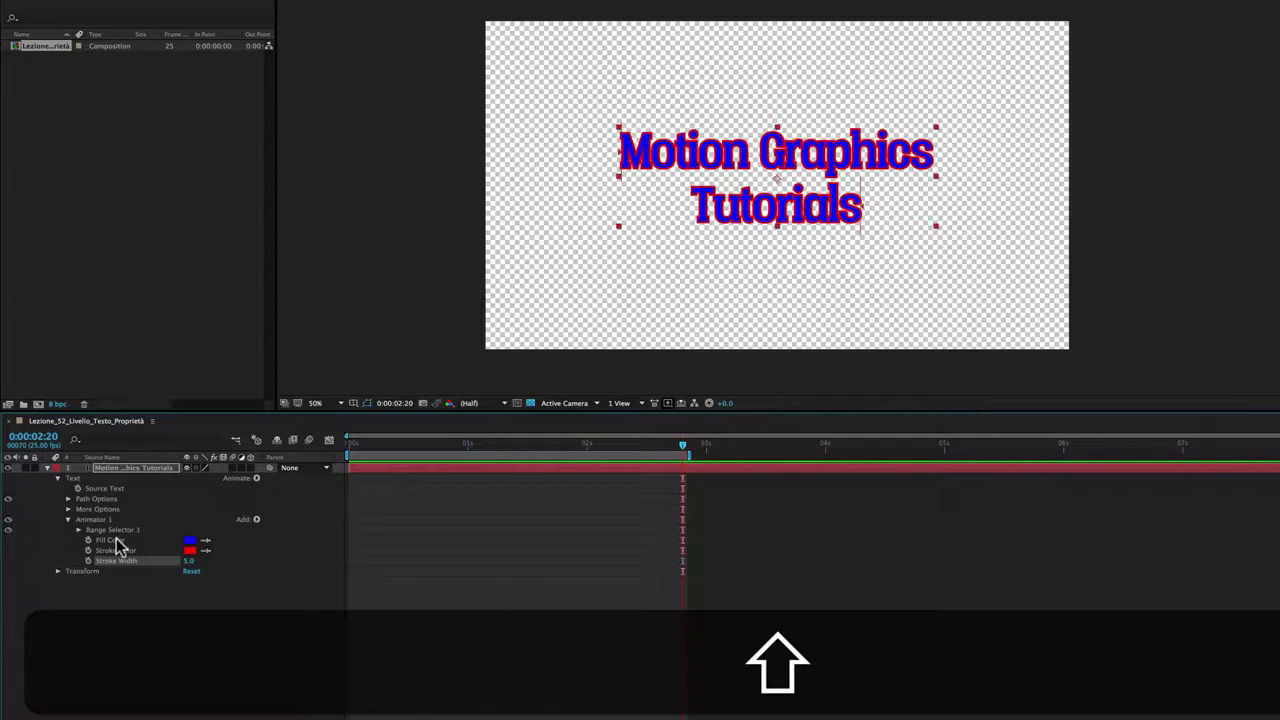
left_click(117, 542)
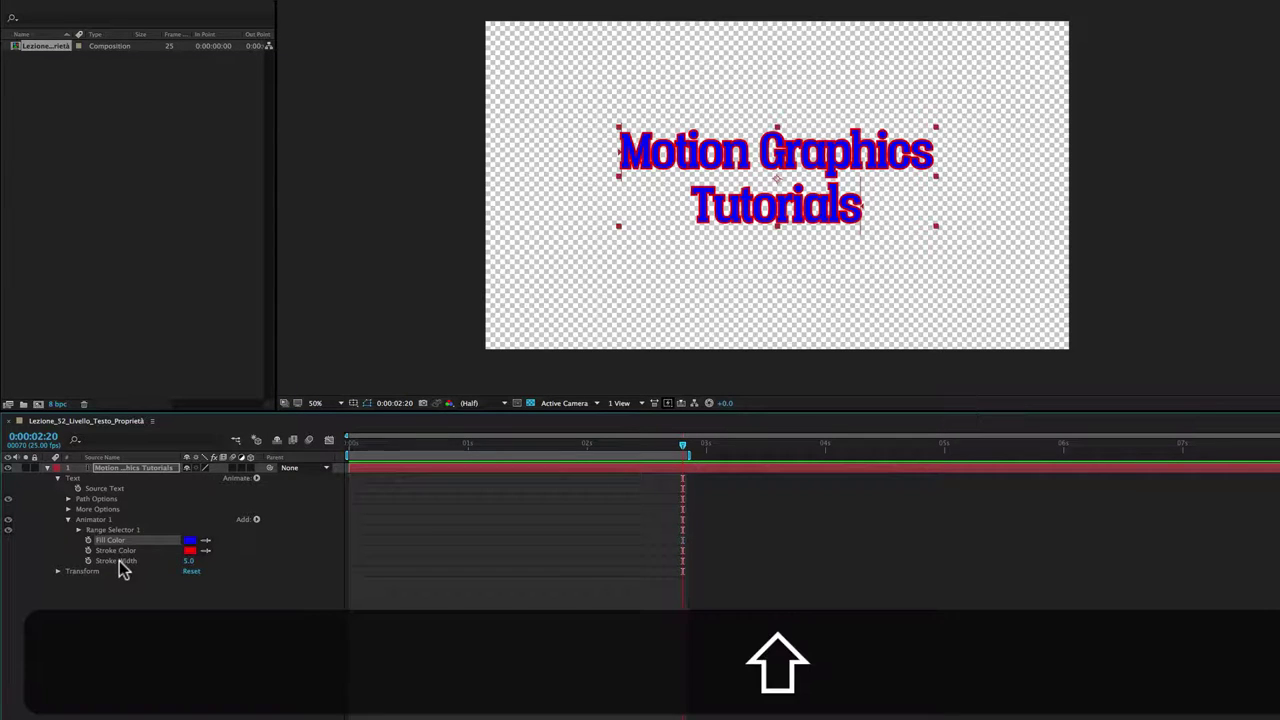
left_click(120, 565, "shift")
key("BackSpace")
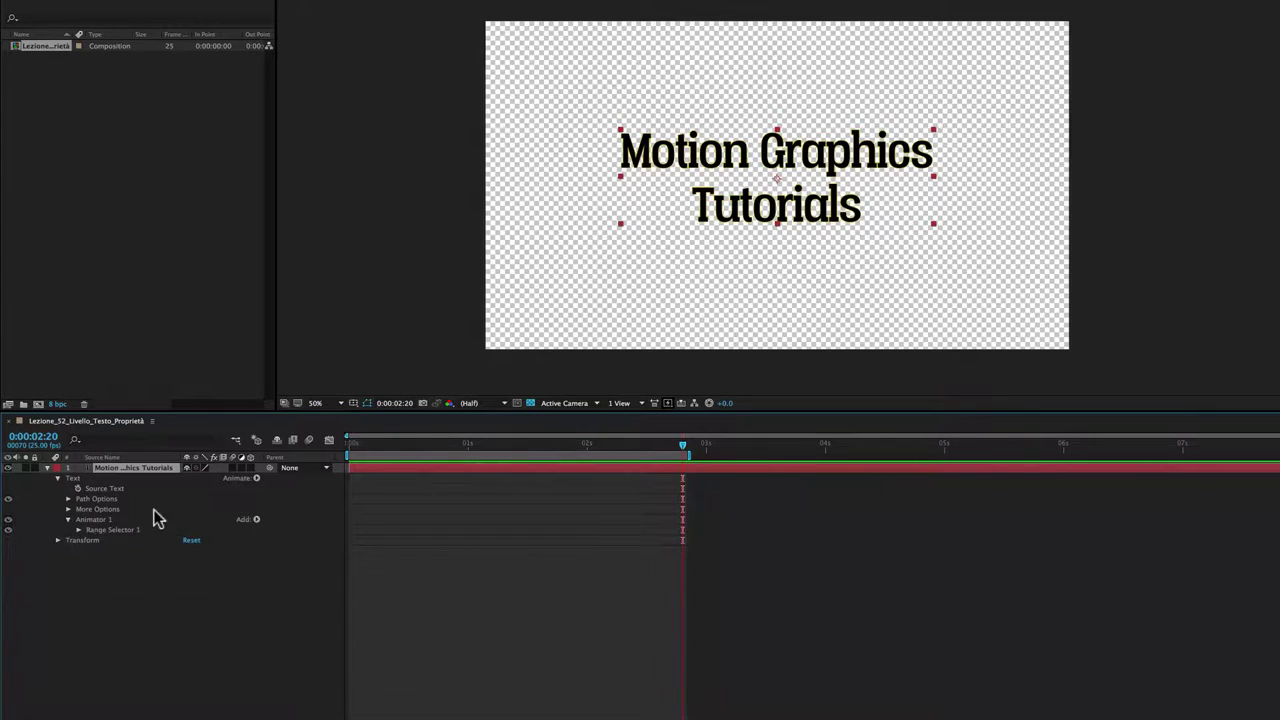
Step: Add a Tracking property to Animator 1, test the letter spacing, then undo back to 0
left_click(256, 496)
mouse_move(290, 494)
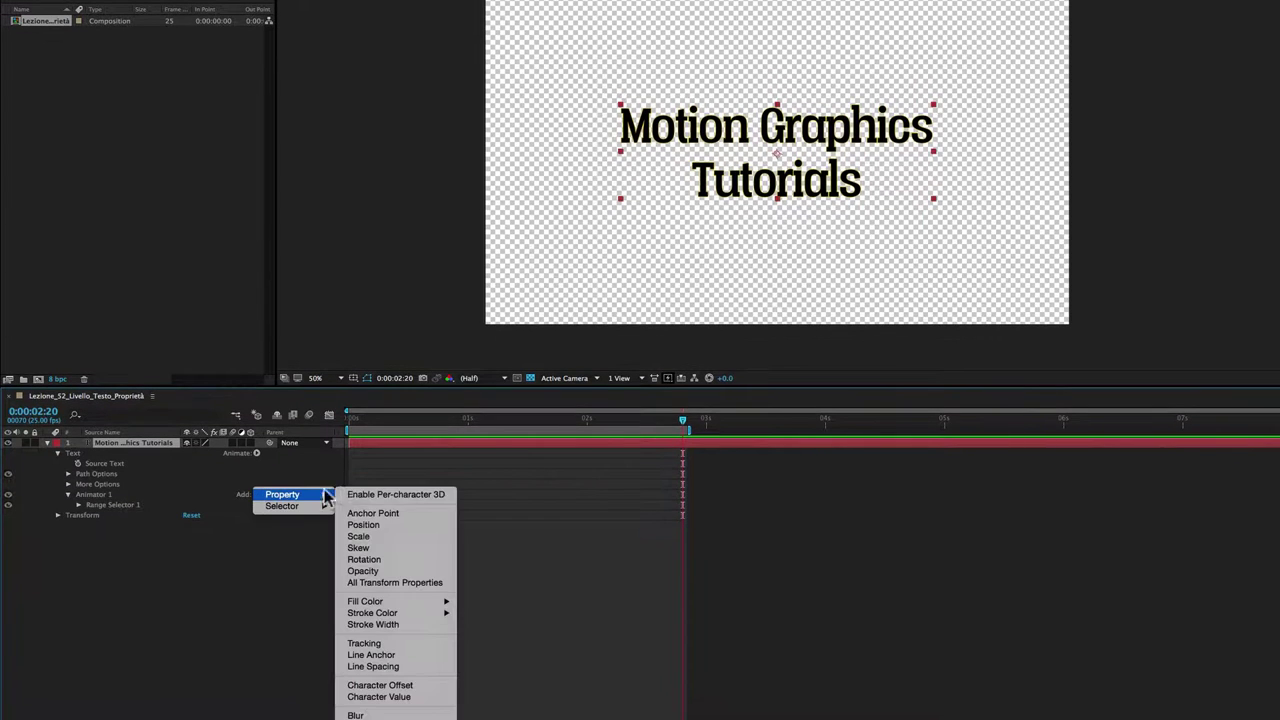
left_click(364, 644)
mouse_move(187, 545)
left_mouse_down()
mouse_move(226, 548)
mouse_move(181, 548)
left_mouse_up()
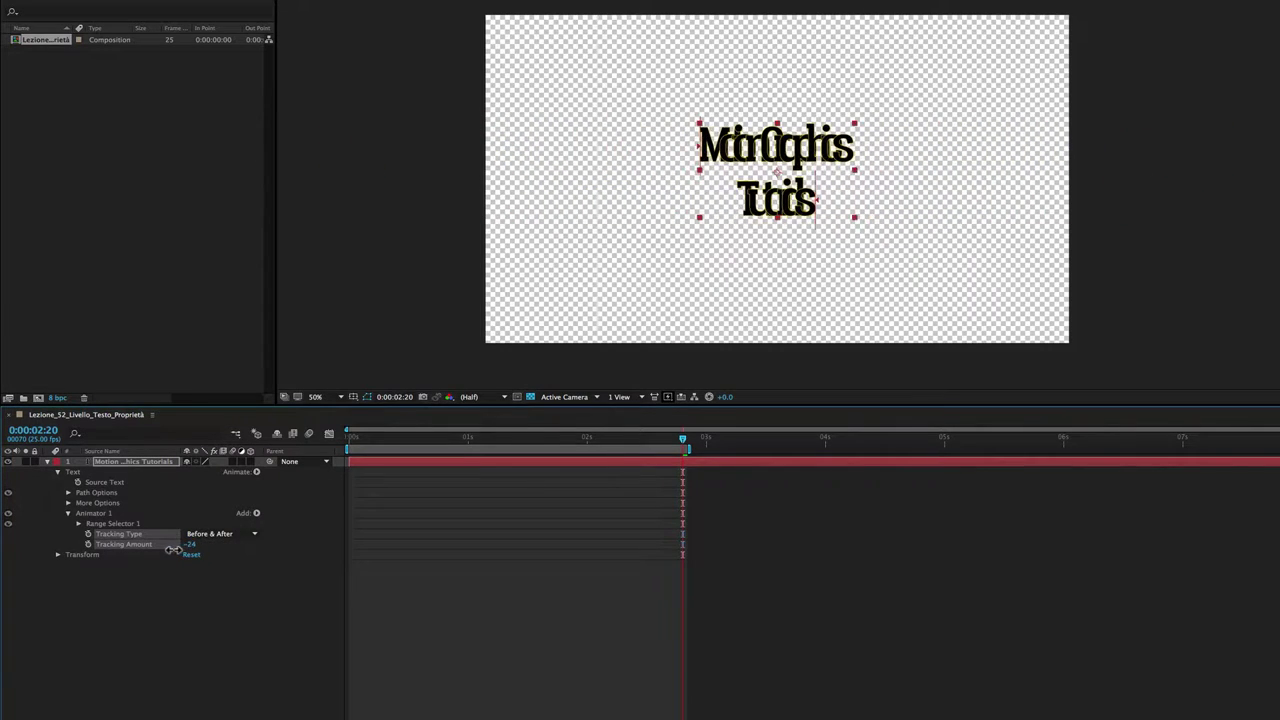
mouse_move(181, 548)
left_mouse_down()
mouse_move(207, 547)
mouse_move(188, 549)
left_mouse_up()
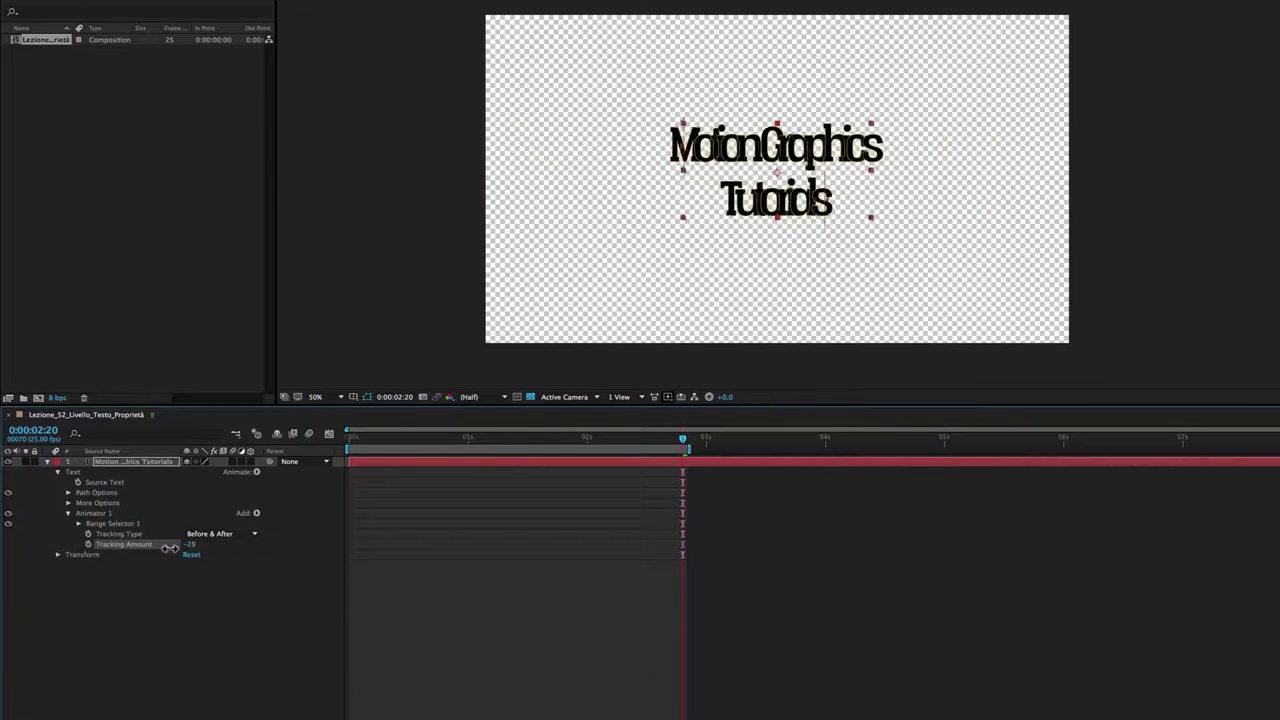
key("super+z")
key("super+z")
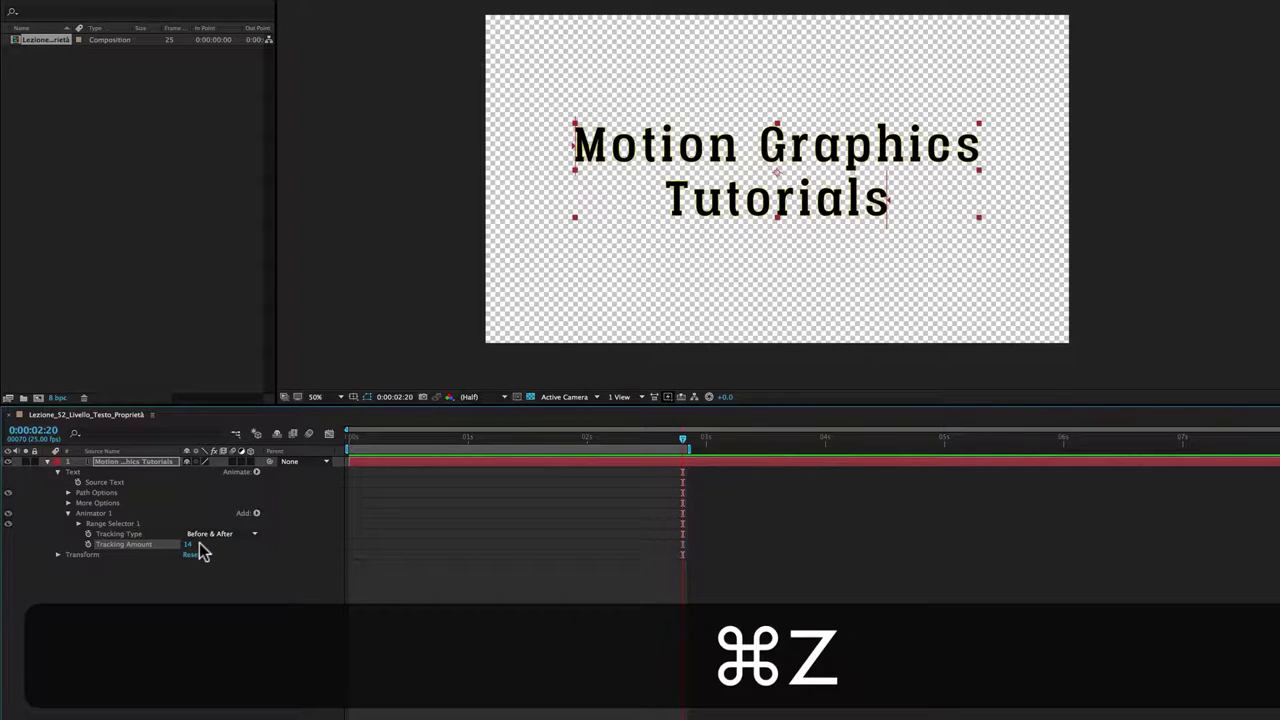
key("super+z")
Step: Add a Line Anchor property and preview 0% and 100% anchoring with temporary tracking
left_click(256, 513)
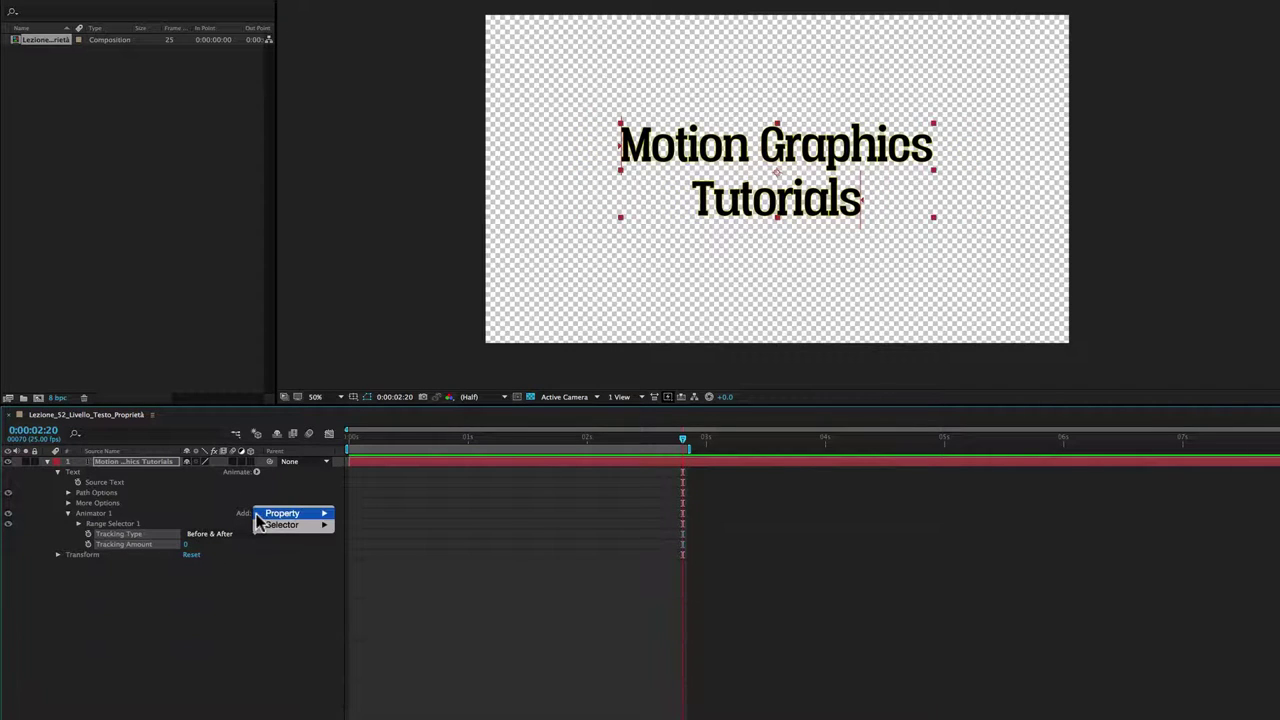
mouse_move(305, 514)
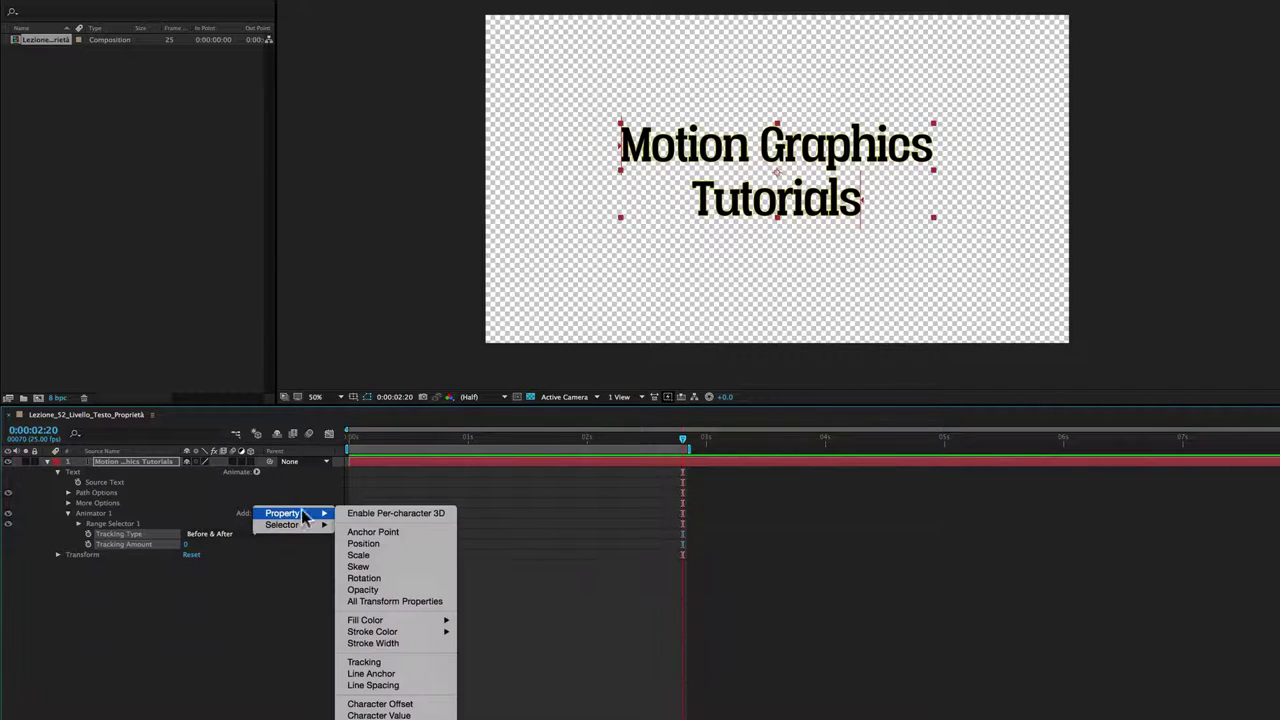
left_click(371, 675)
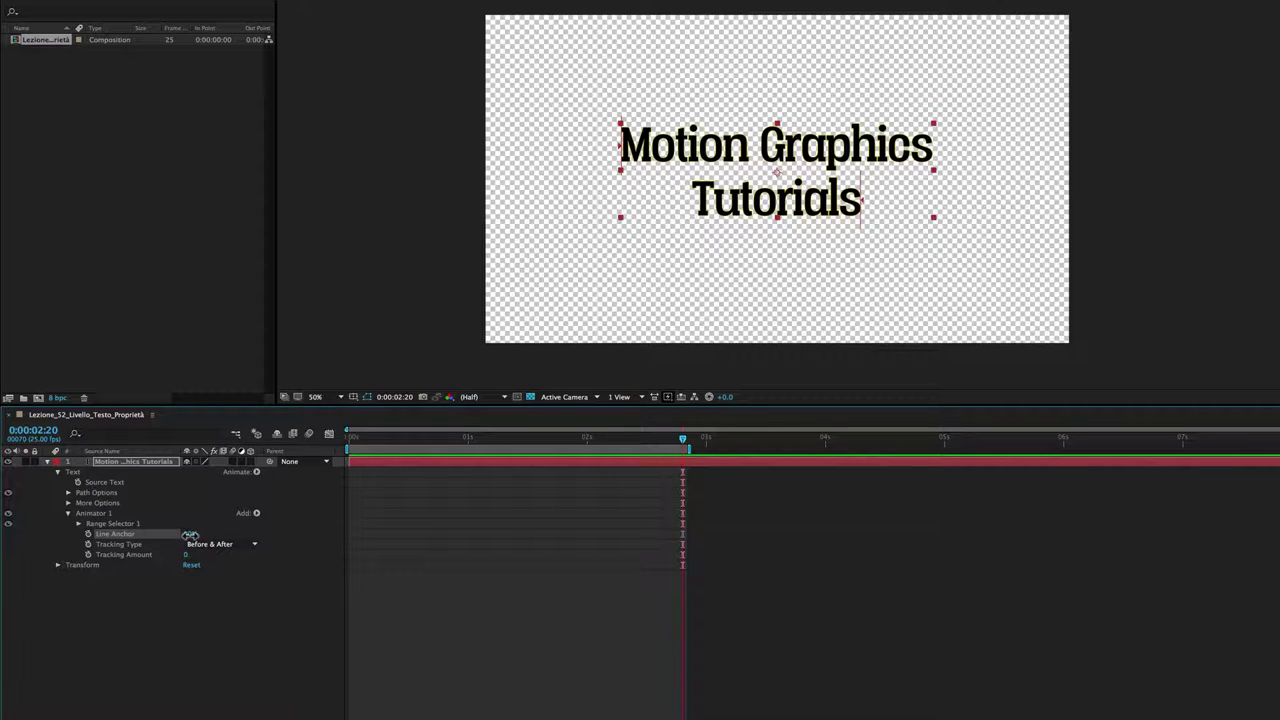
left_click_drag(190, 535, 155, 535)
left_click_drag(185, 556, 220, 557)
key("super+z")
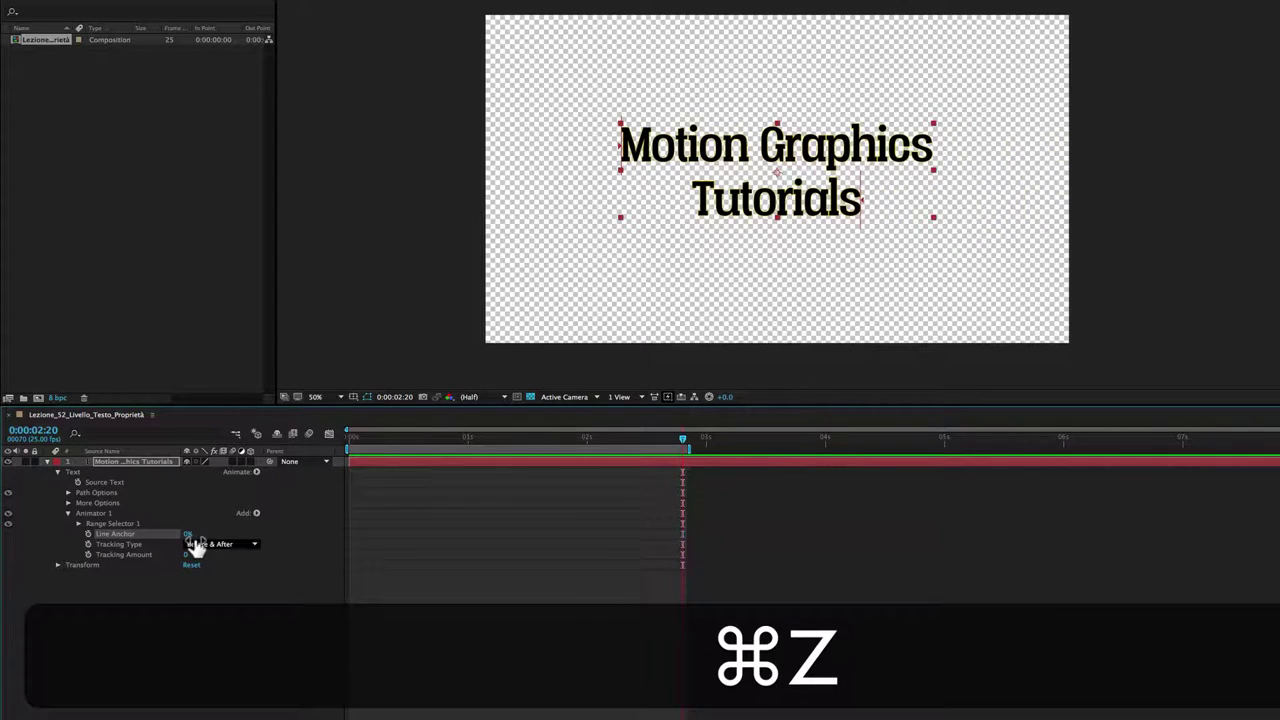
left_click_drag(202, 535, 254, 534)
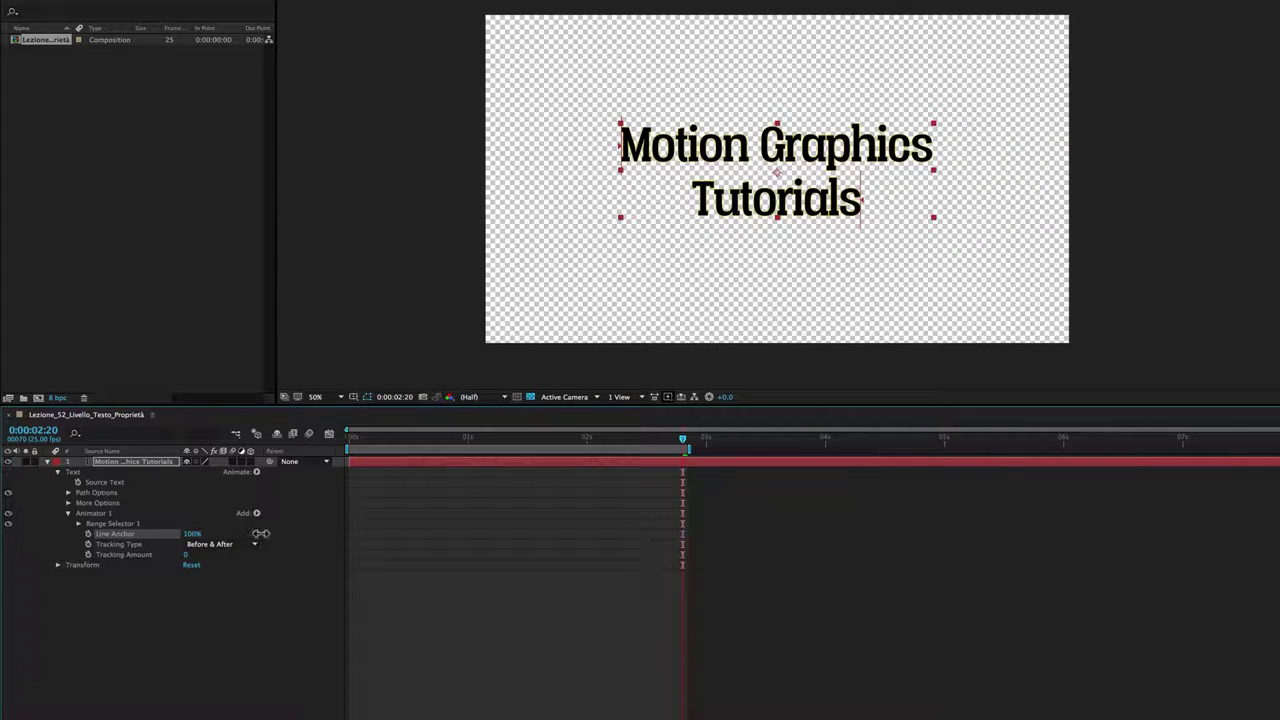
left_click_drag(189, 554, 208, 553)
key("super+z")
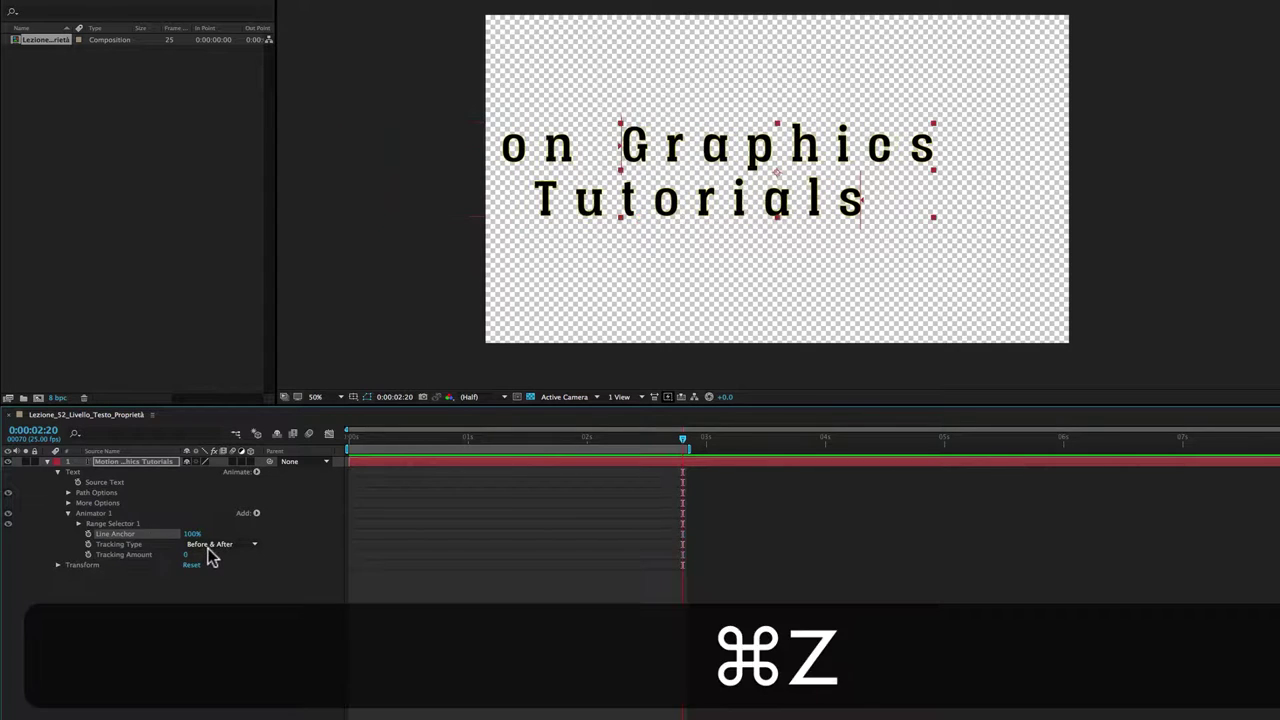
Step: Set Line Anchor to 50%
left_click(193, 534)
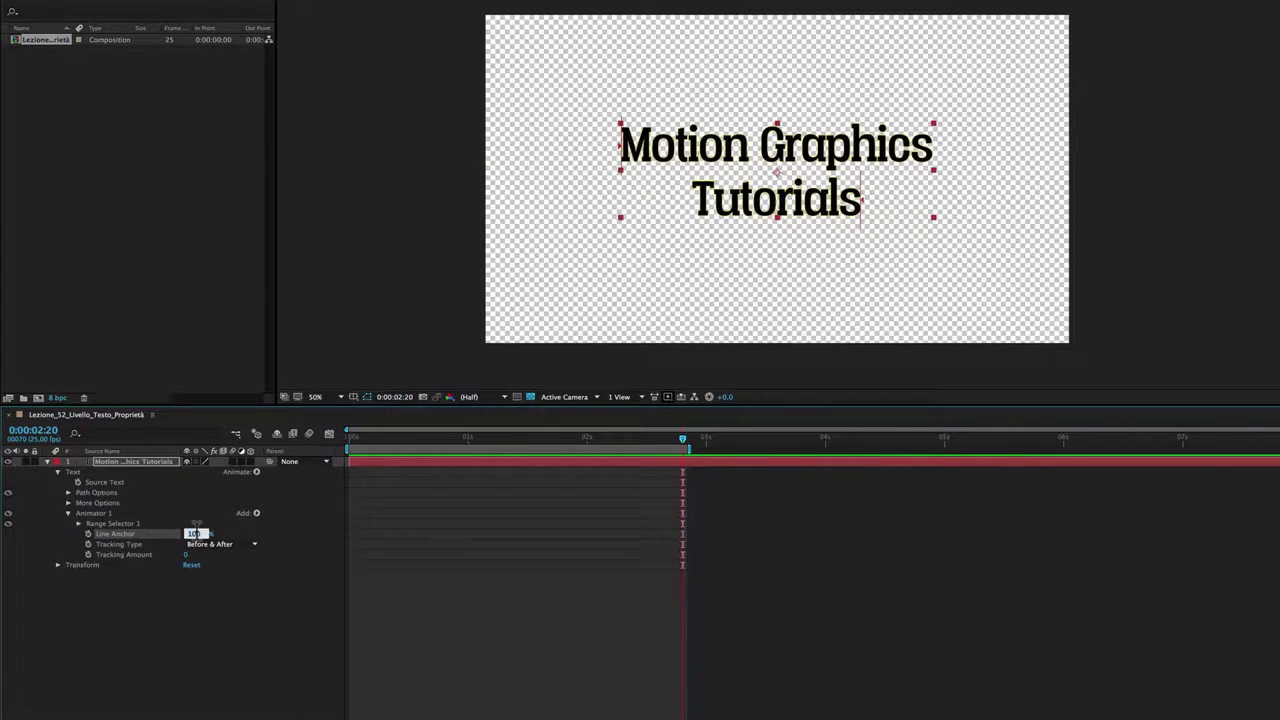
type("50")
key("Return")
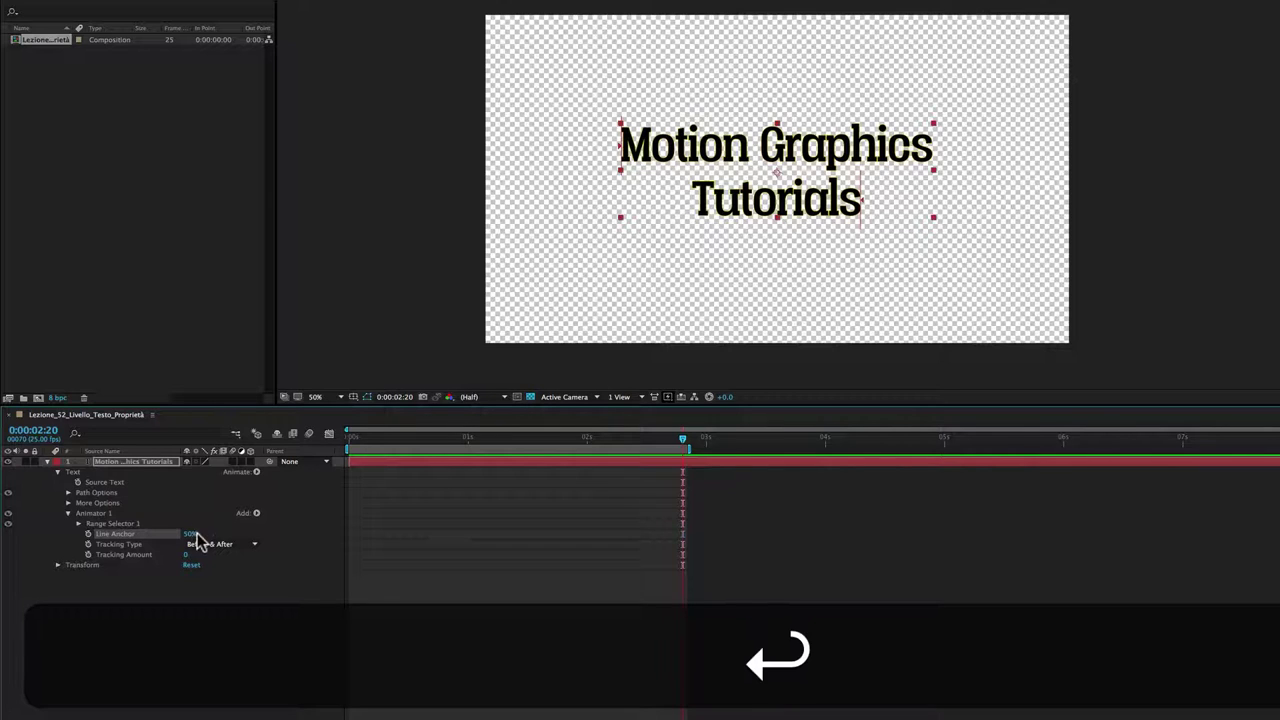
left_click(256, 514)
mouse_move(288, 514)
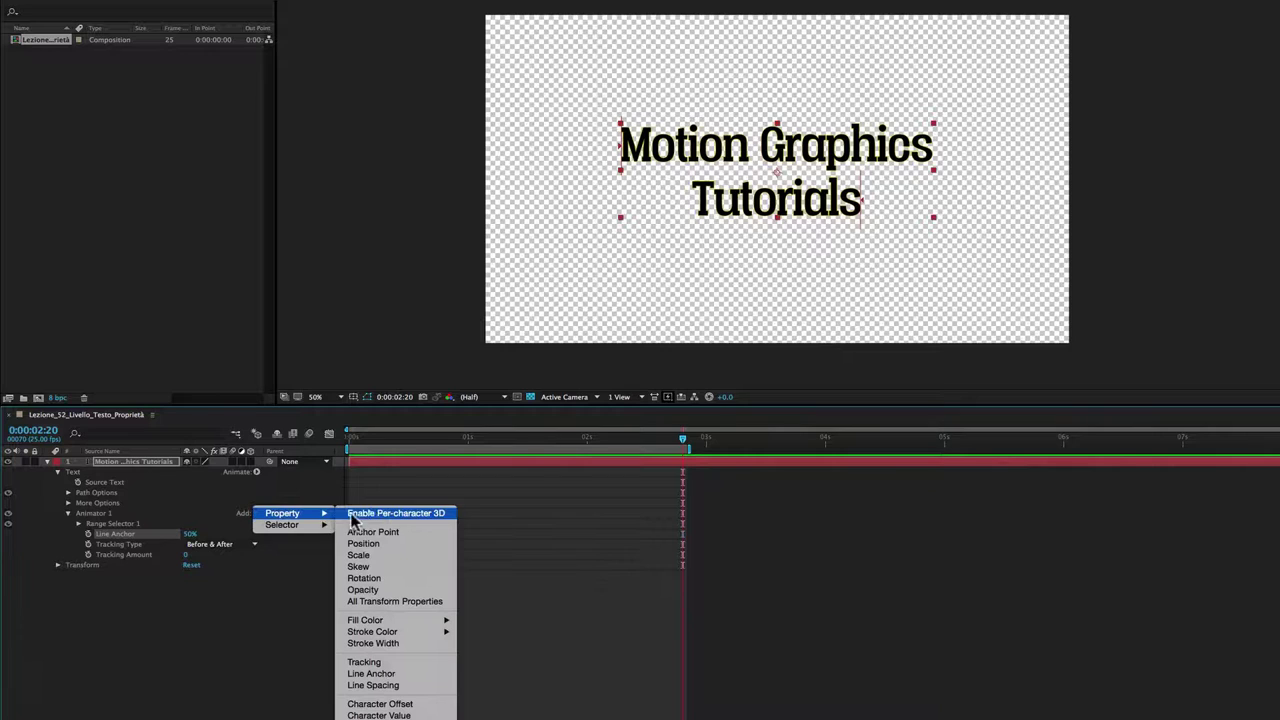
Step: Add a Line Spacing property and adjust it to shift the Tutorials line
left_click(388, 686)
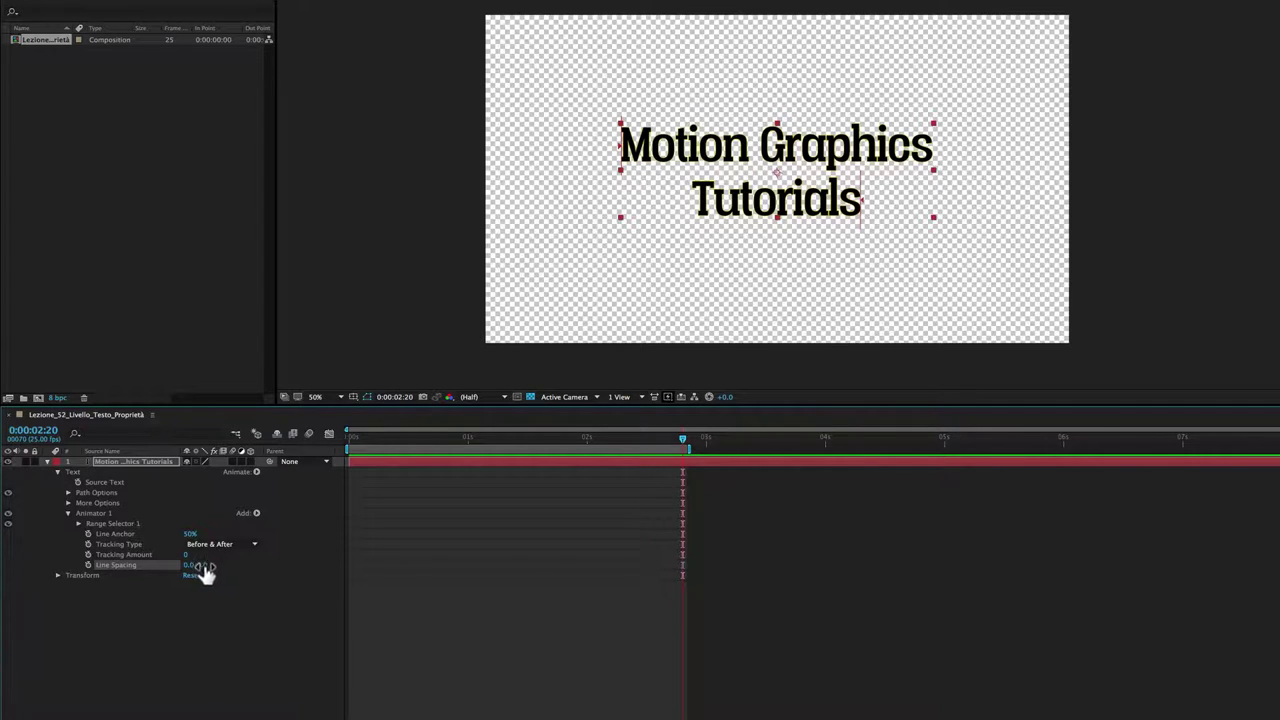
mouse_move(200, 565)
left_mouse_down()
mouse_move(158, 575)
mouse_move(214, 573)
left_mouse_up()
mouse_move(190, 565)
left_mouse_down()
mouse_move(97, 560)
mouse_move(184, 565)
left_mouse_up()
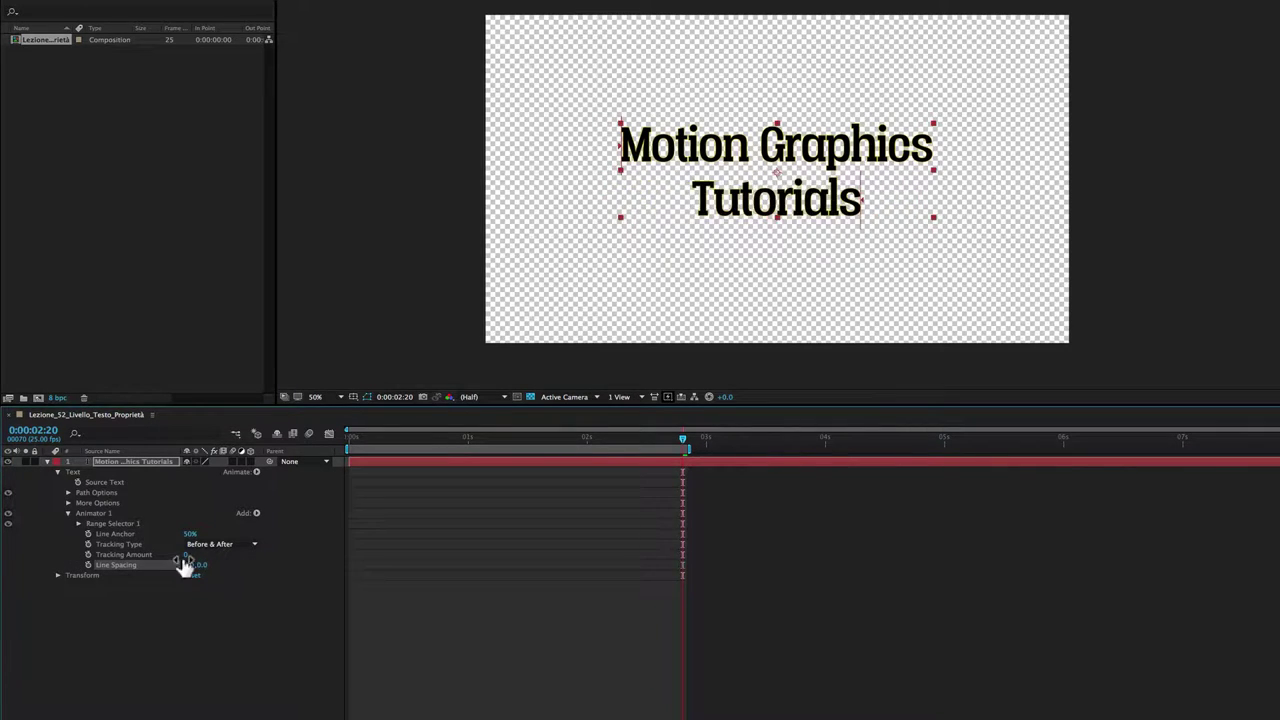
Step: Delete the Line Anchor, Tracking and Line Spacing properties from Animator 1
left_click(135, 554)
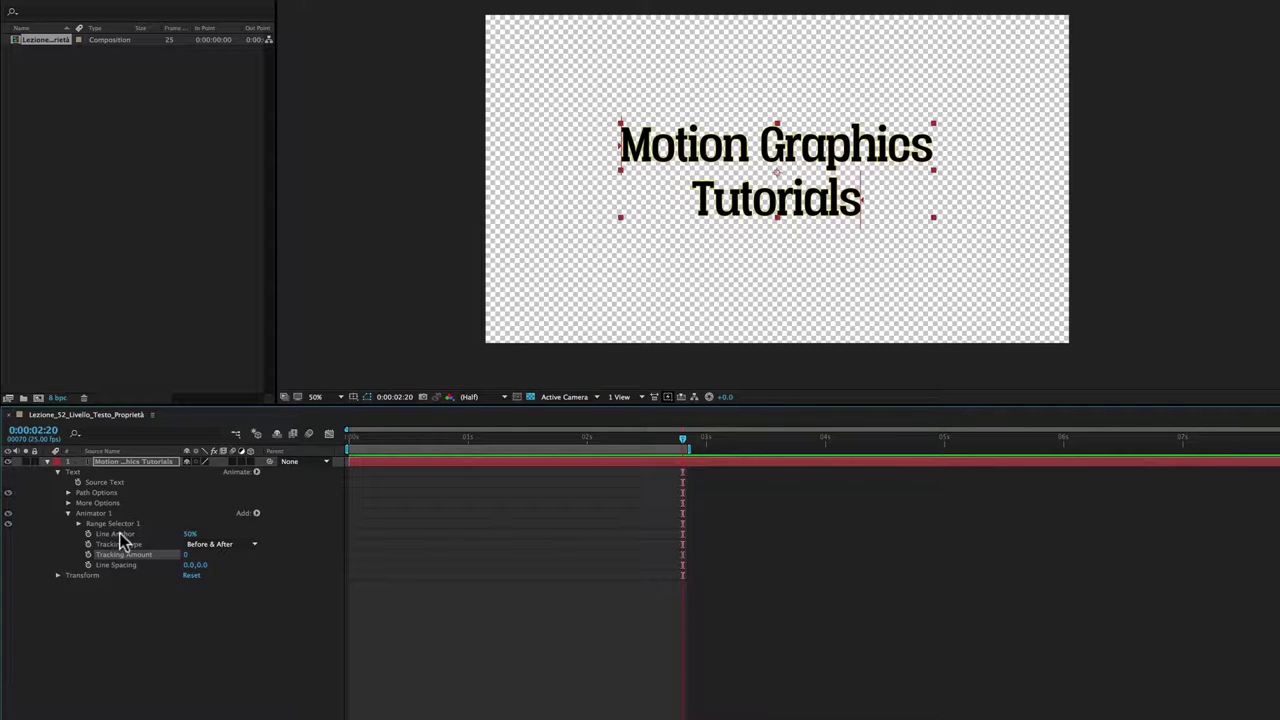
left_click(120, 535)
left_click(126, 566, "shift")
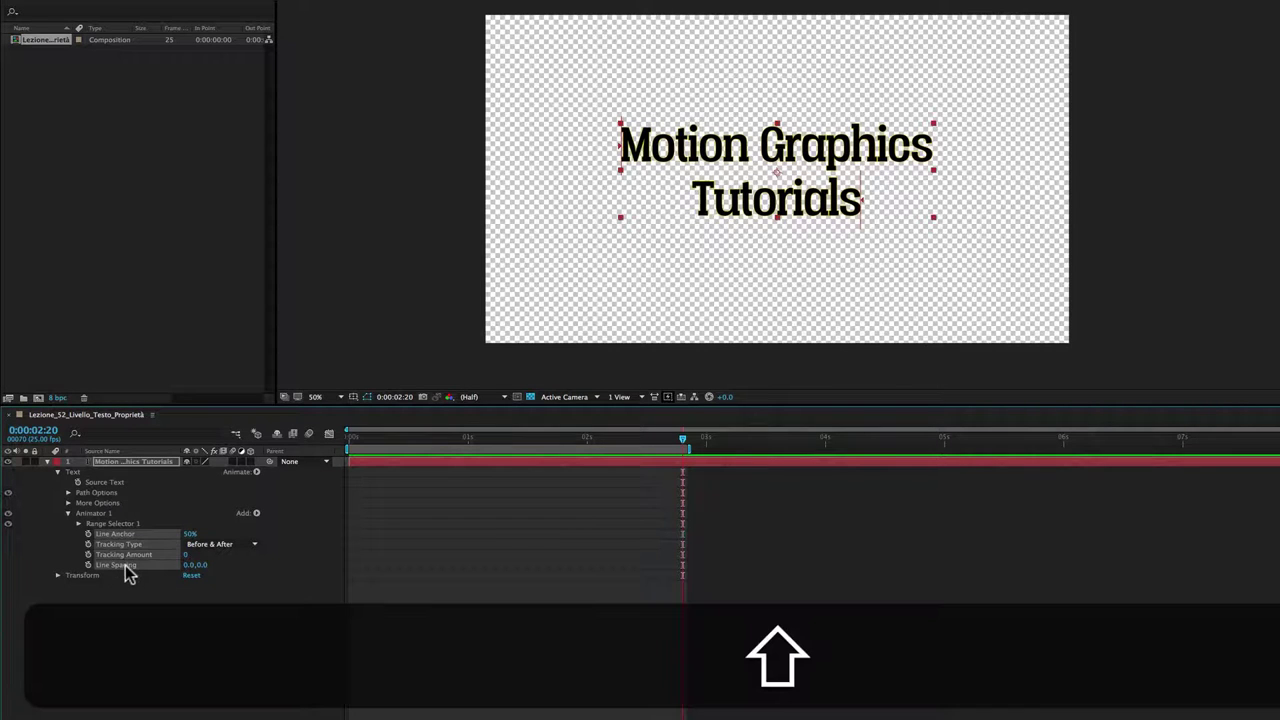
key("BackSpace")
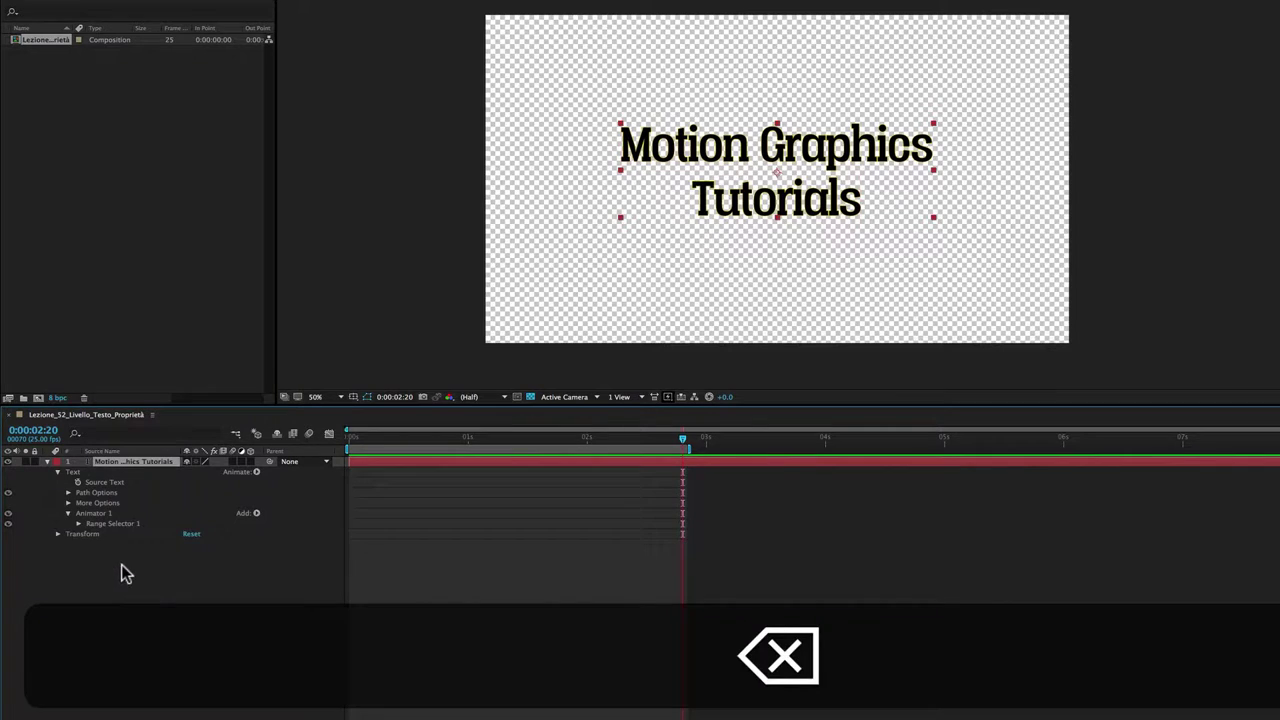
Step: Add Character Offset to Animator 1, raise it to 1, then scrub it back to 0
left_click(257, 477)
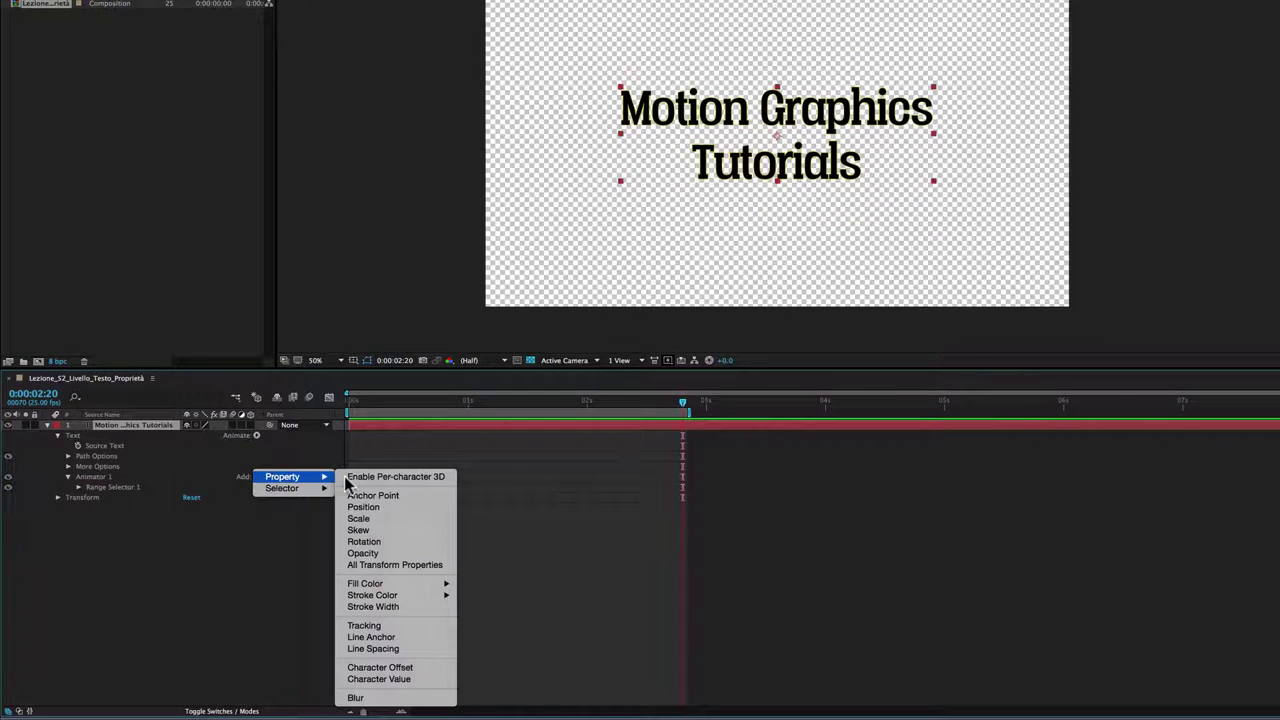
left_click(388, 668)
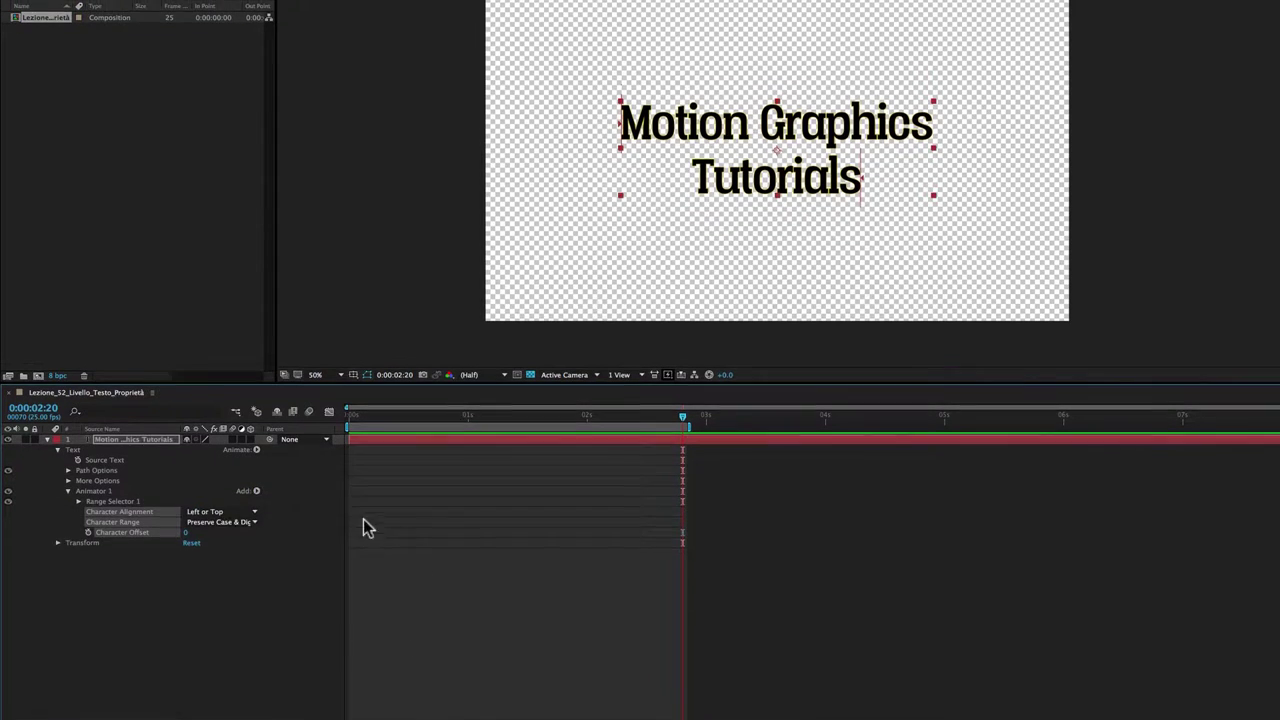
left_click(188, 542)
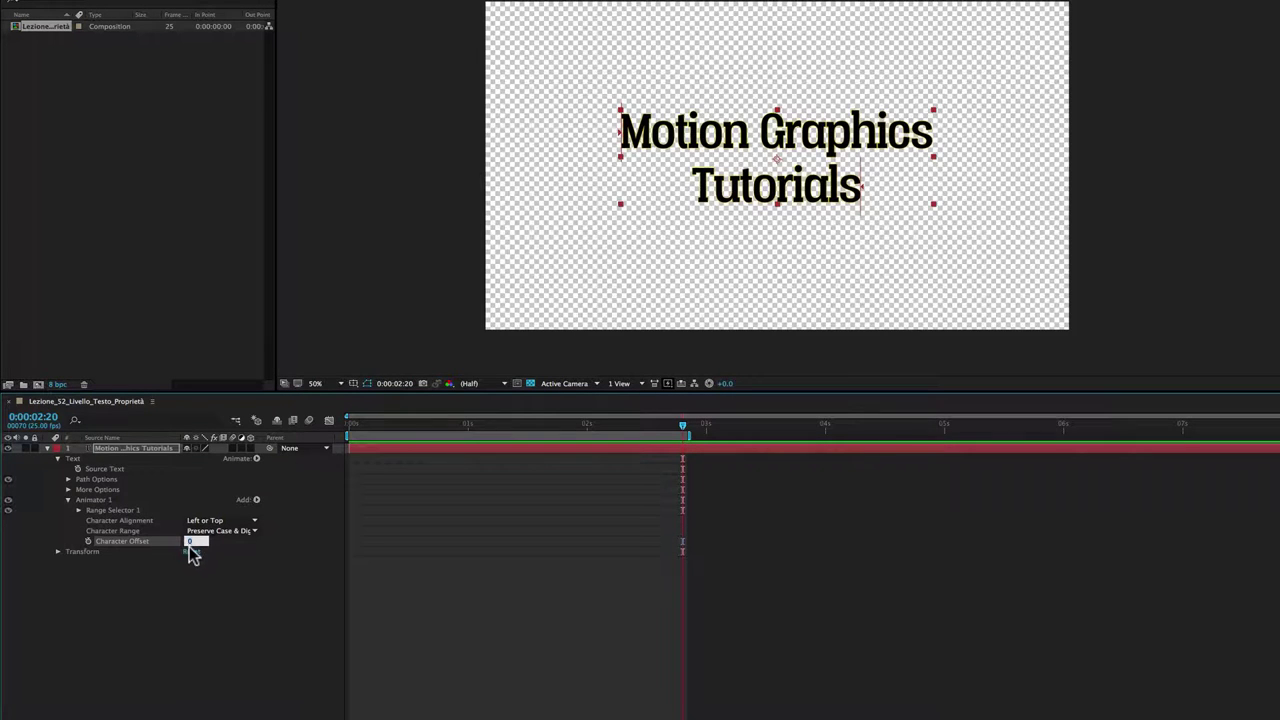
key("Up")
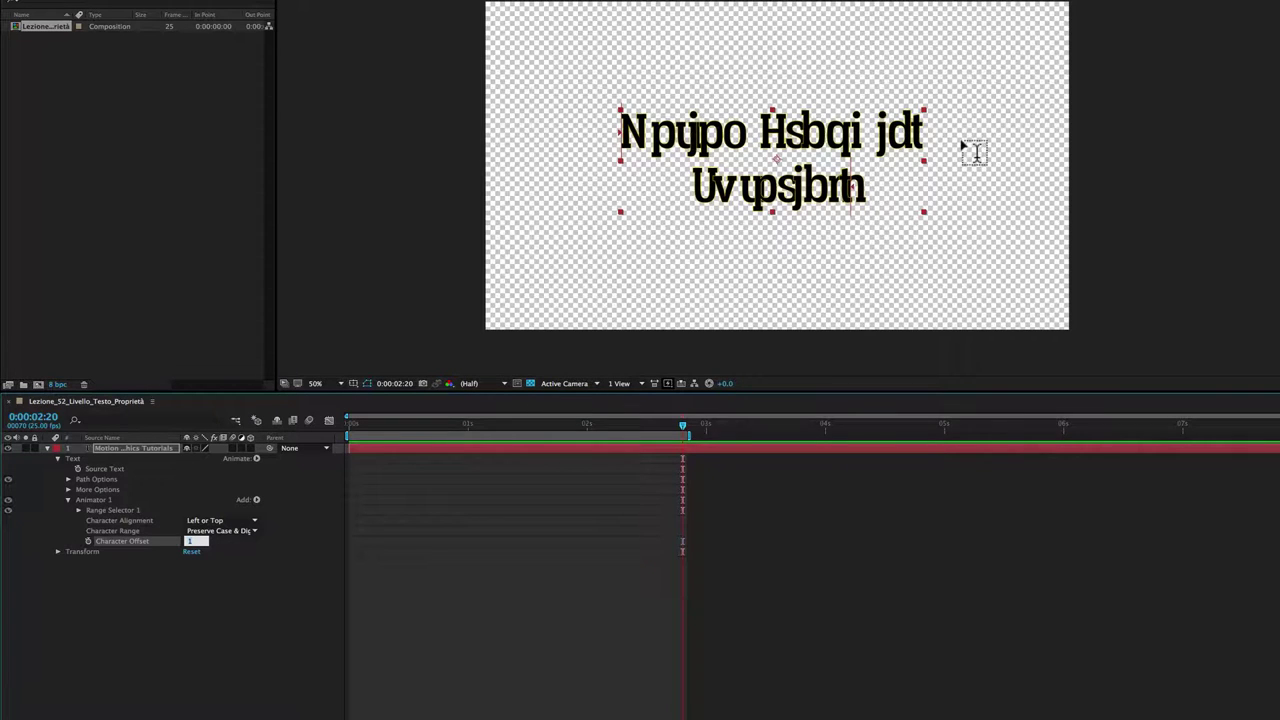
left_click_drag(186, 543, 193, 548)
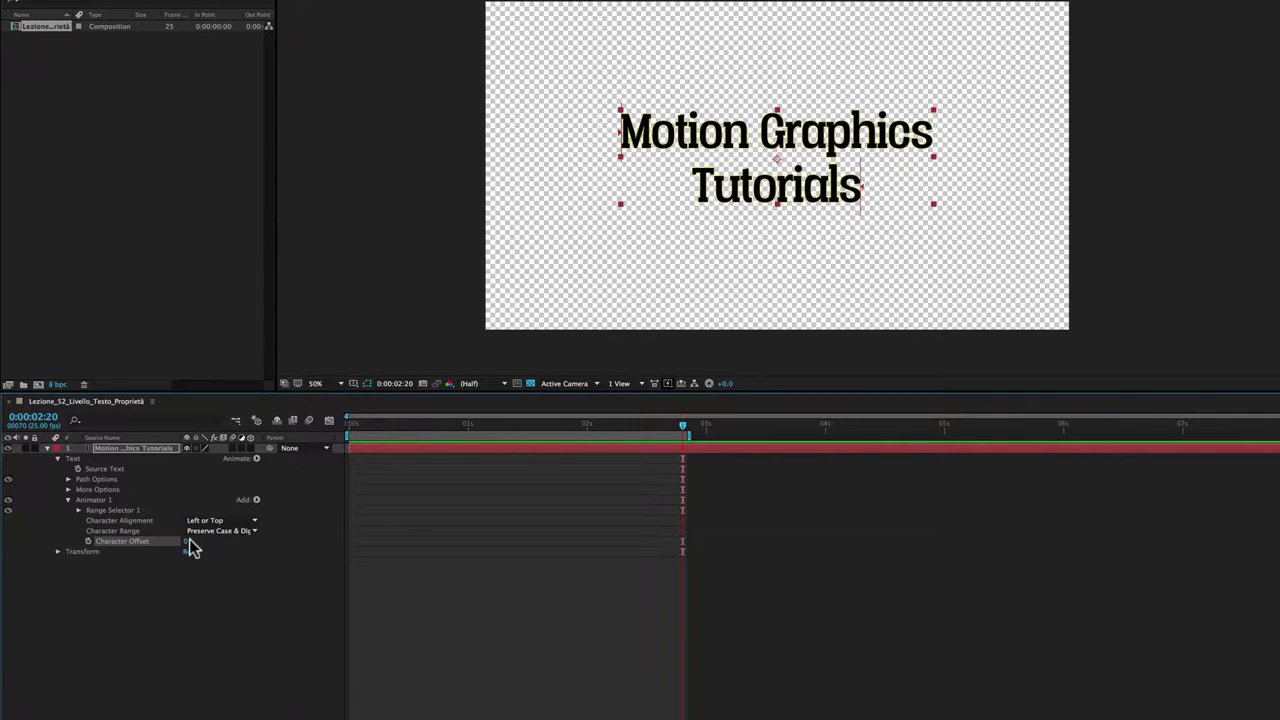
Step: Add Character Value to Animator 1, scrub it above 68, then reset it to 0
left_click(256, 499)
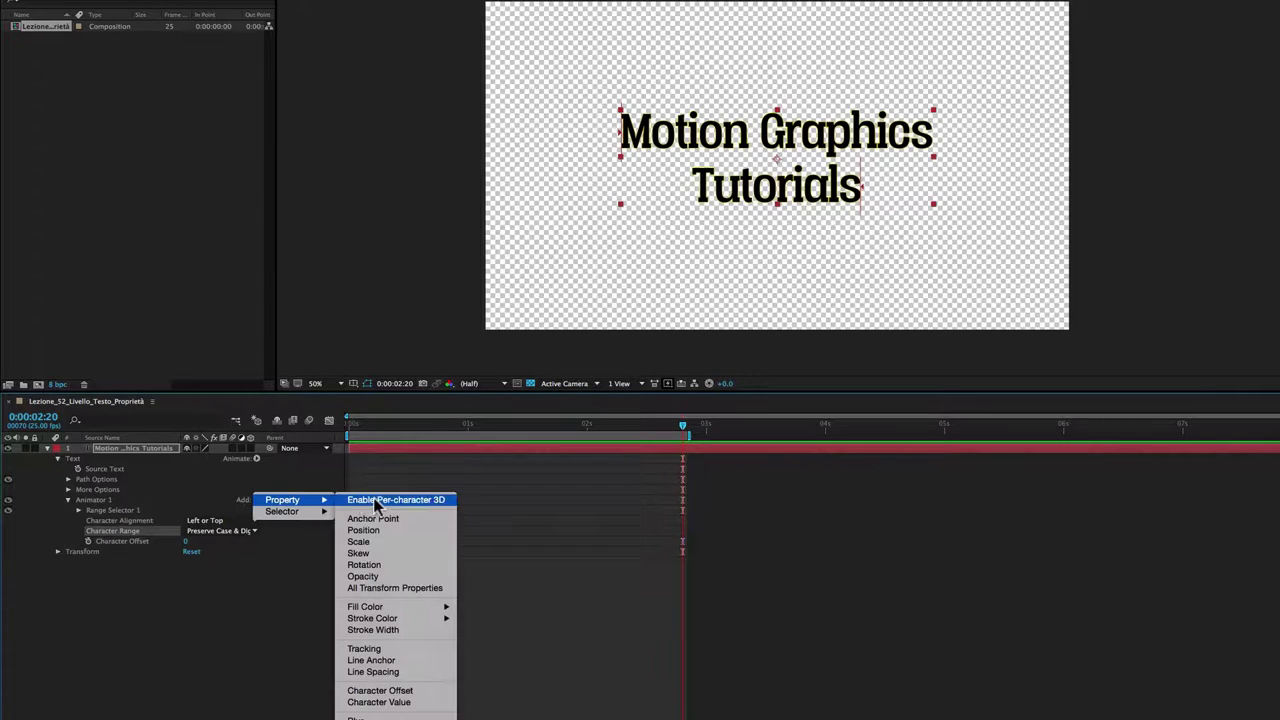
left_click(387, 705)
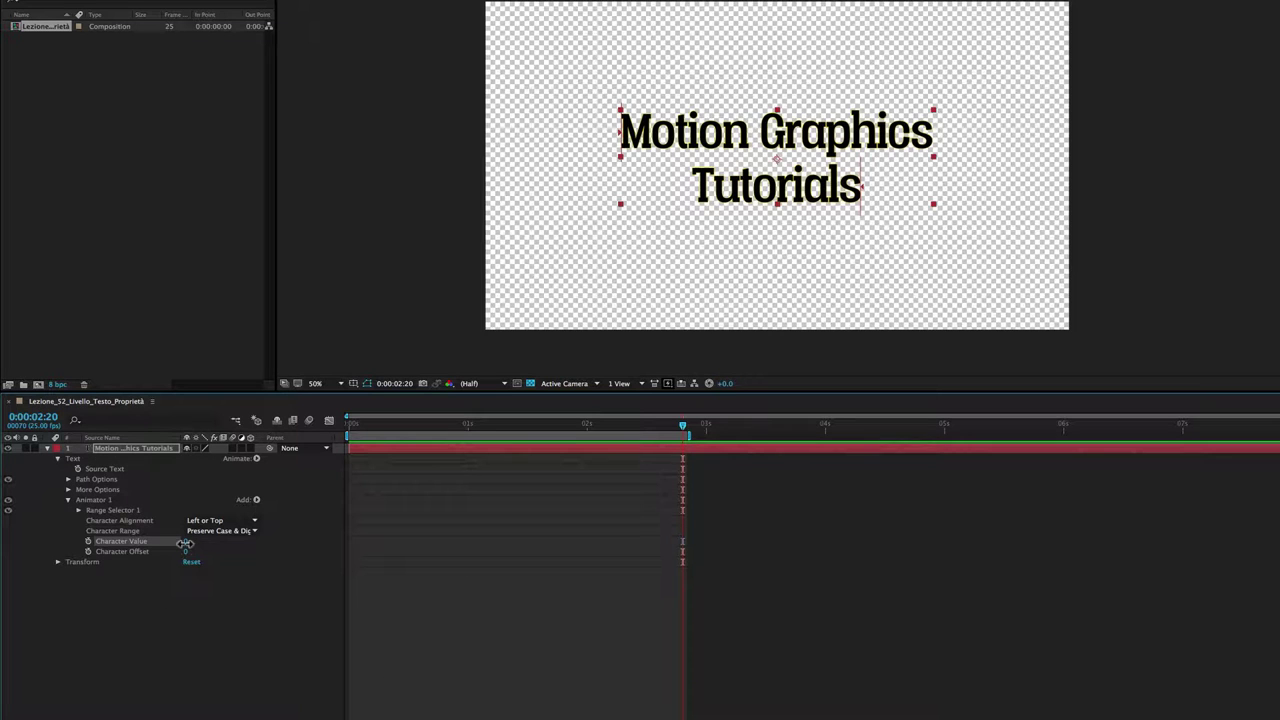
left_click_drag(186, 543, 189, 543)
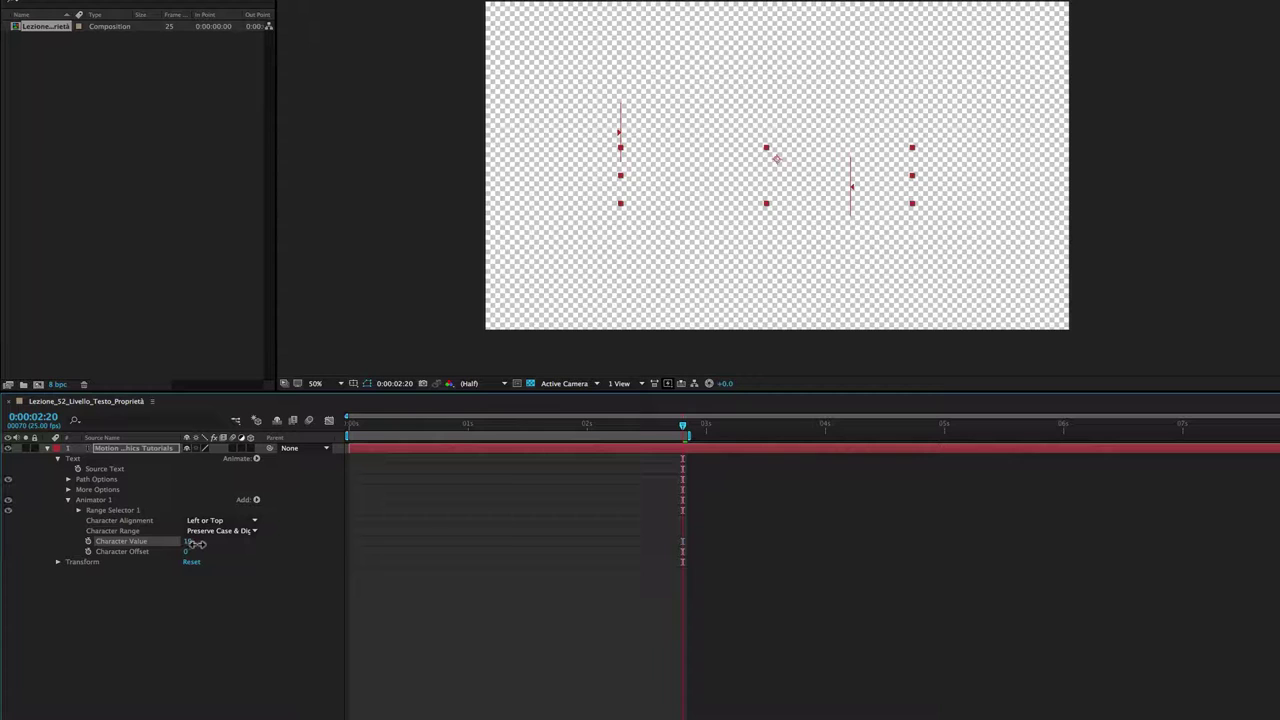
left_click_drag(197, 543, 217, 544)
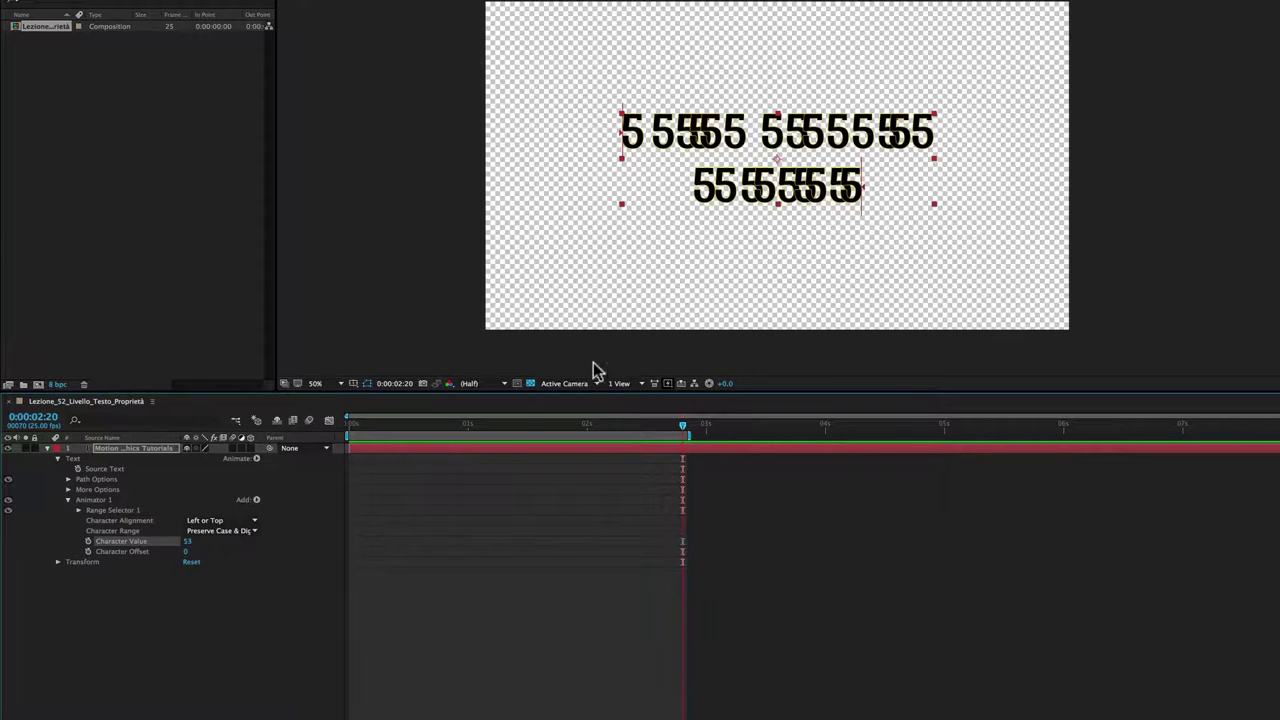
left_click_drag(188, 542, 198, 543)
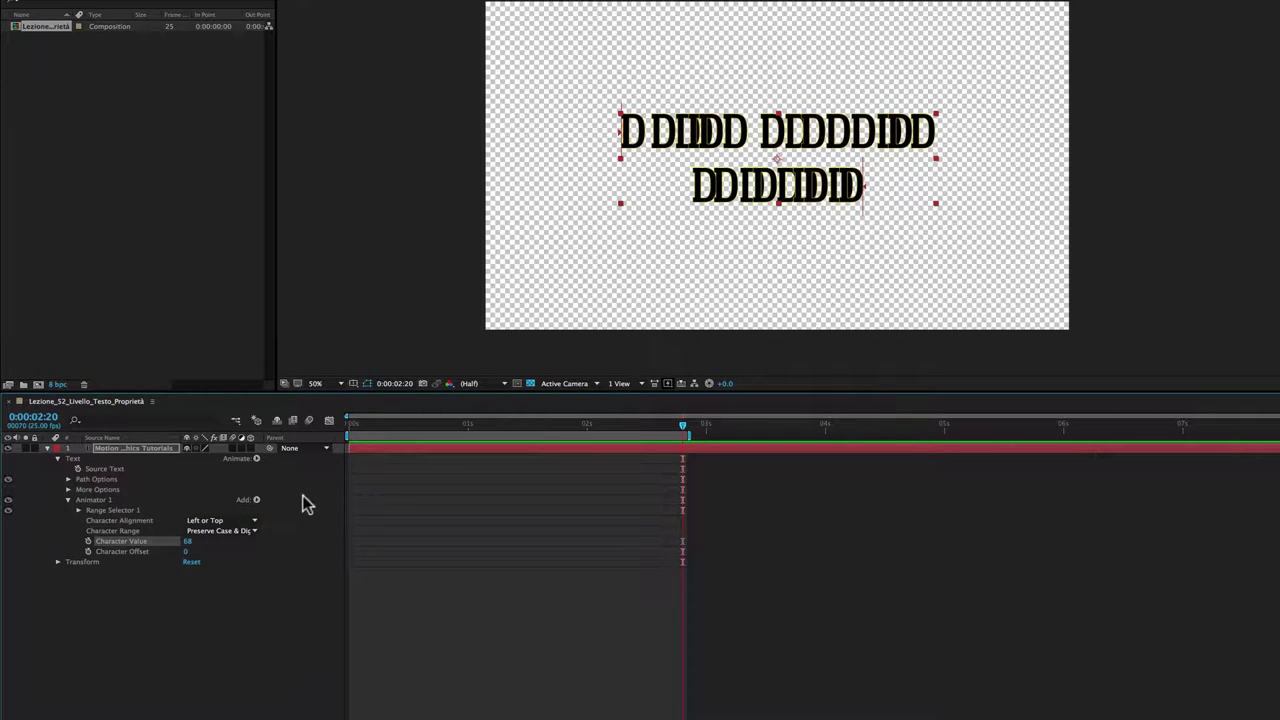
left_click_drag(188, 542, 215, 544)
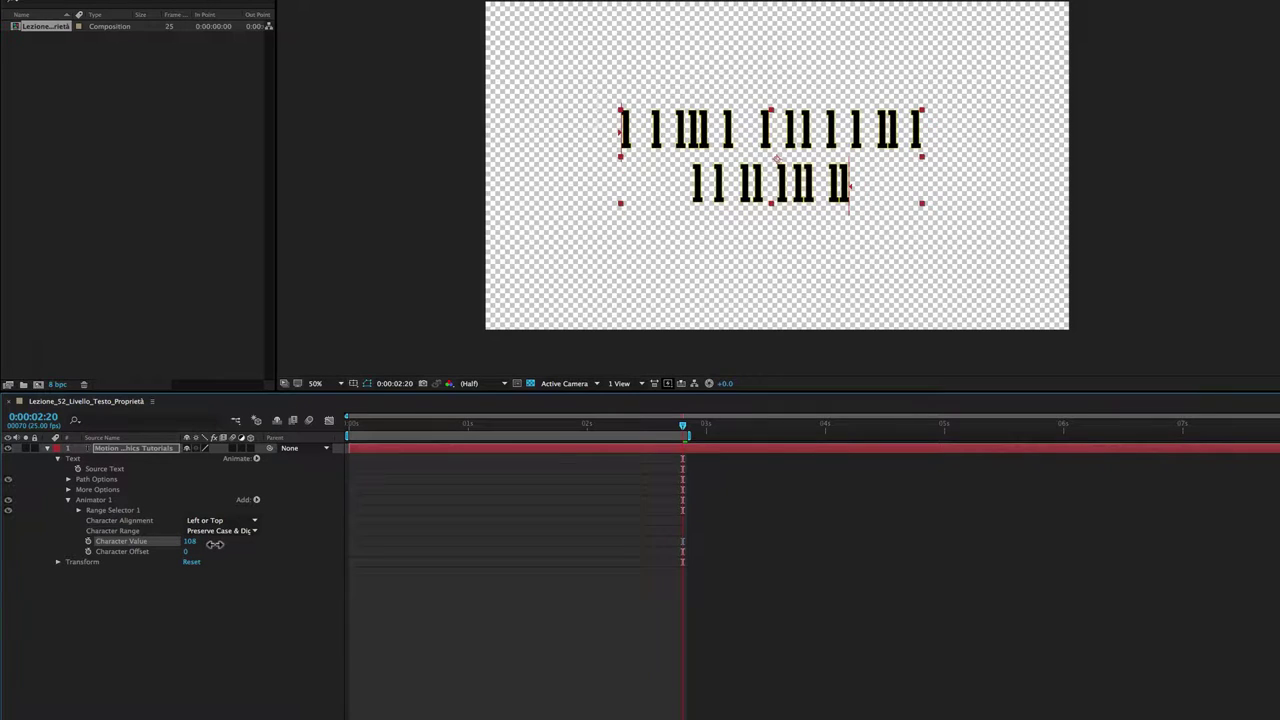
left_click(189, 541)
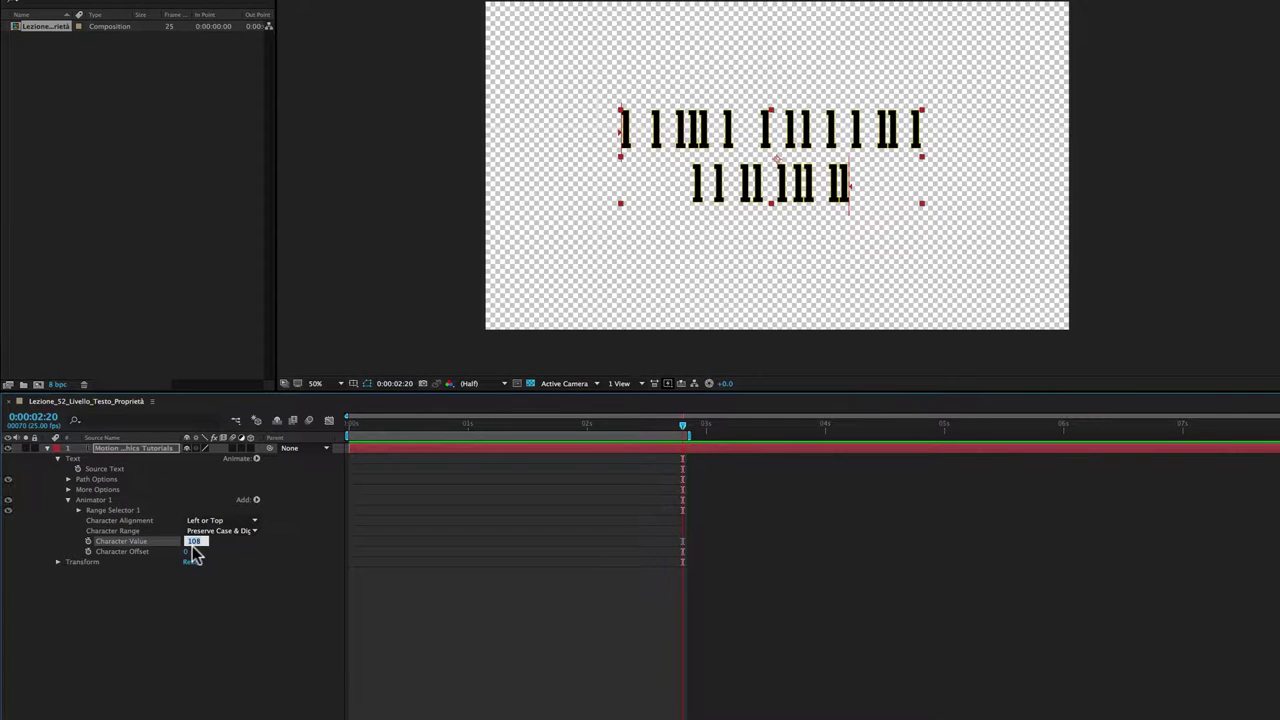
type("0")
left_click(208, 610)
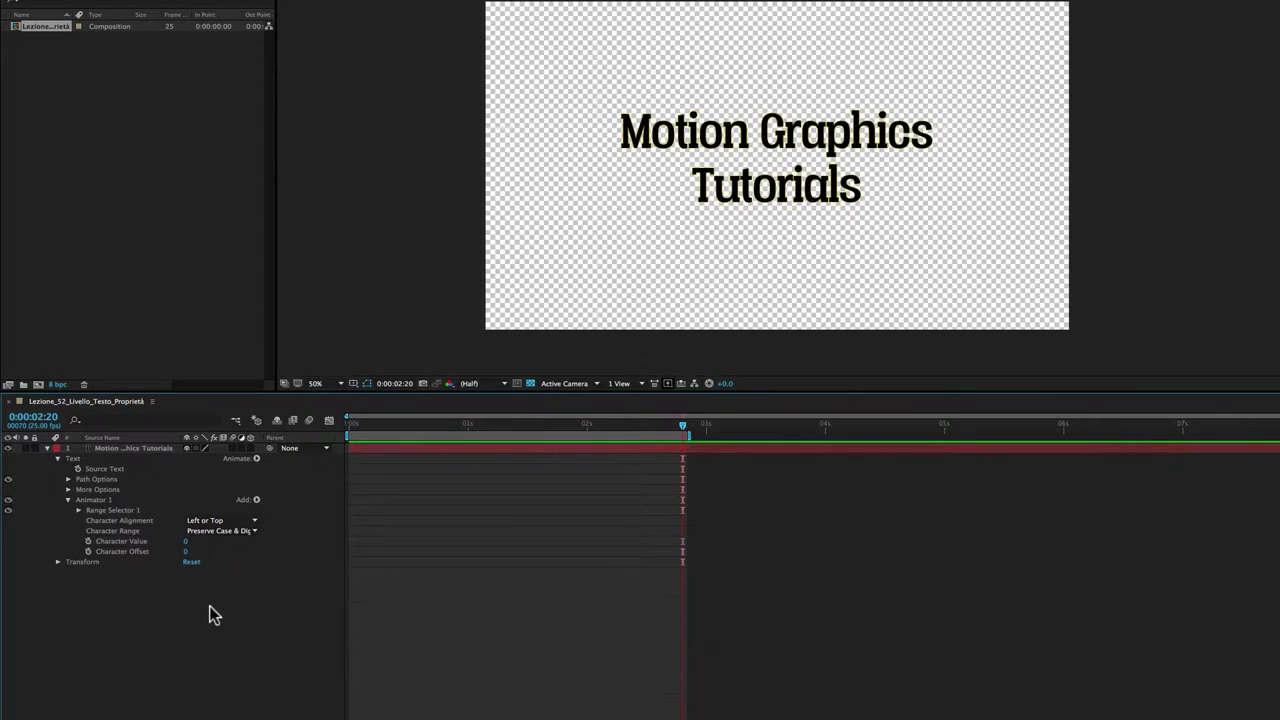
Step: Delete the Character Alignment through Character Offset properties from Animator 1
left_click(194, 550)
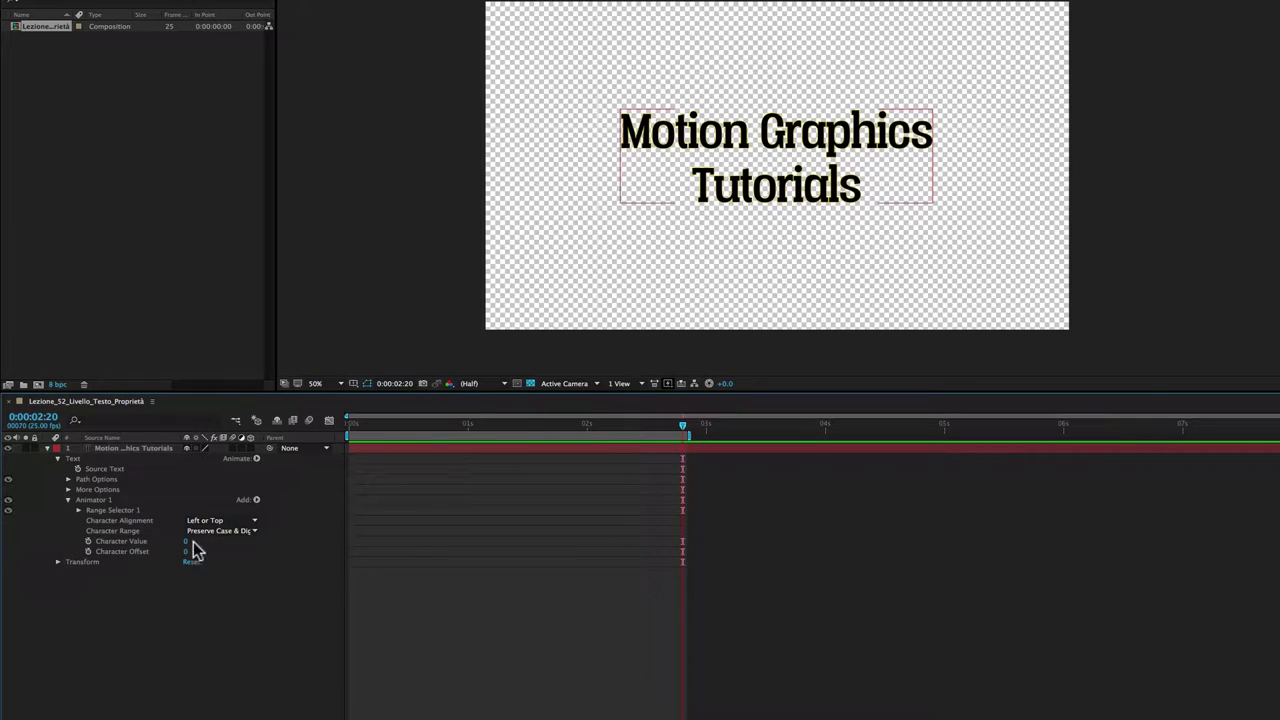
left_click(112, 520)
key("shift")
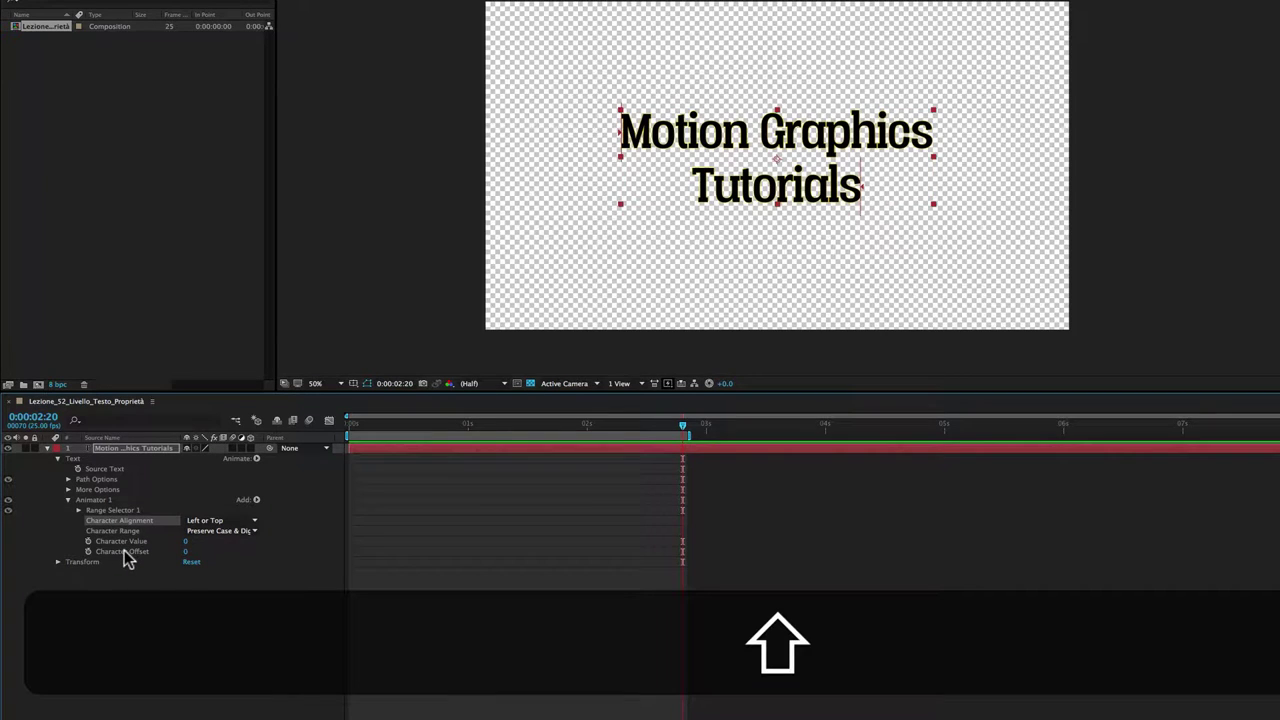
left_click(126, 552, "shift")
key("BackSpace")
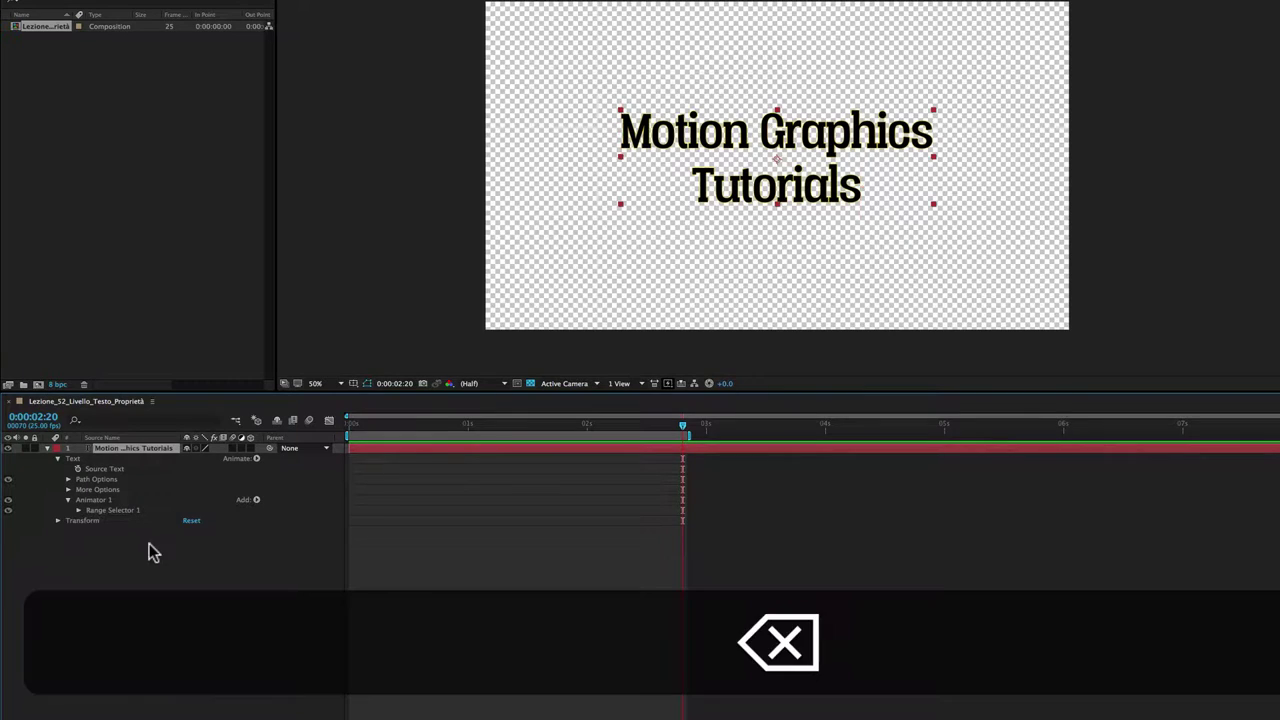
Step: Add Blur to Animator 1, test blurring the title, and undo back to 0.0,0.0
left_click(256, 488)
mouse_move(282, 487)
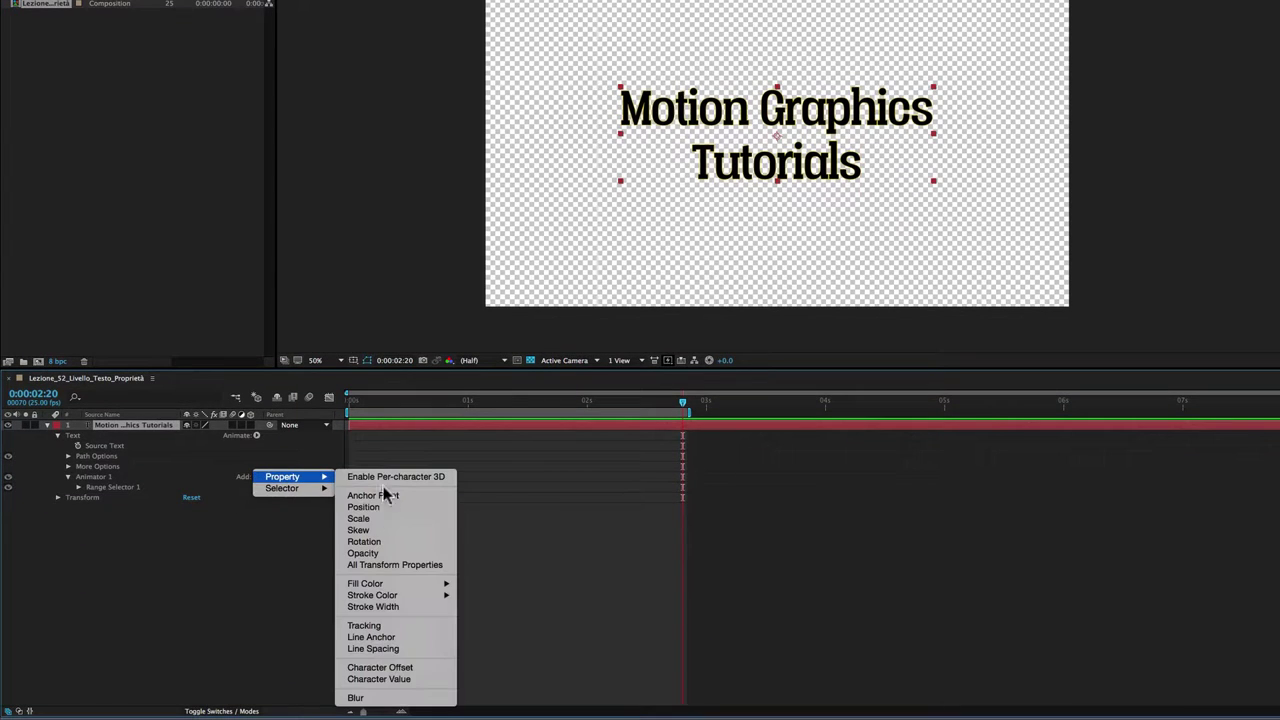
left_click(366, 698)
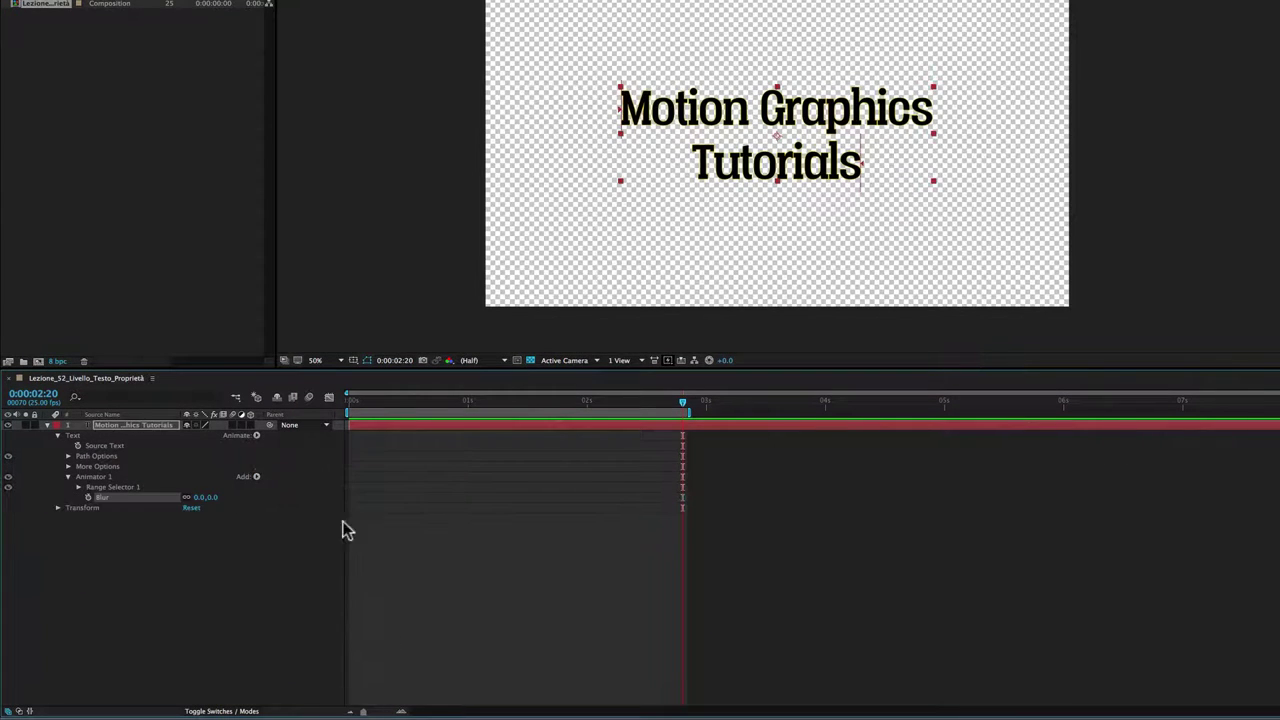
mouse_move(205, 526)
left_mouse_down()
mouse_move(228, 525)
mouse_move(190, 535)
left_mouse_up()
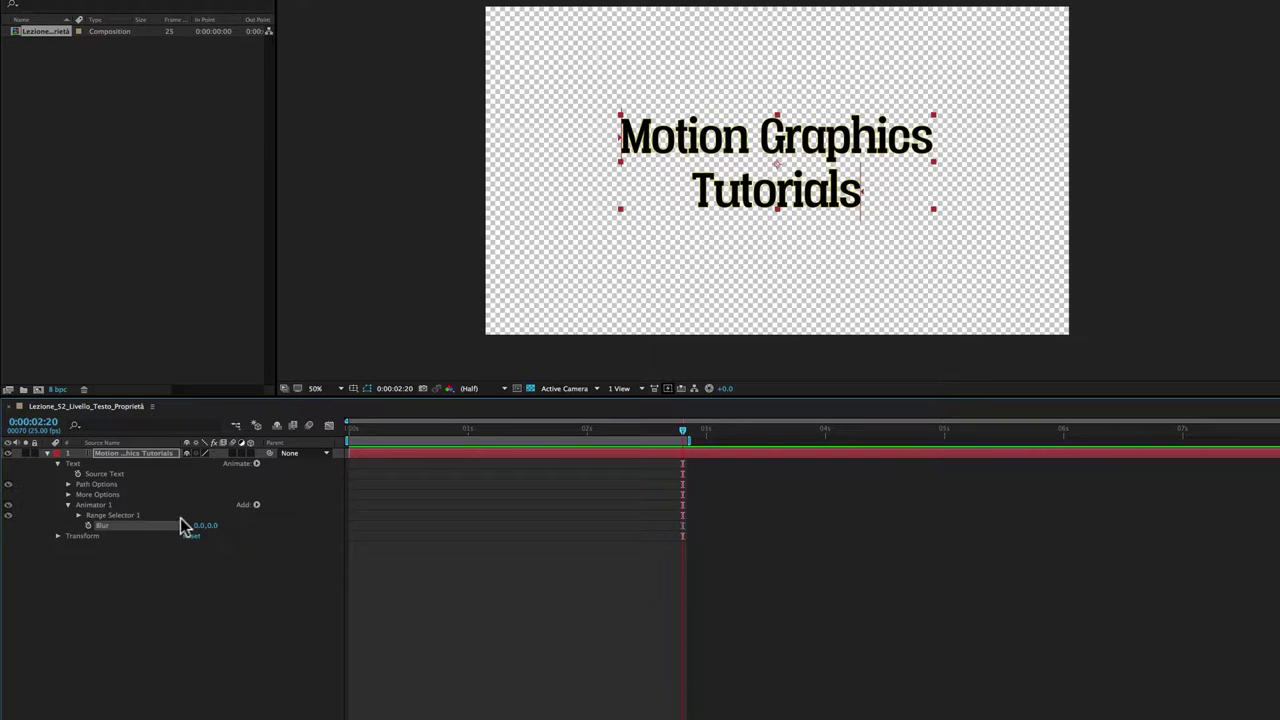
left_click_drag(203, 525, 233, 526)
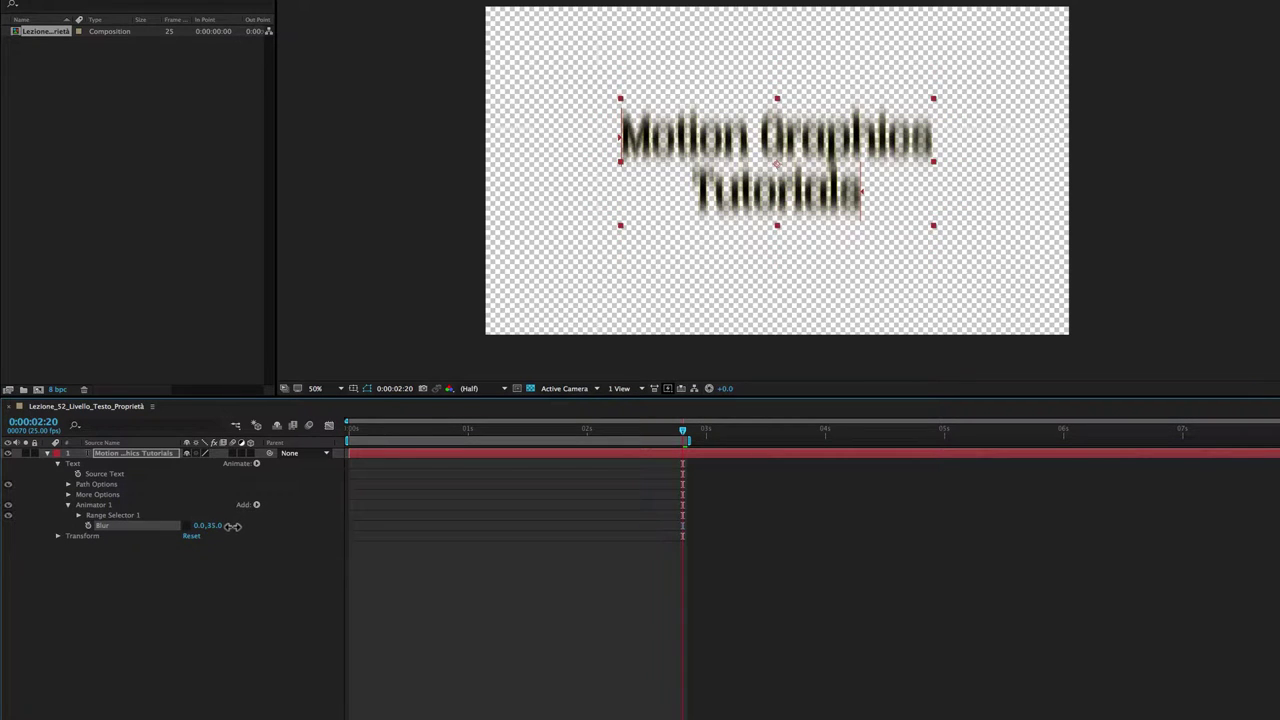
key("super+z")
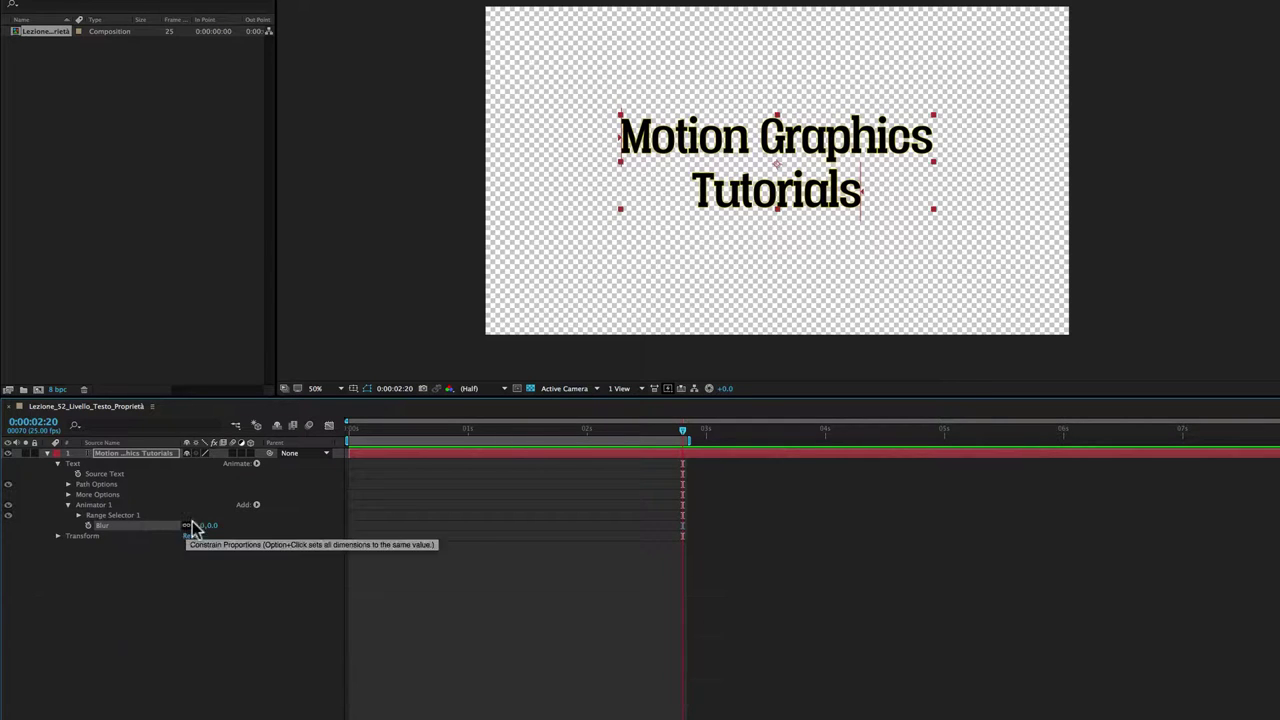
left_click(233, 499)
mouse_move(270, 498)
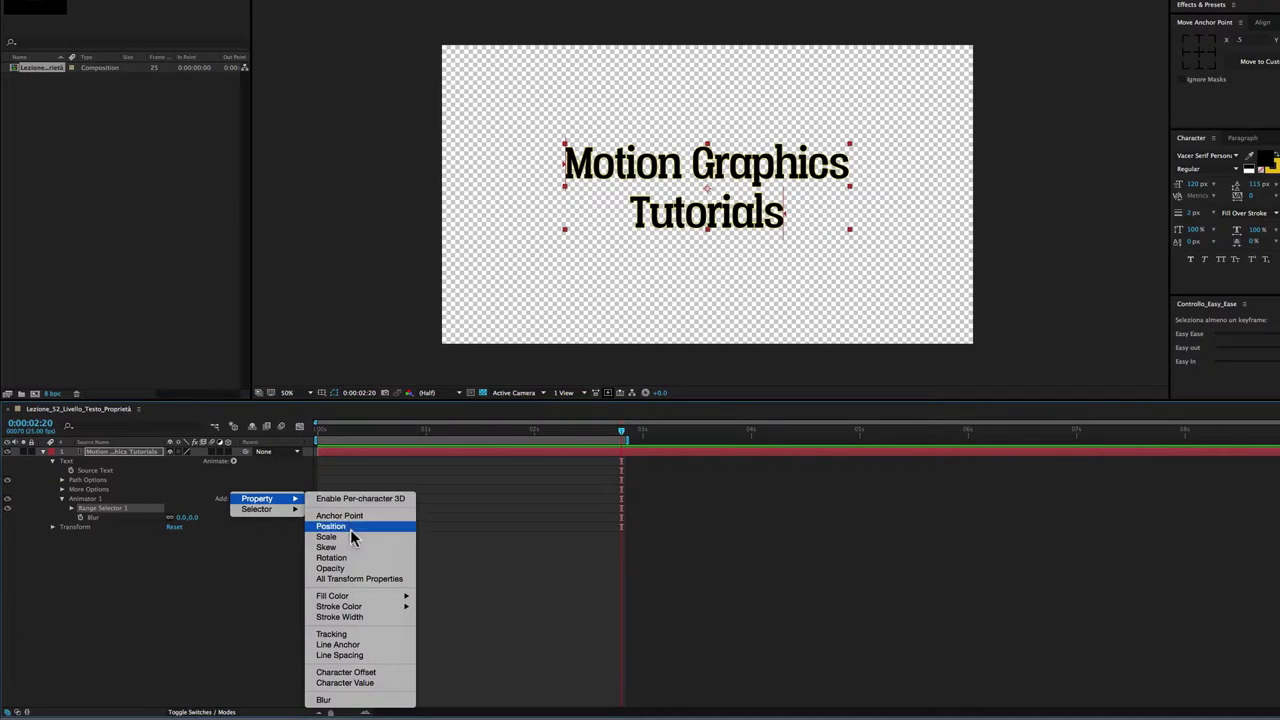
Step: Close the property list and twirl open Range Selector 1, showing Start 0%, End 100%, Offset 0%
left_click(227, 584)
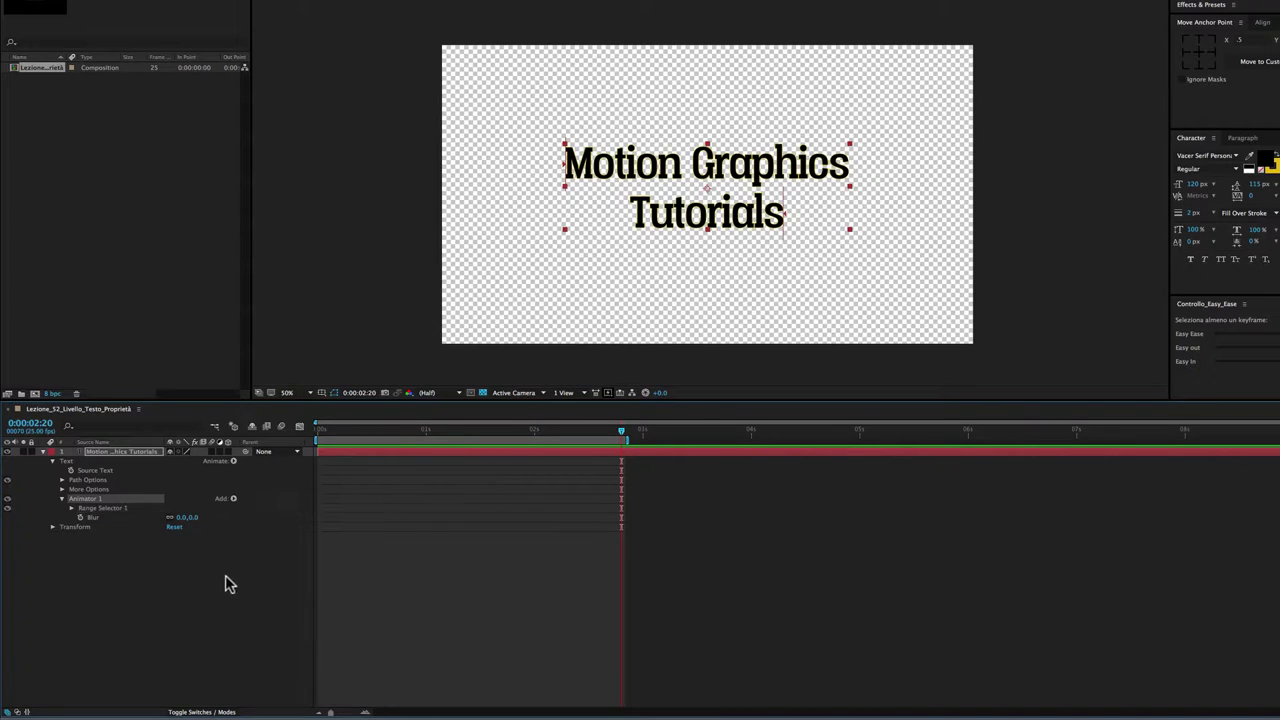
left_click(110, 509)
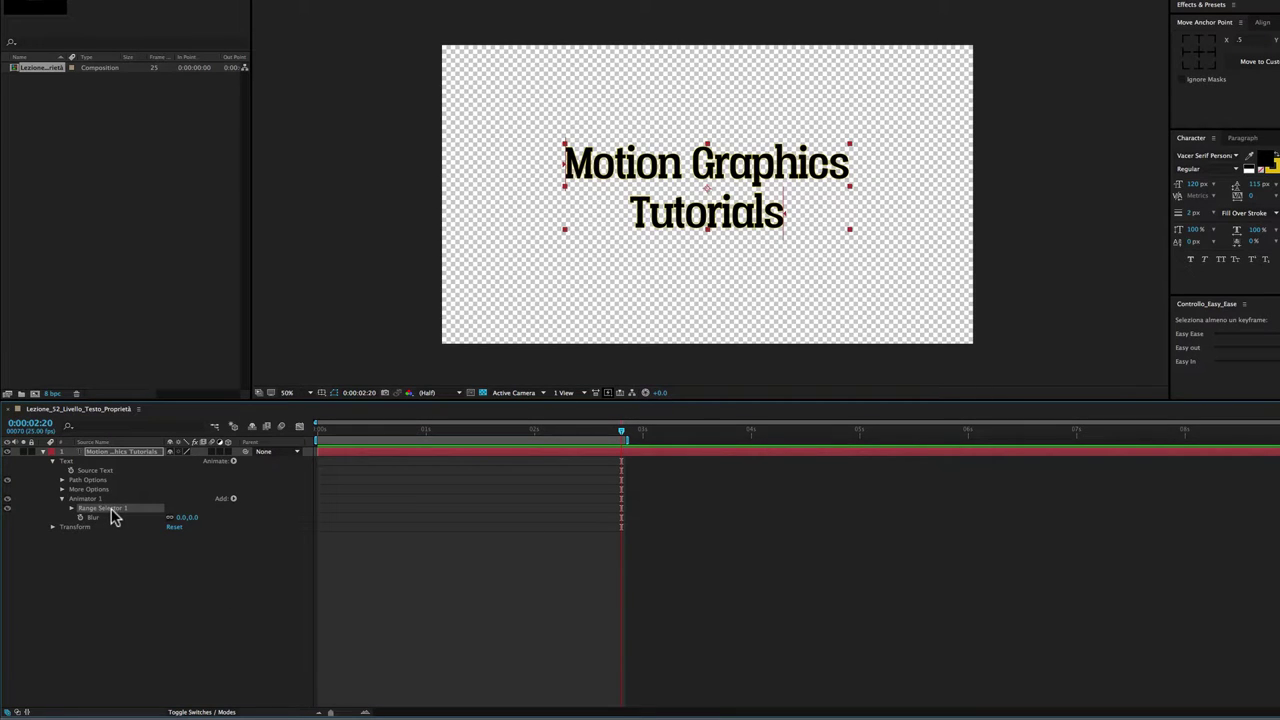
left_click(72, 509)
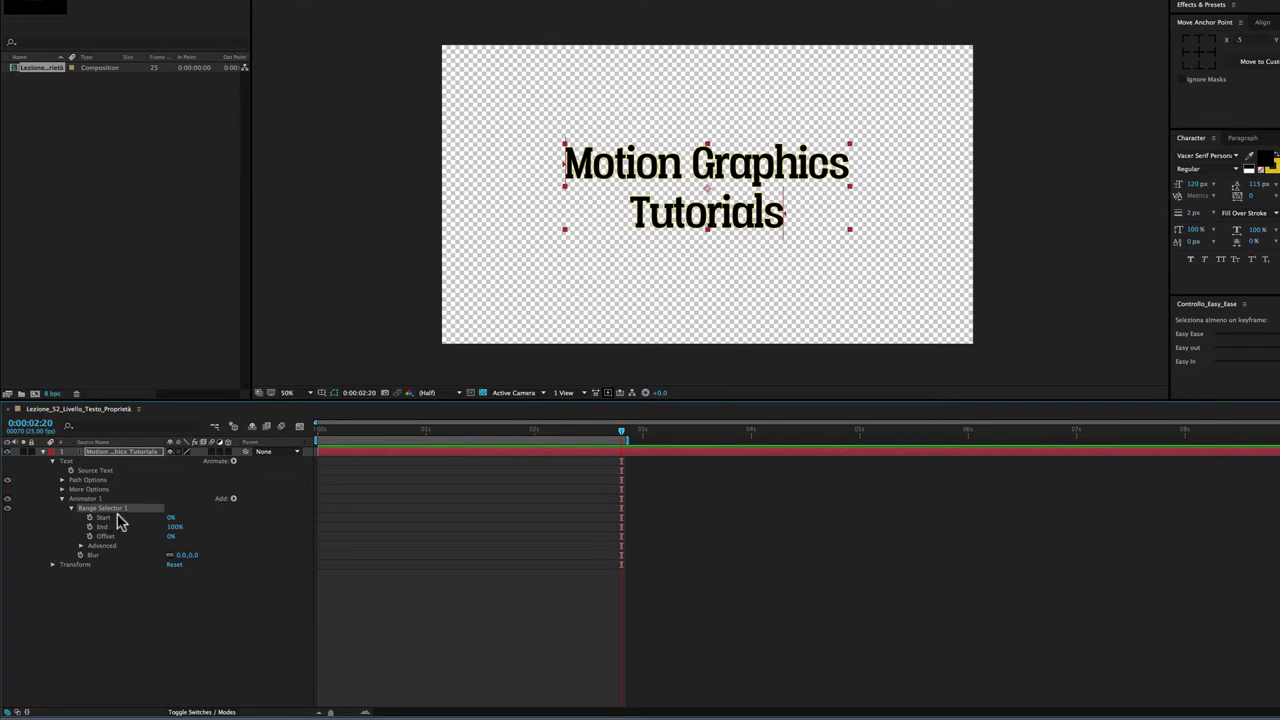